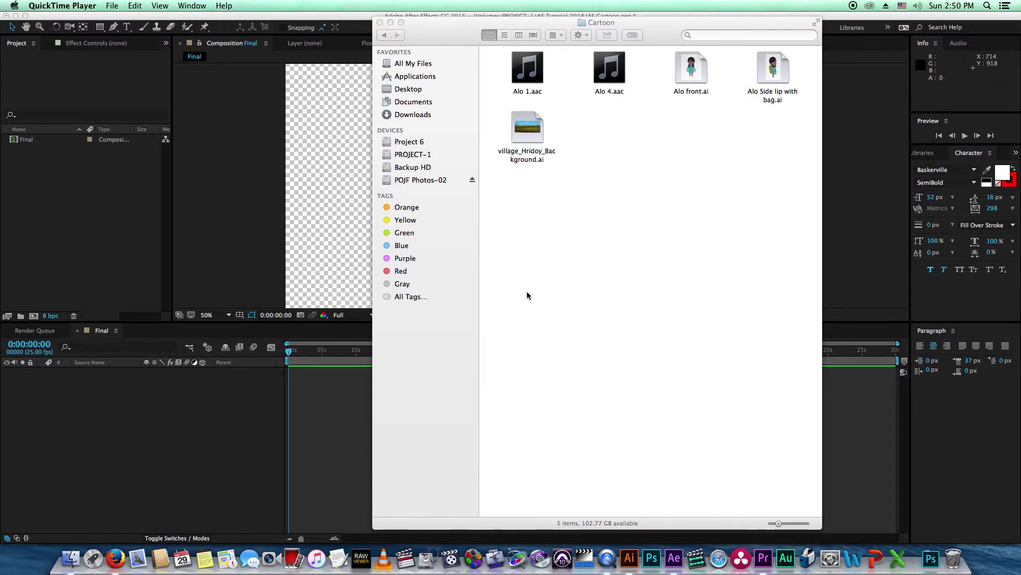
Step: Bring the Cartoon folder window forward and move it further left
key(super+Tab)
key(super+Tab)
click(466, 417)
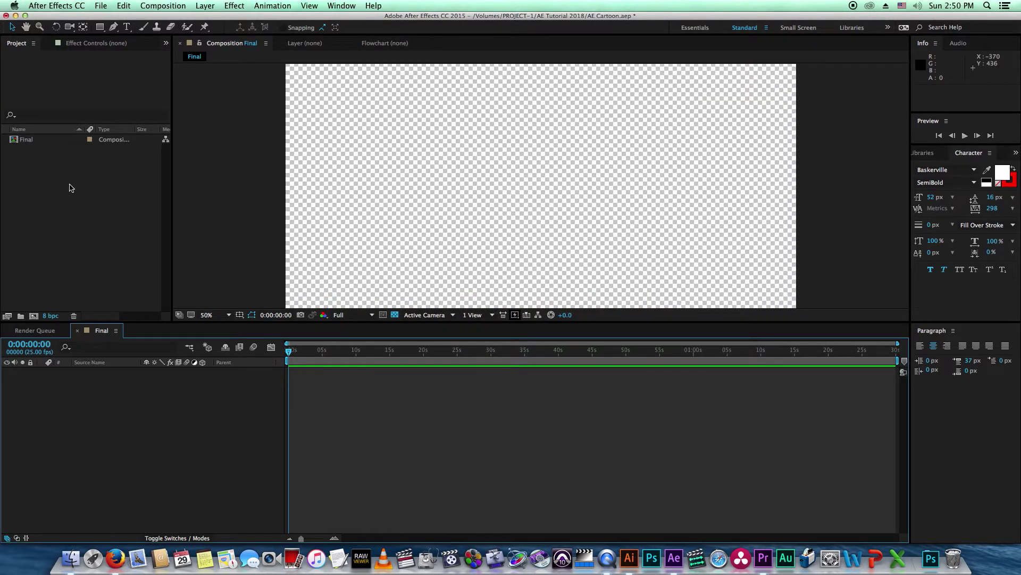
key(super+Tab)
click(472, 304)
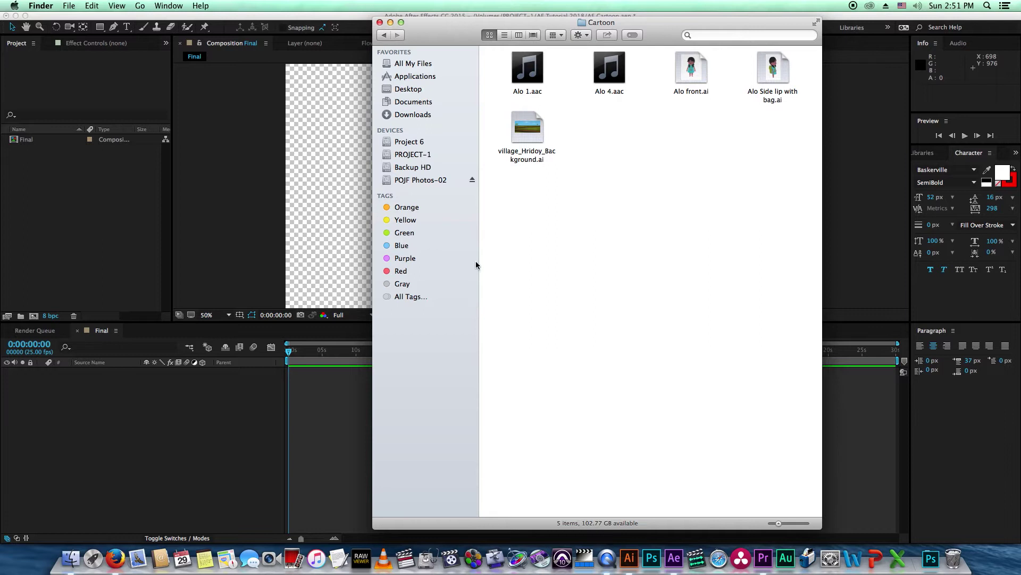
drag(449, 36, 346, 39)
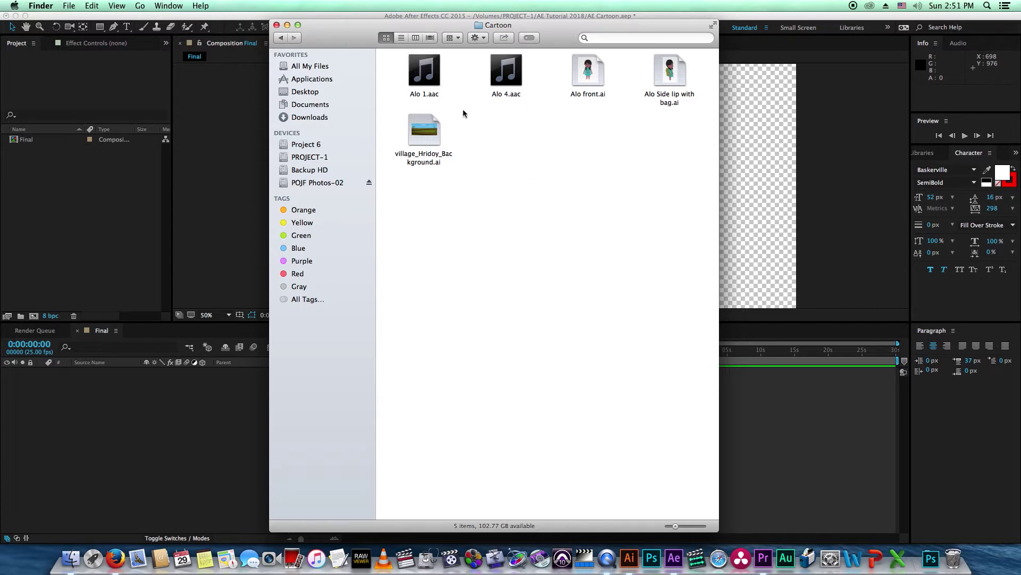
Step: Quick Look the village background and Alo front.ai artwork in the Cartoon folder
click(432, 82)
click(512, 89)
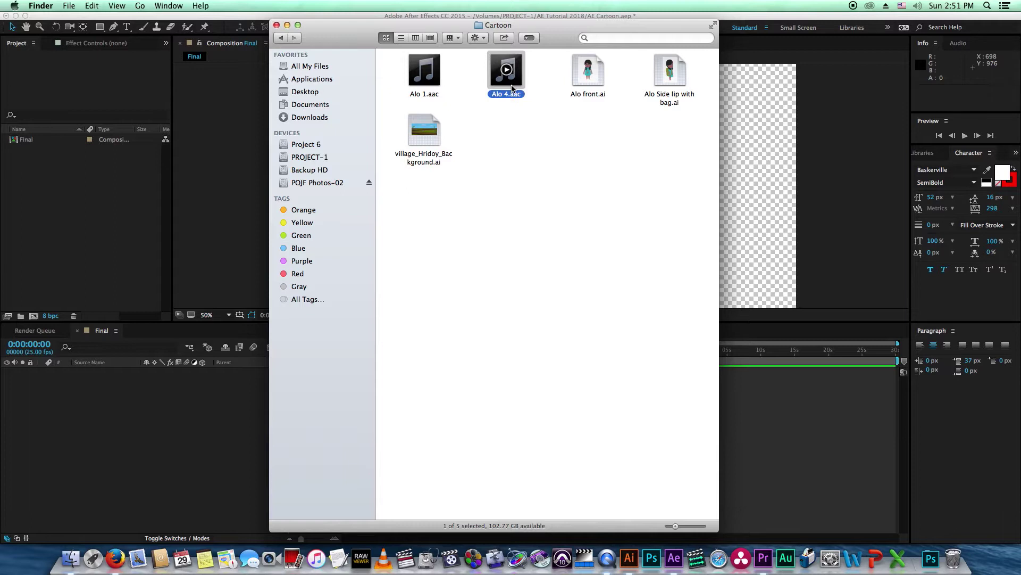
click(424, 136)
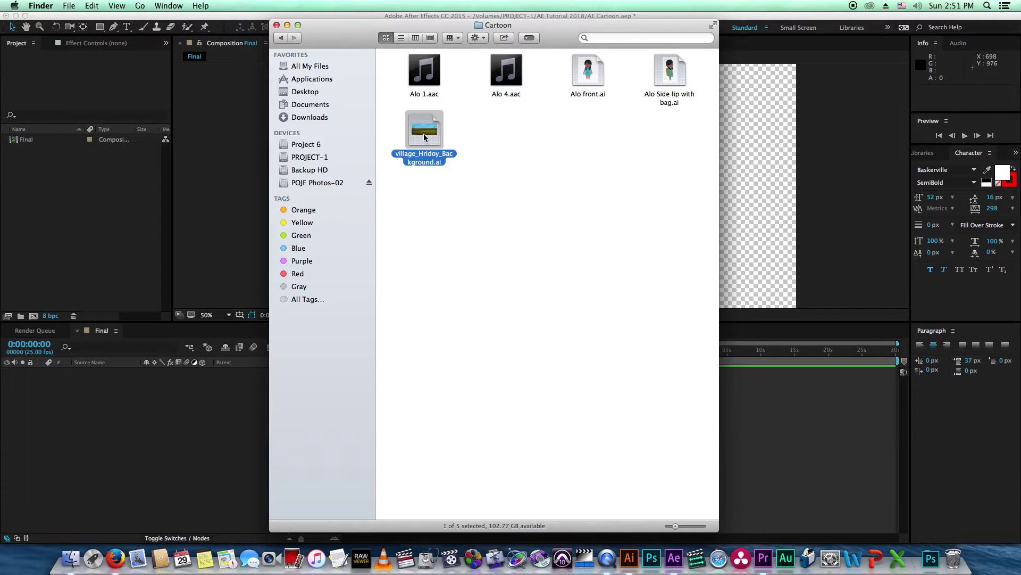
key(space)
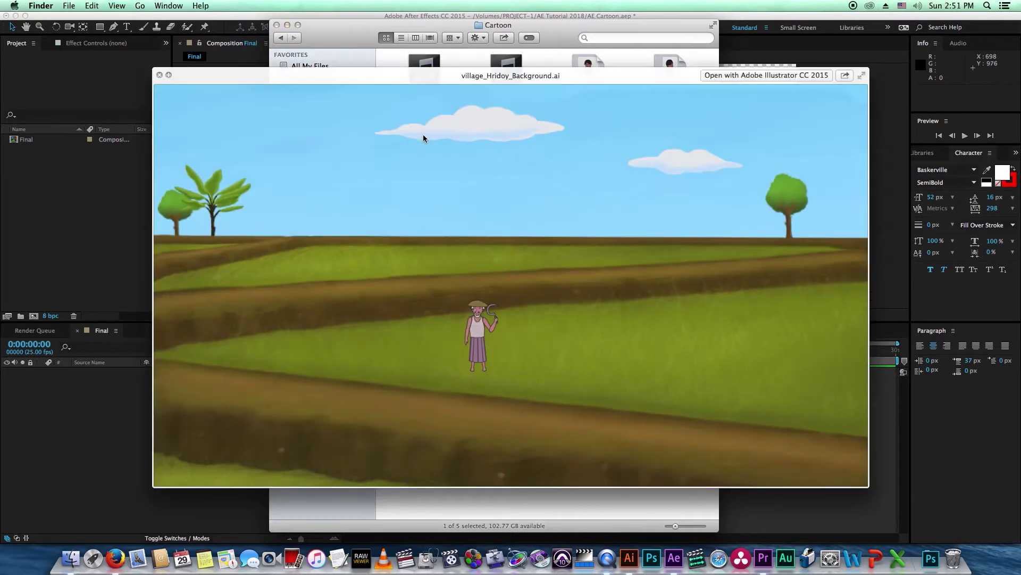
key(space)
click(589, 80)
key(space)
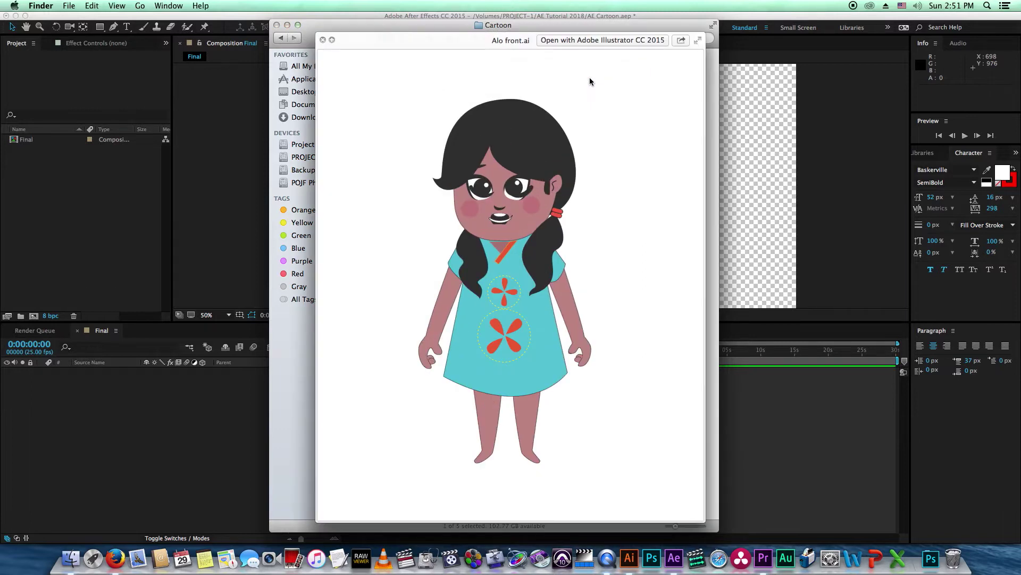
key(space)
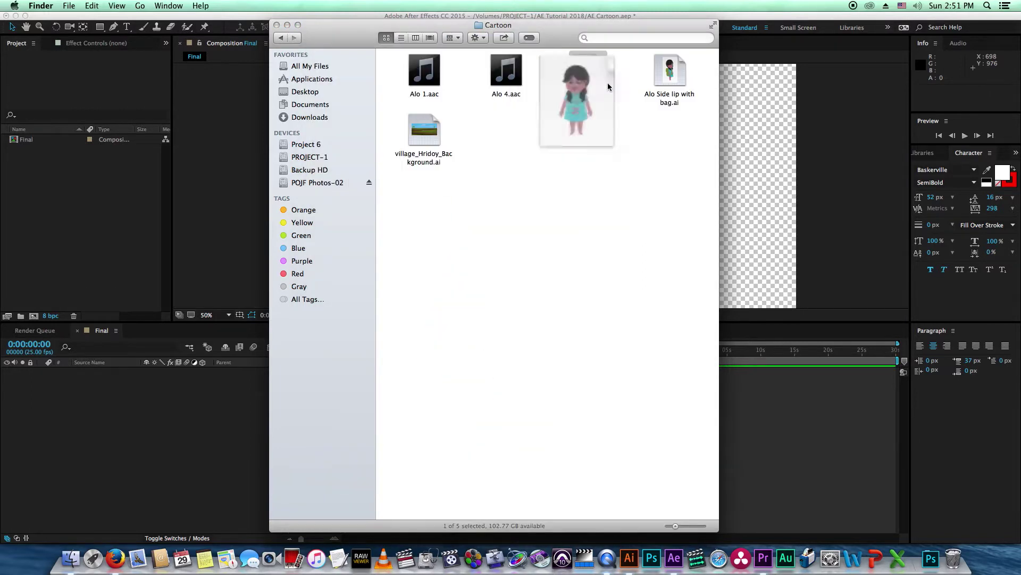
click(649, 162)
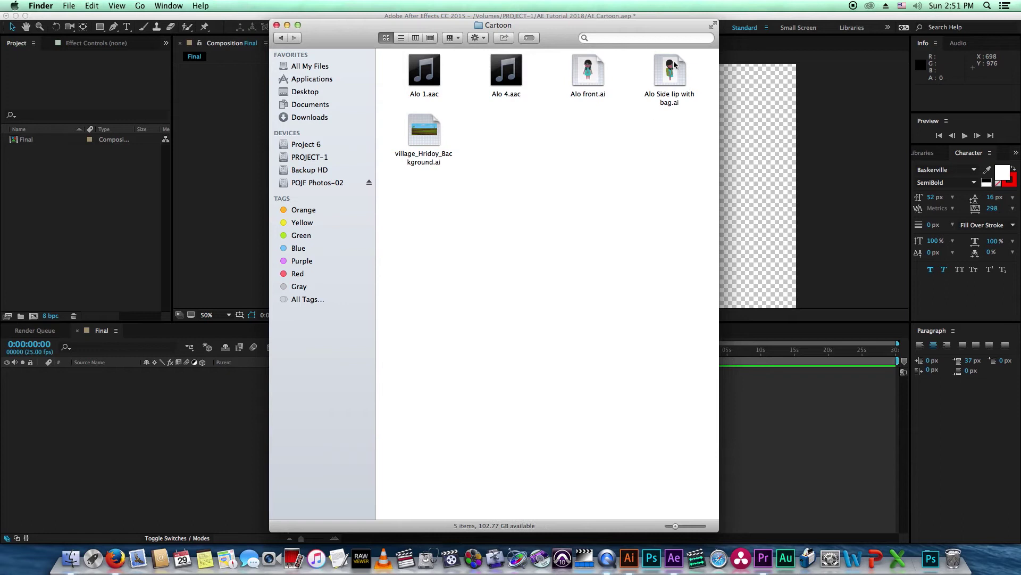
Step: Open Alo front.ai with Adobe Illustrator CC 2015
right_click(581, 80)
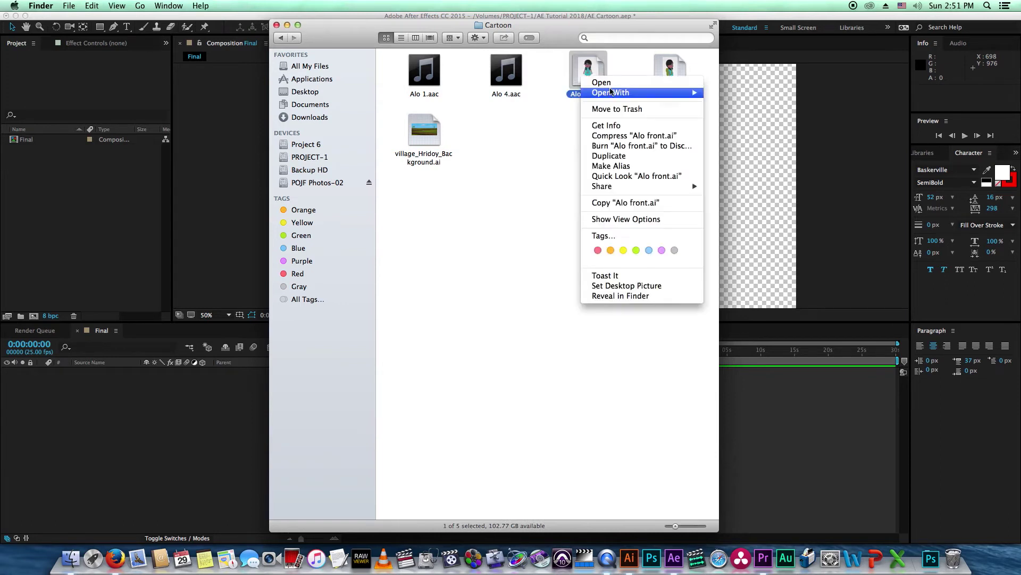
mouse_move(612, 92)
click(753, 94)
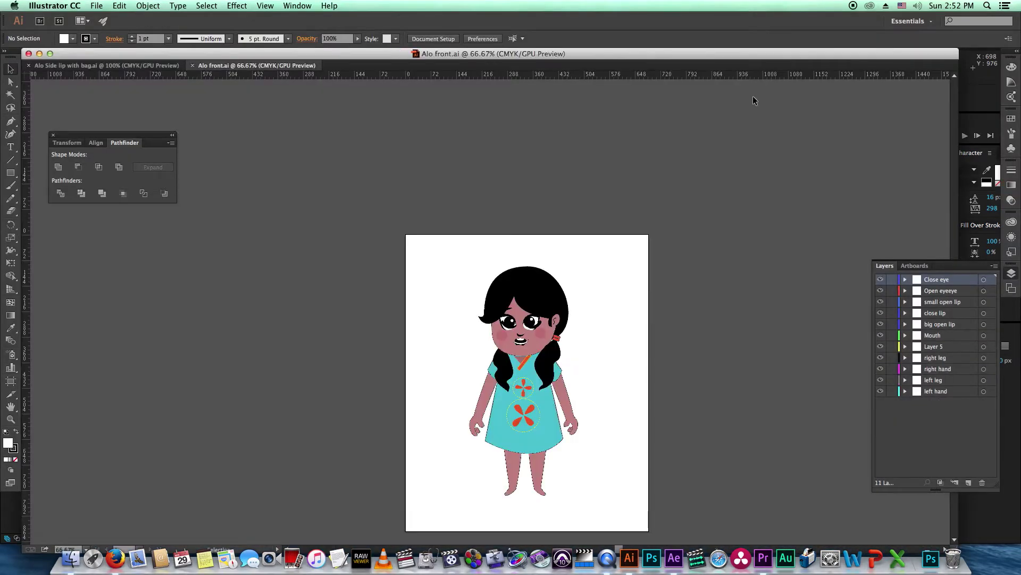
Step: Zoom to 150% on the face and dress, then select the left-arm group
scroll(625, 379, down, 10)
scroll(624, 379, up, 6)
scroll(624, 375, up, 3)
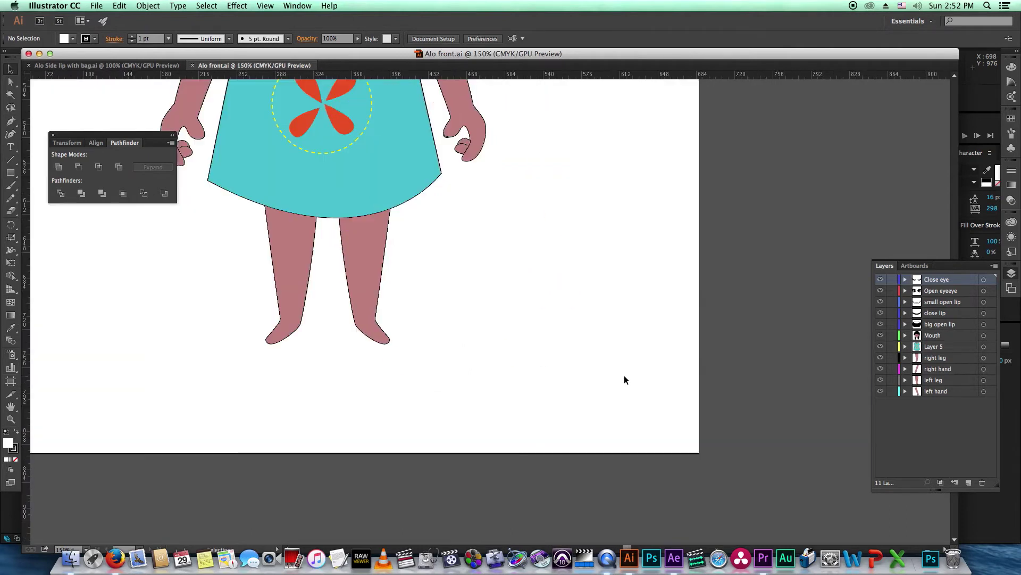
scroll(624, 376, down, 1)
drag(522, 346, 567, 474)
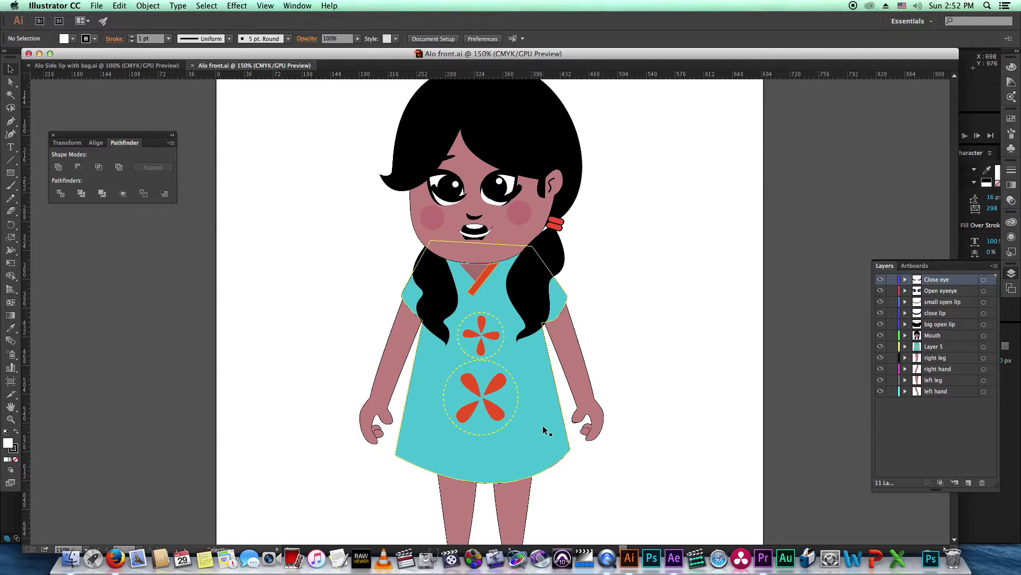
click(573, 370)
click(572, 370)
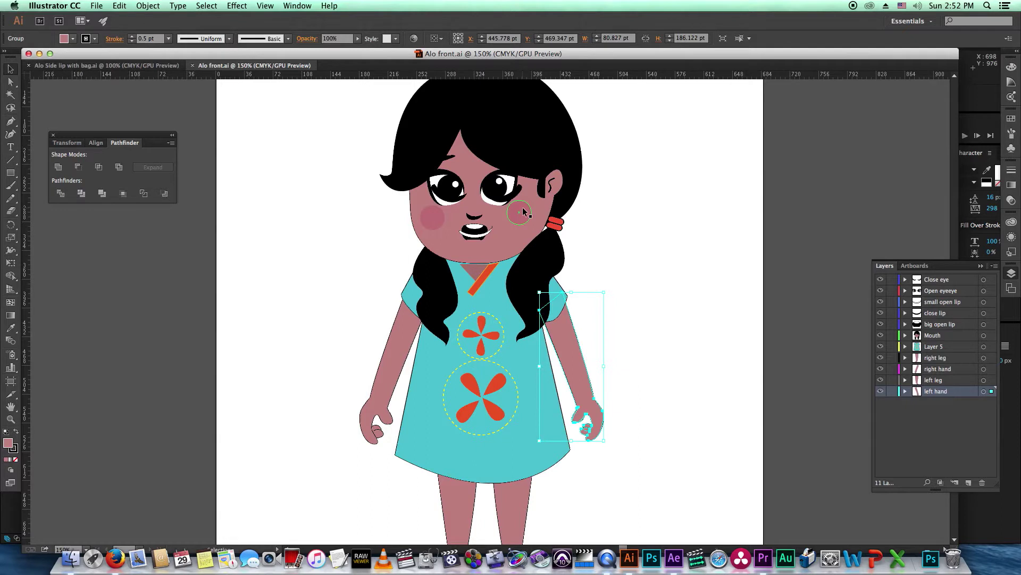
click(400, 339)
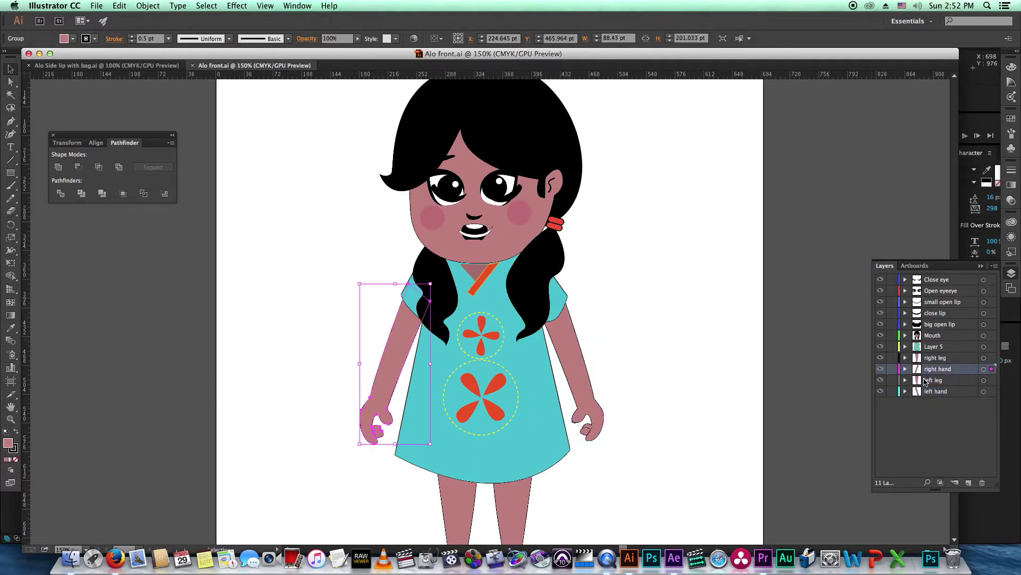
click(930, 357)
click(457, 497)
click(505, 504)
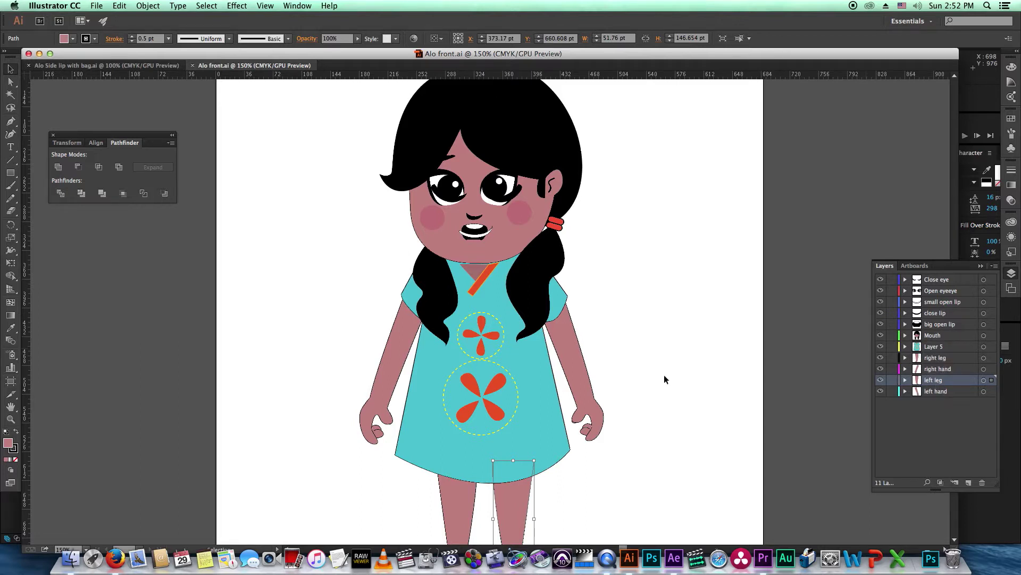
click(536, 378)
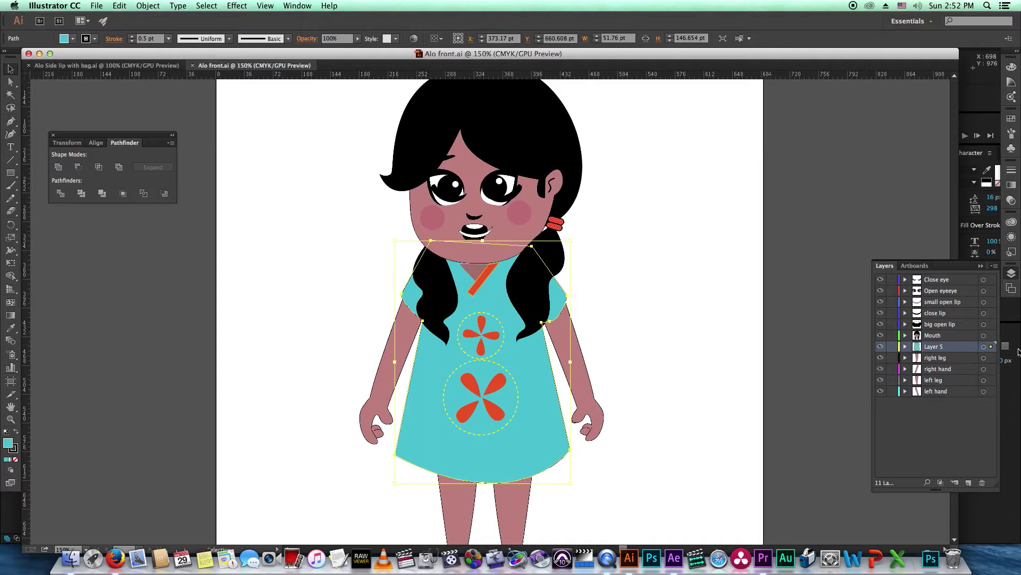
click(937, 341)
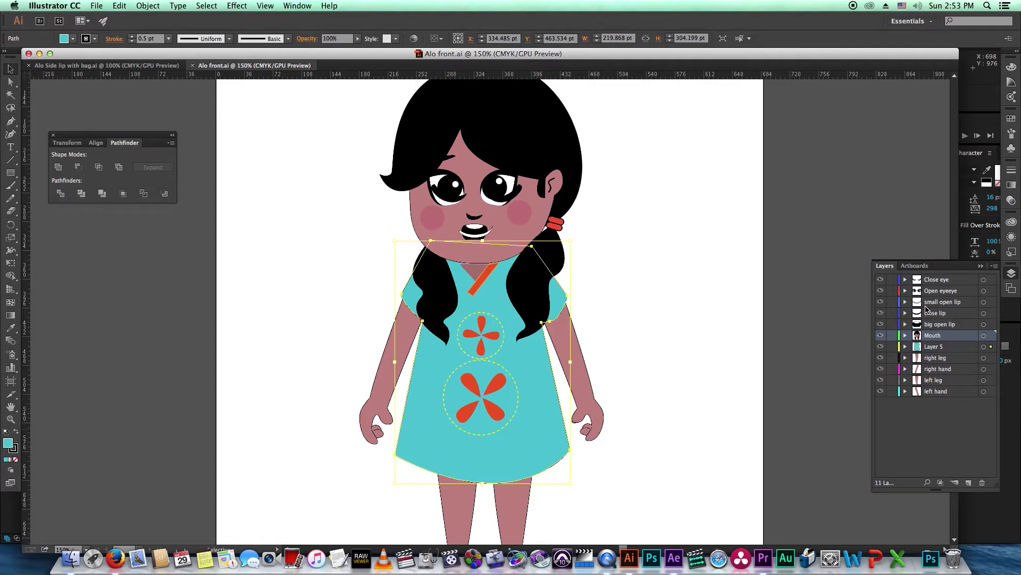
Step: Drag Alo front.ai from the Cartoon folder into the After Effects Project panel
key(super+Tab)
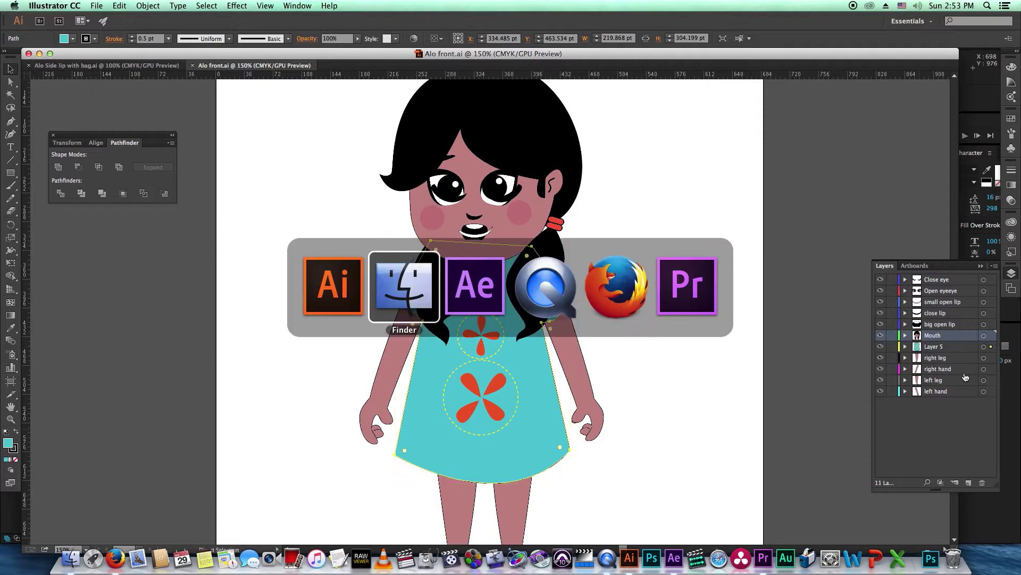
key(super+Tab)
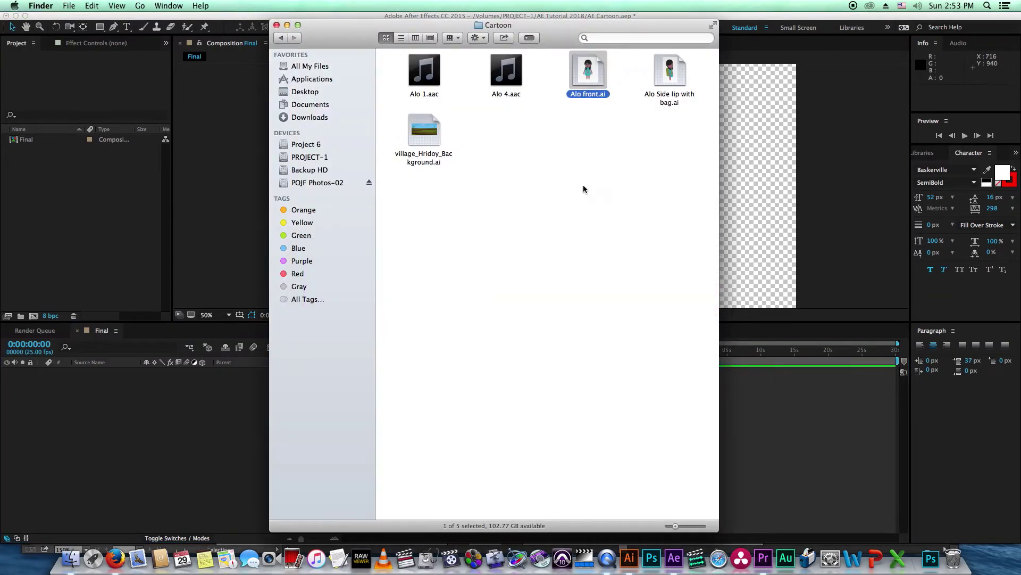
click(585, 189)
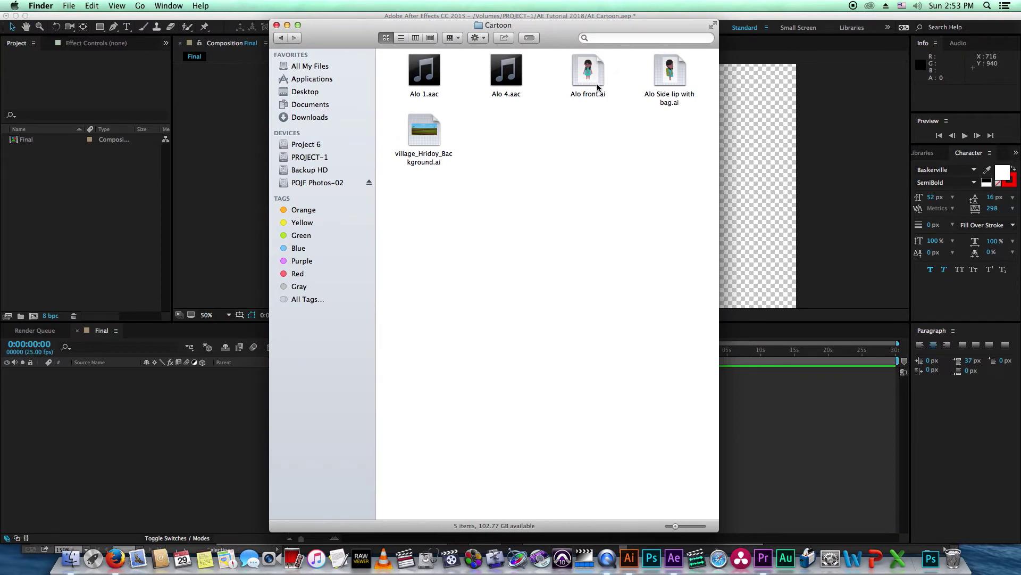
mouse_move(596, 81)
mouse_down()
mouse_move(368, 142)
mouse_move(57, 200)
mouse_up()
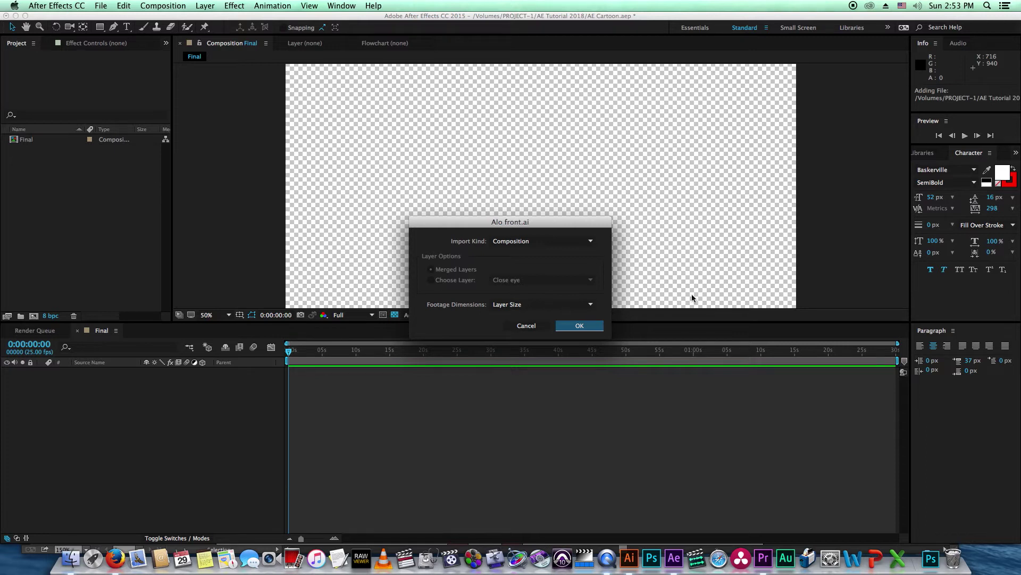
Step: Import Alo front.ai with Import Kind Composition and Layer Size footage dimensions
mouse_move(559, 224)
mouse_down()
mouse_move(574, 187)
mouse_move(562, 192)
mouse_up()
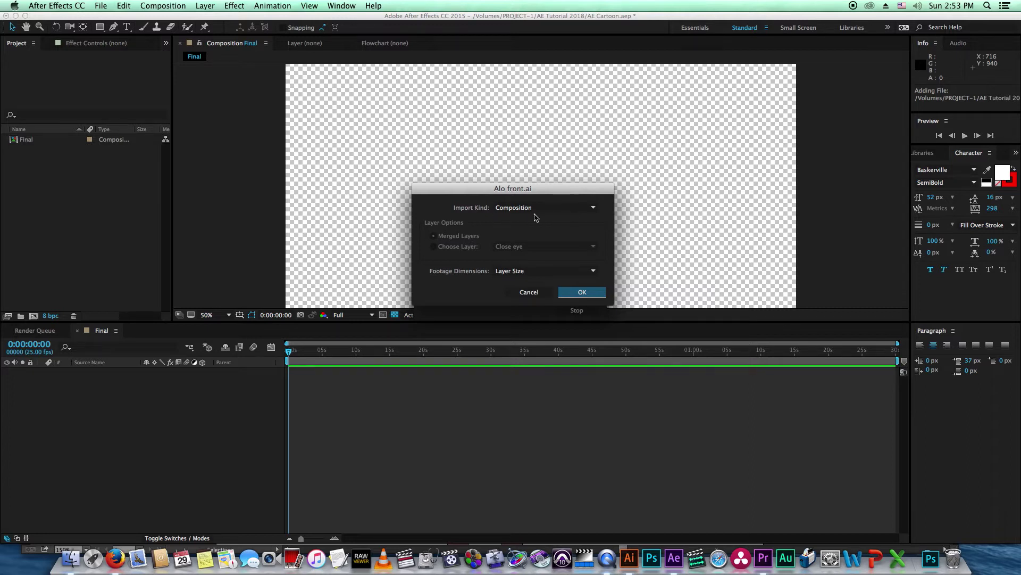
click(559, 211)
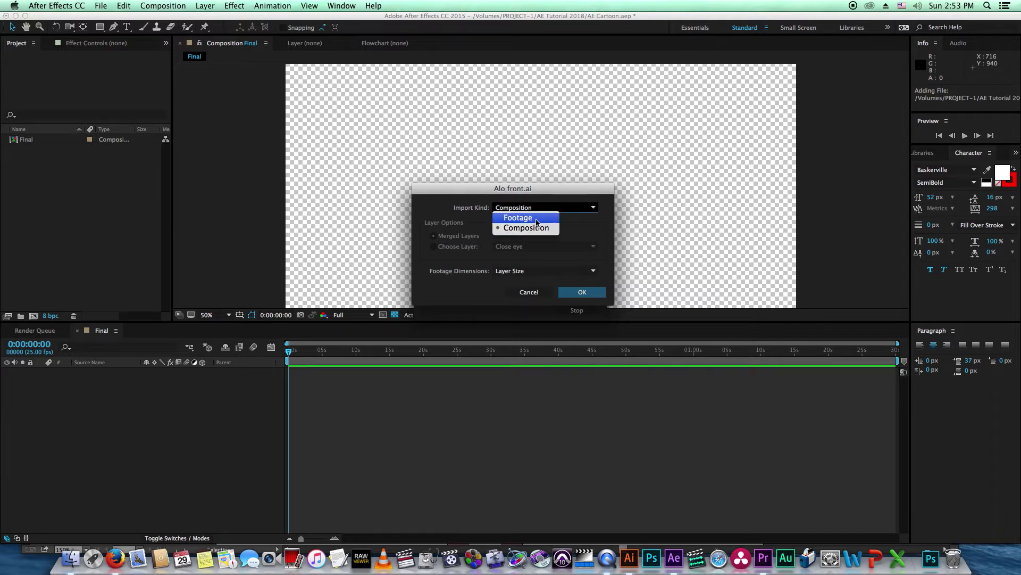
click(527, 217)
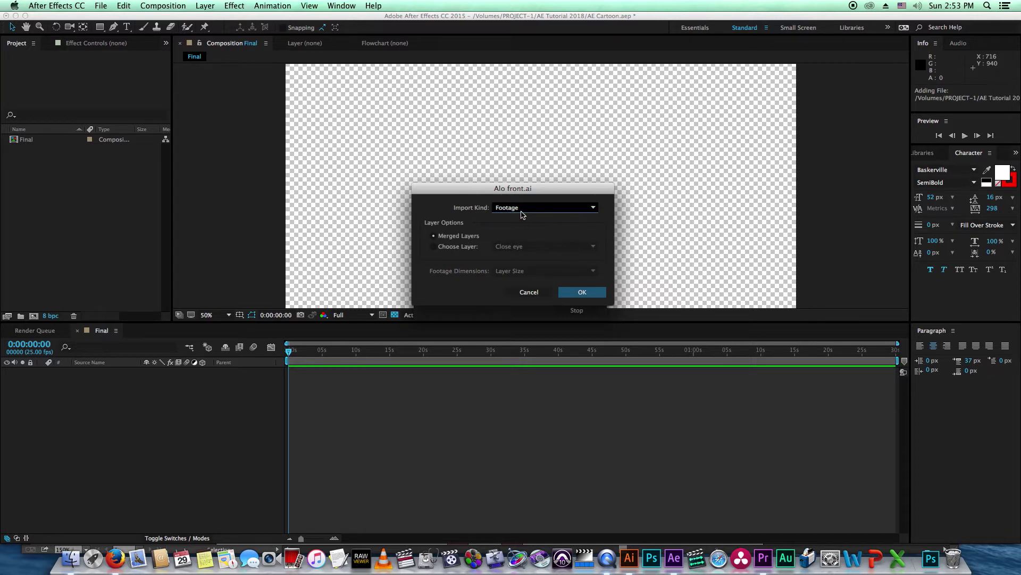
click(554, 209)
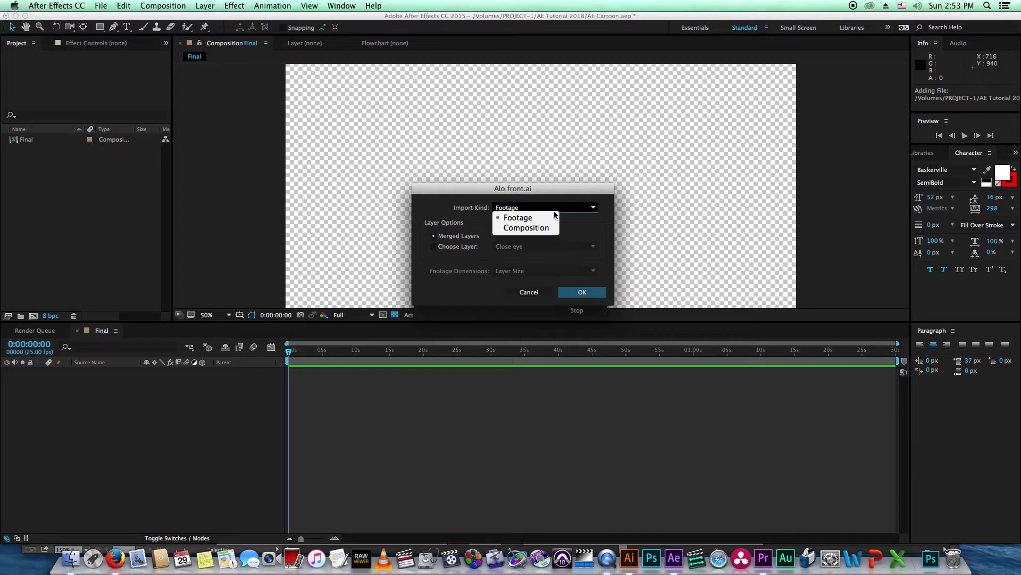
click(532, 229)
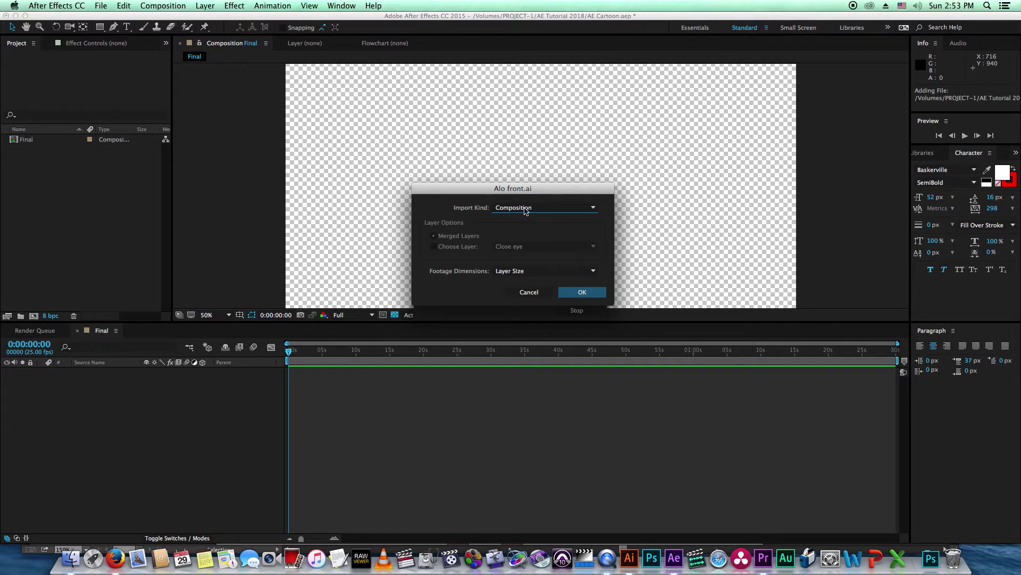
click(567, 294)
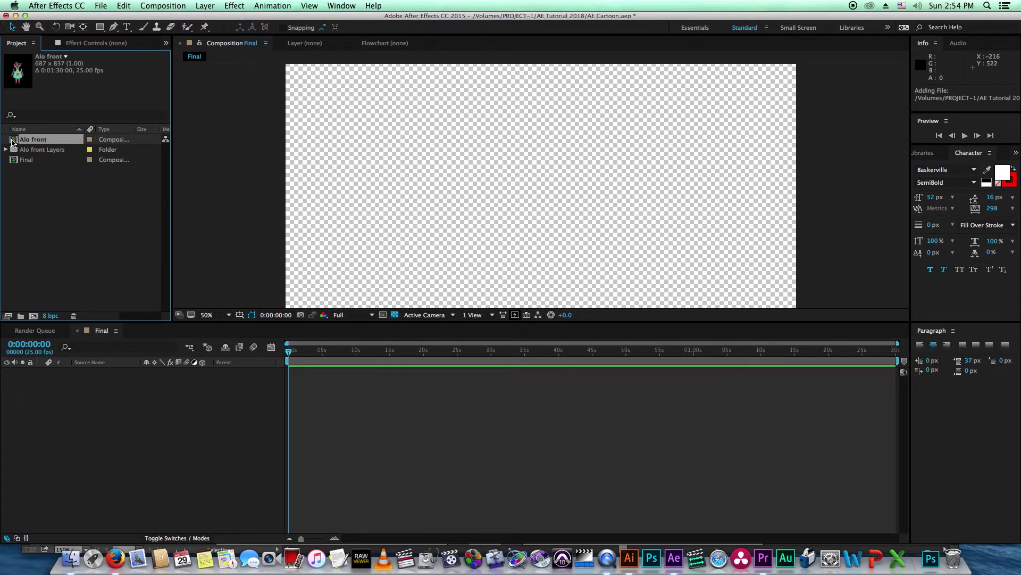
Step: In the Alo front comp, trial-move the left hand and left leg, undoing each, then go to Illustrator
double_click(13, 141)
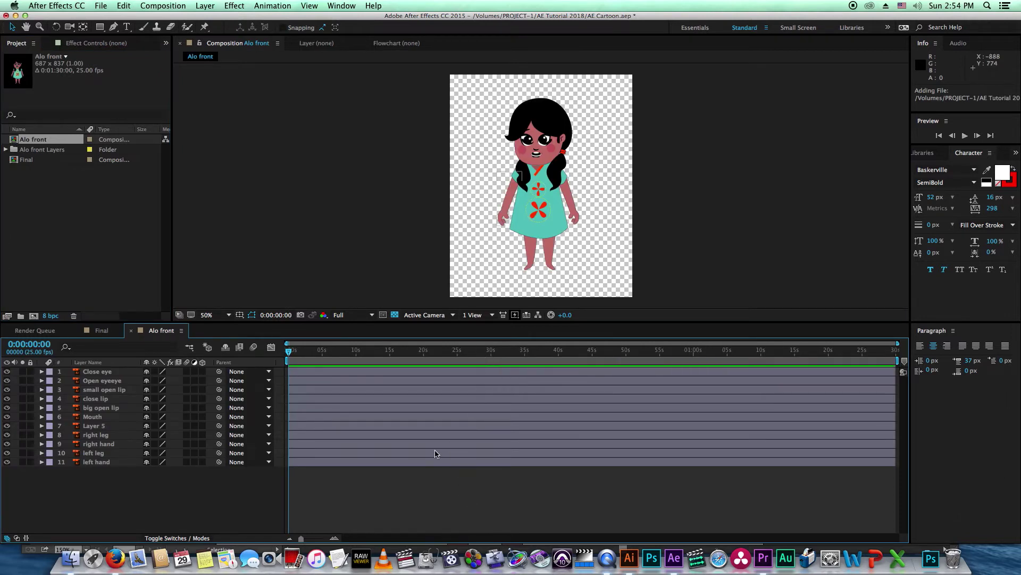
click(424, 462)
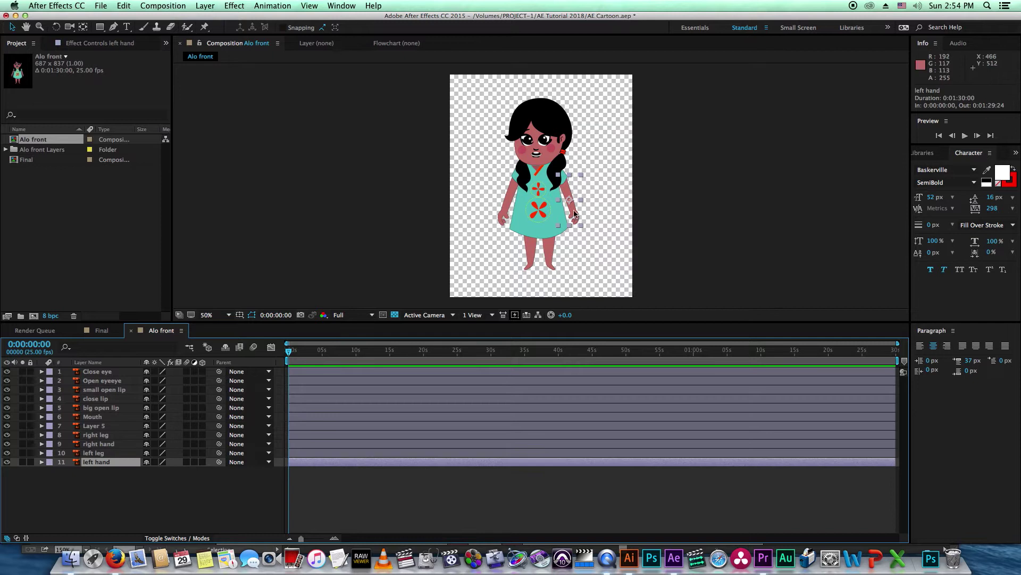
drag(574, 212, 615, 206)
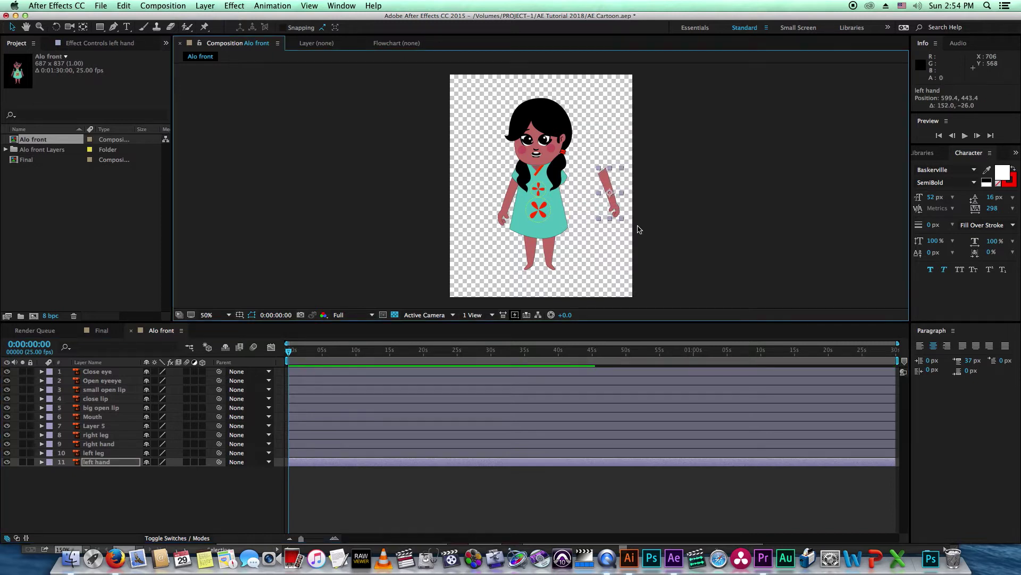
key(ctrl+z)
click(399, 453)
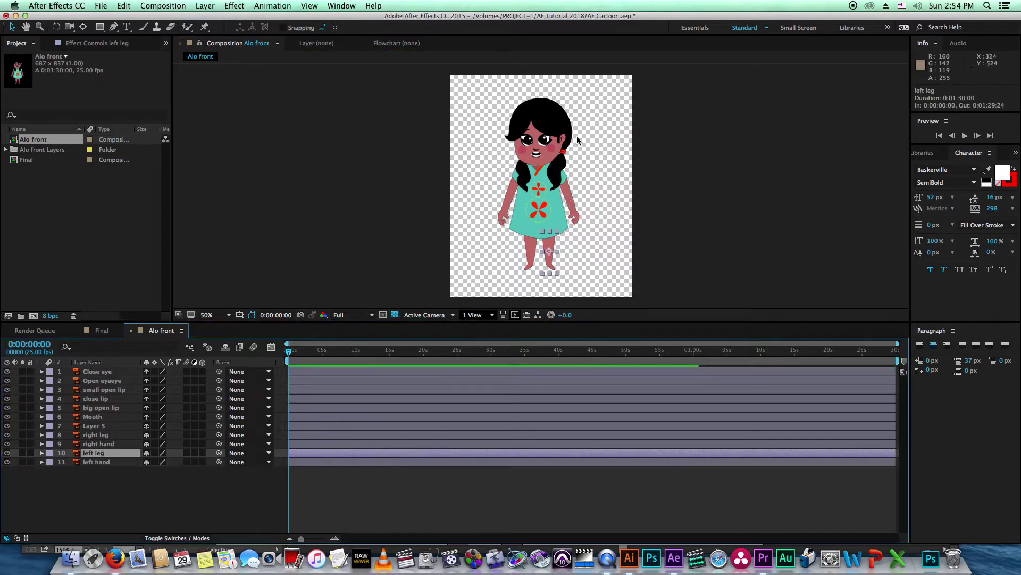
drag(548, 244, 588, 246)
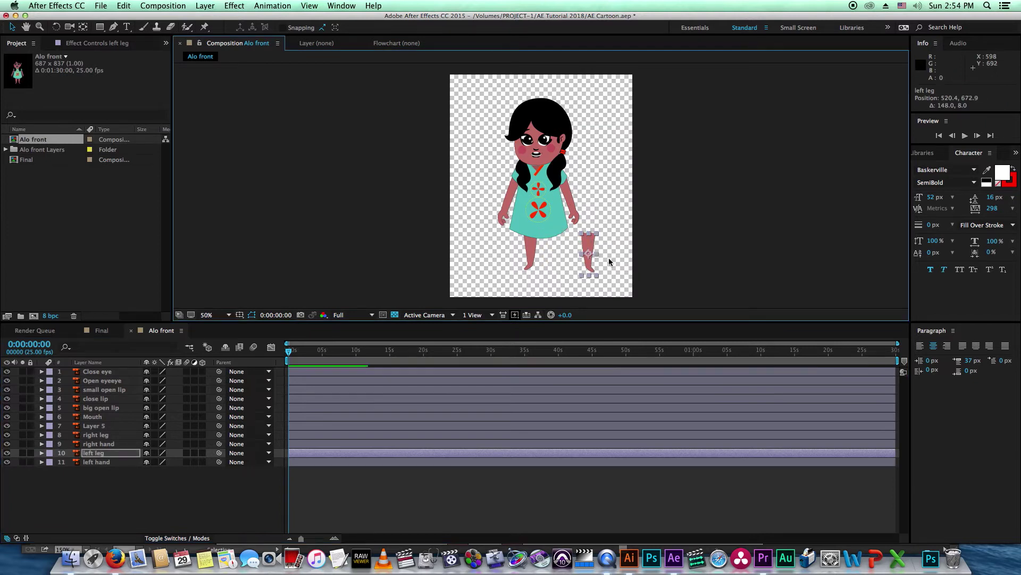
key(ctrl+z)
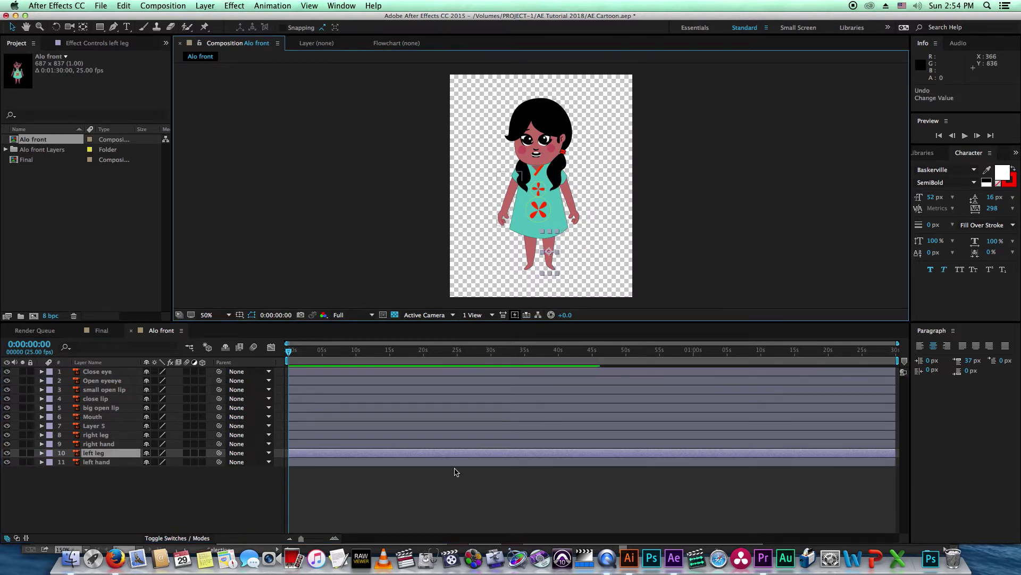
click(424, 462)
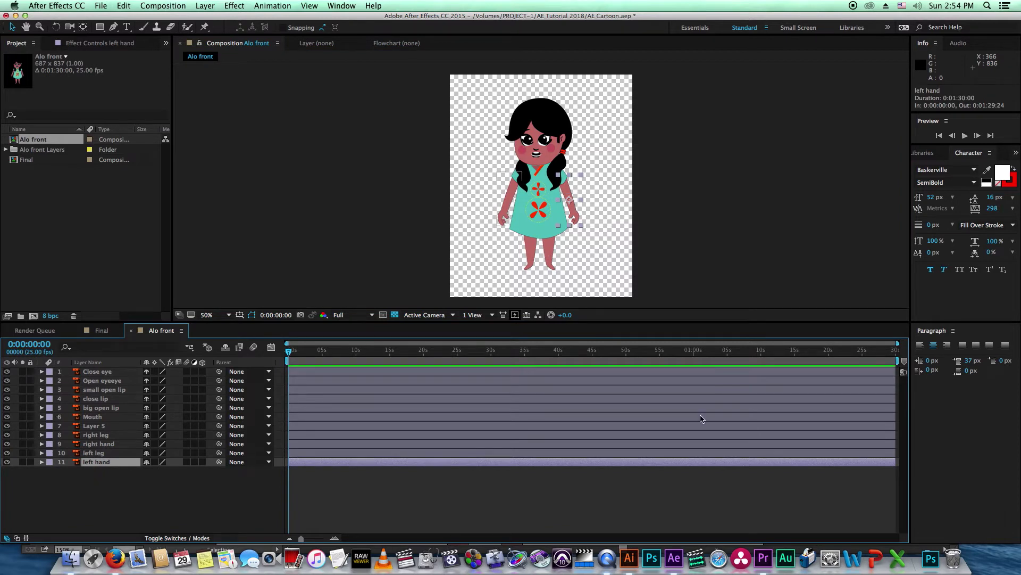
key(super+Tab)
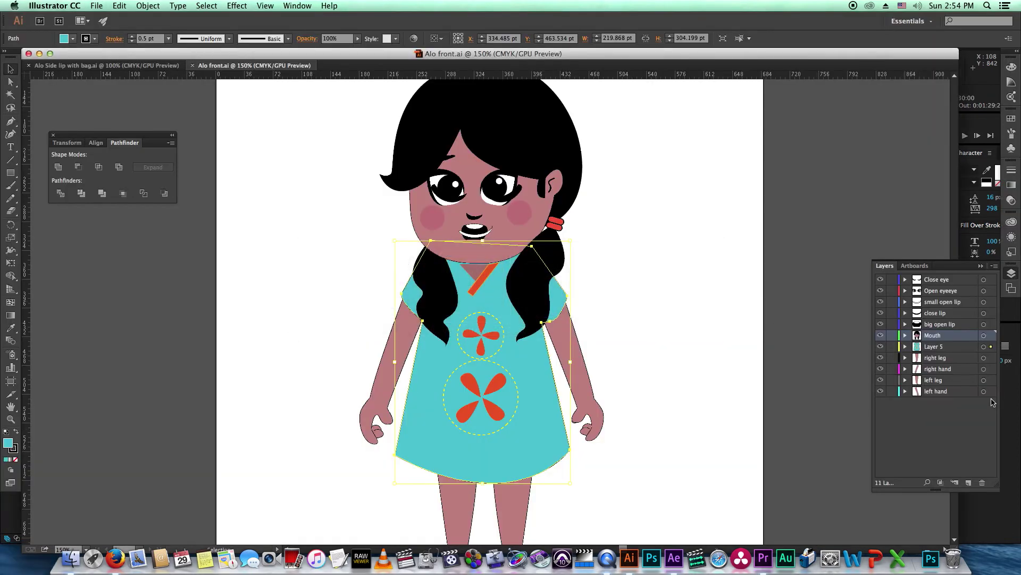
Step: Deselect the Mouth layer in Illustrator's Layers panel
click(958, 424)
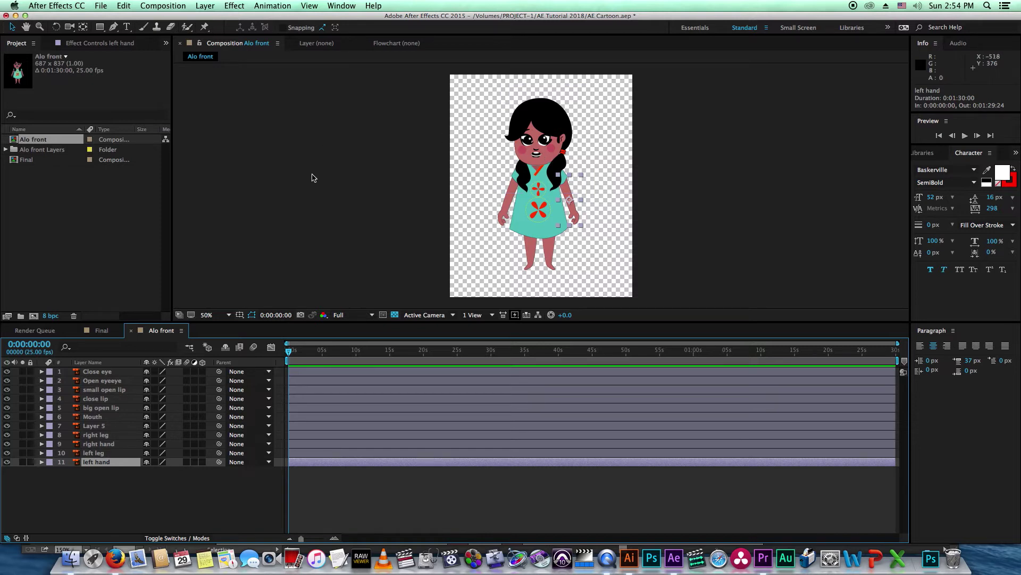
Step: Quick Look village_Hridoy_Background.ai in Finder and drag it into the After Effects Project panel
click(104, 218)
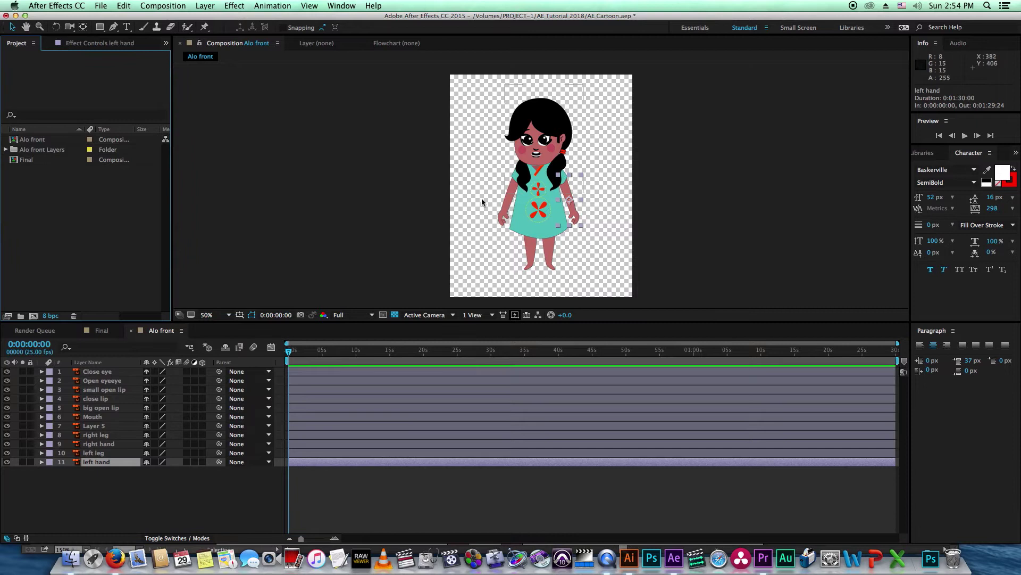
key(super+Tab)
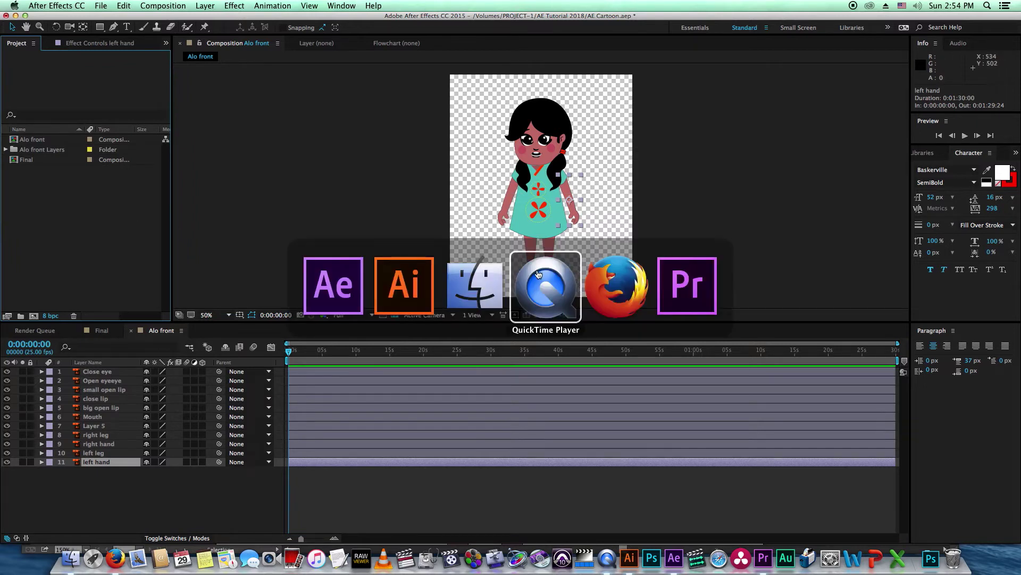
click(430, 139)
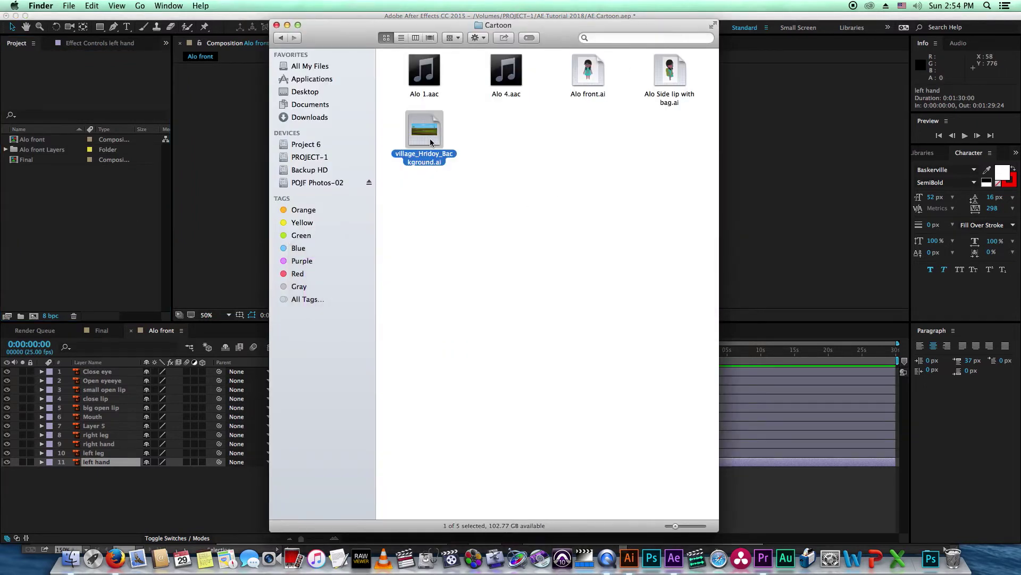
key(space)
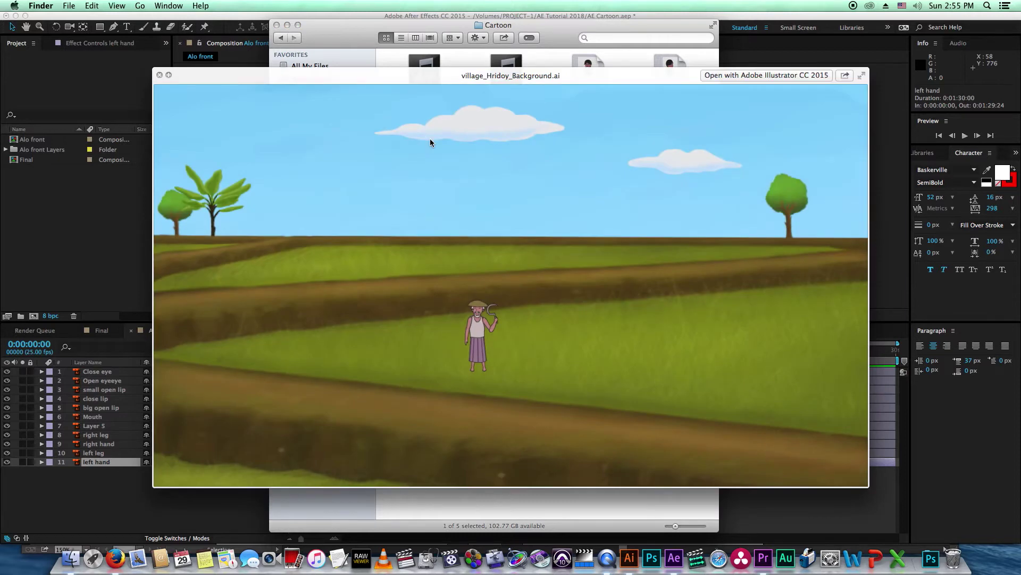
key(space)
drag(432, 140, 99, 217)
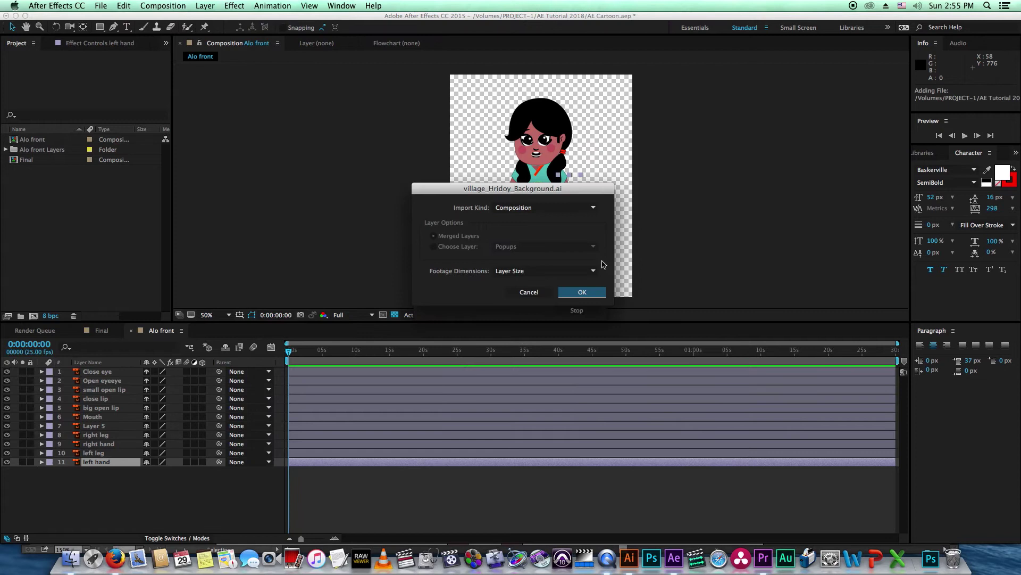
Step: Import the background as a composition, add it to Final, and scale it to 149%
click(575, 293)
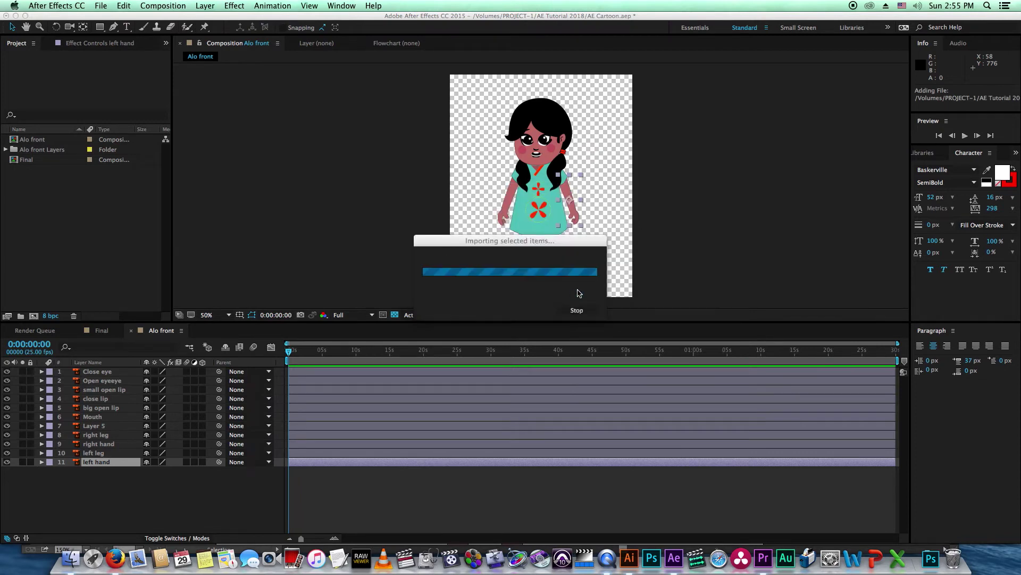
click(102, 330)
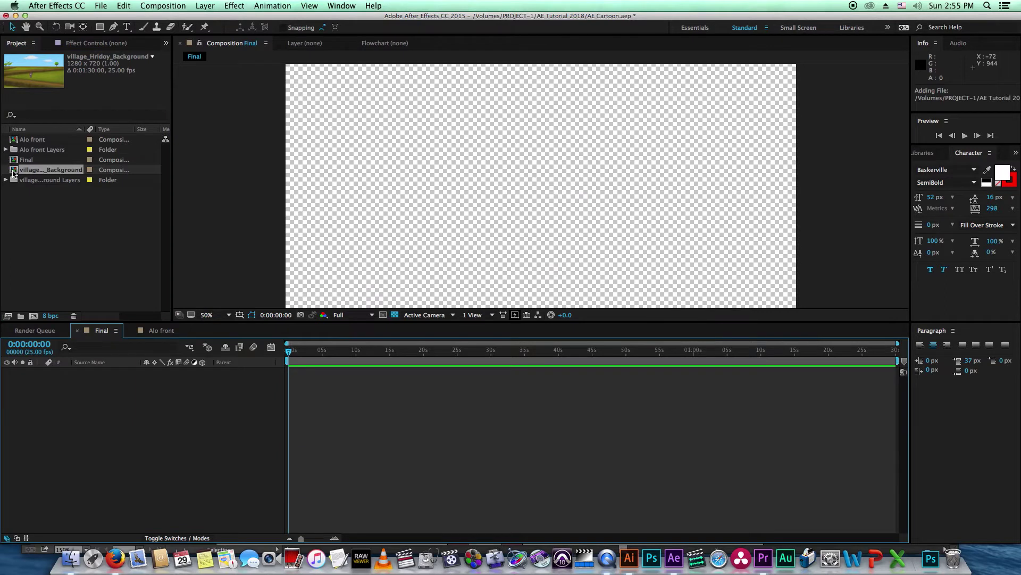
drag(13, 172, 293, 398)
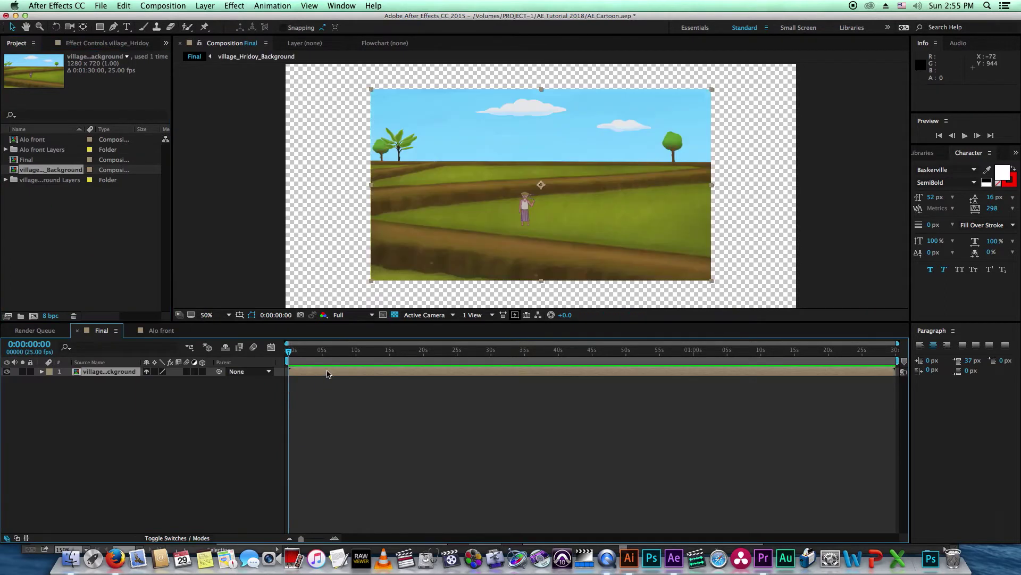
key(comma)
key(comma)
key(period)
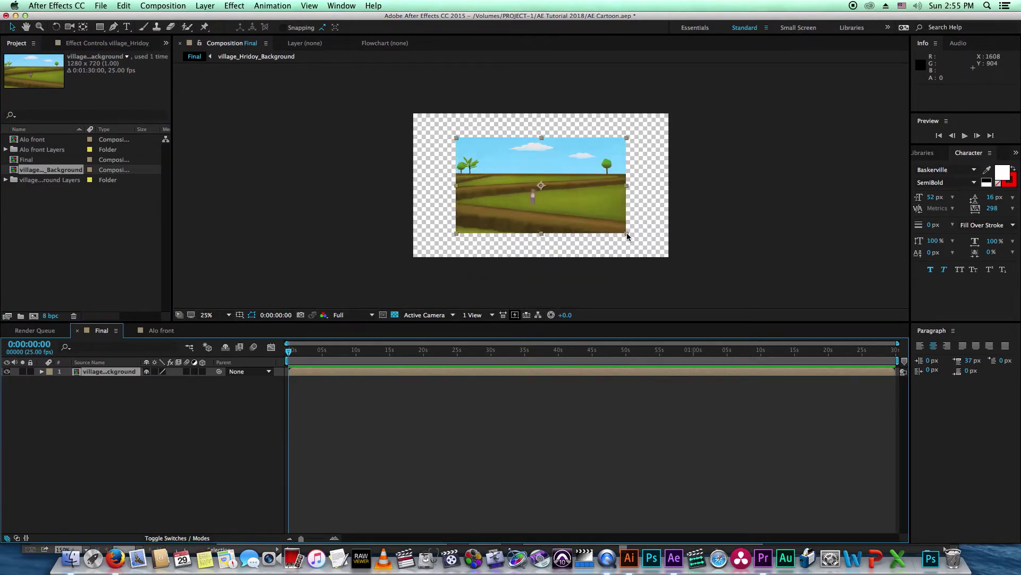
drag(626, 233, 669, 275)
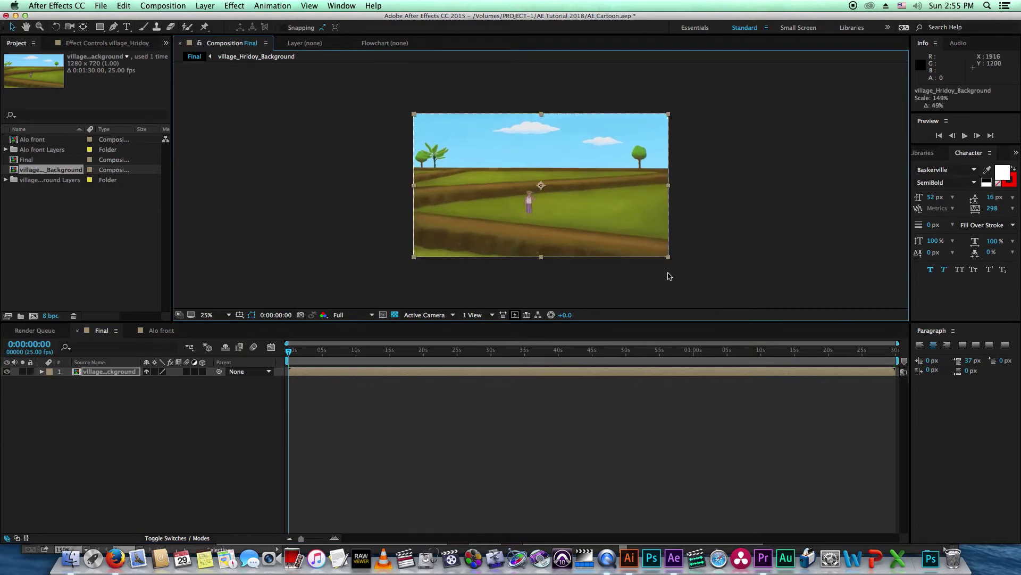
click(455, 450)
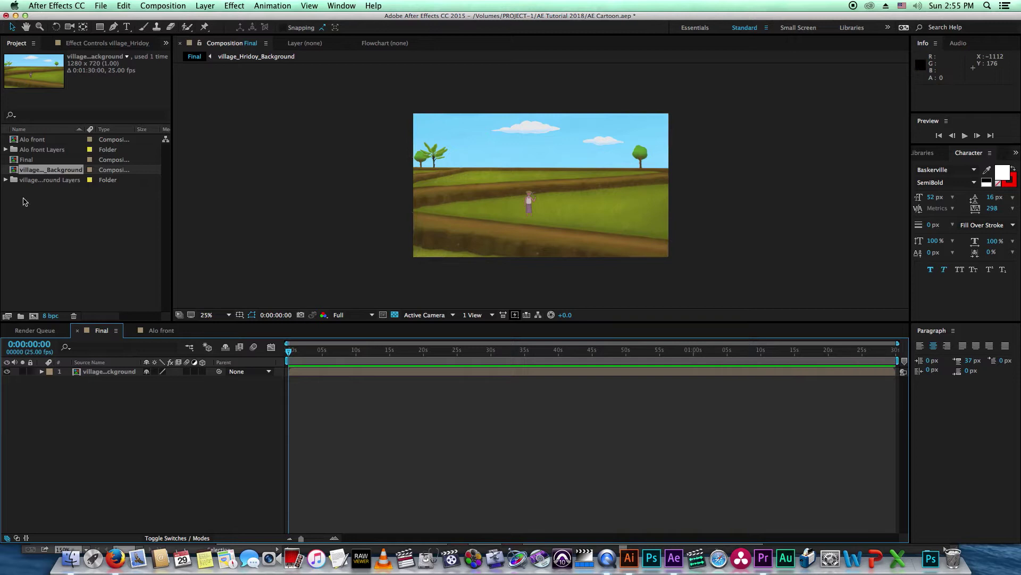
Step: Drag Alo 1.aac and Alo 4.aac from Finder into the Project panel and inspect Alo 1.aac
key(super+Tab)
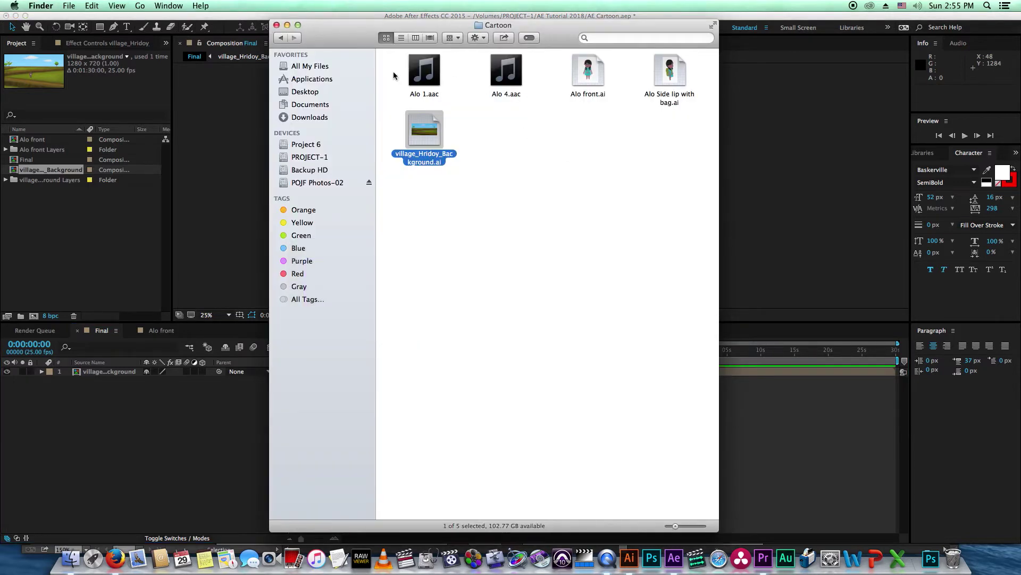
mouse_move(399, 72)
mouse_down()
mouse_move(535, 87)
mouse_move(110, 249)
mouse_up()
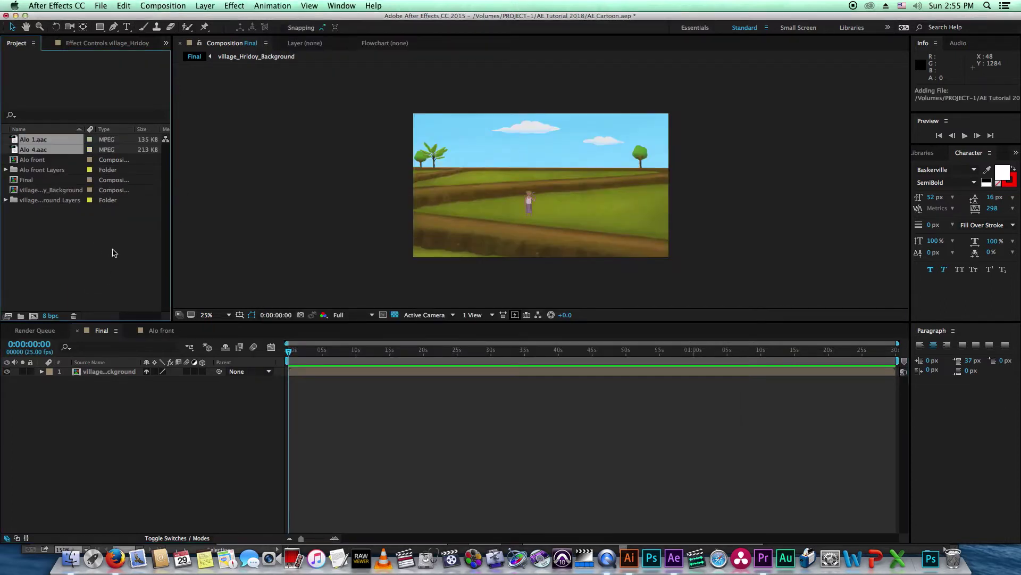
click(15, 141)
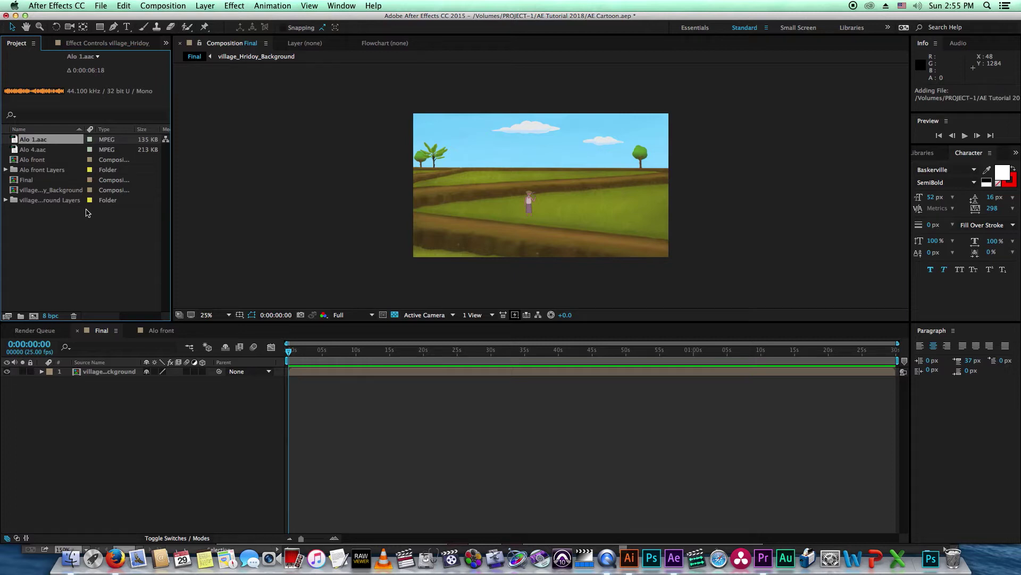
Step: Open the Alo front composition and deselect the left hand layer
click(152, 334)
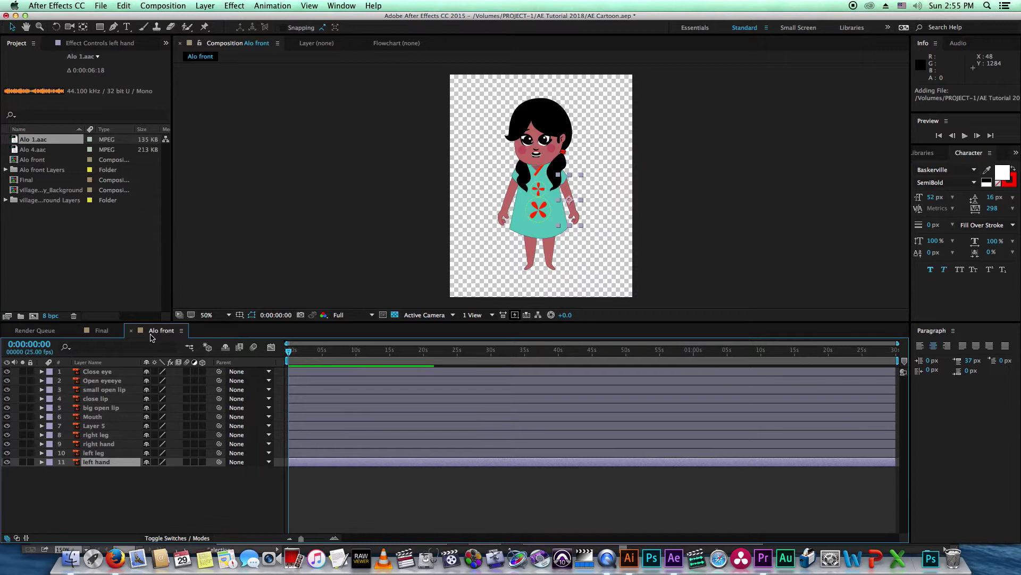
scroll(555, 173, up, 4)
scroll(555, 172, down, 1)
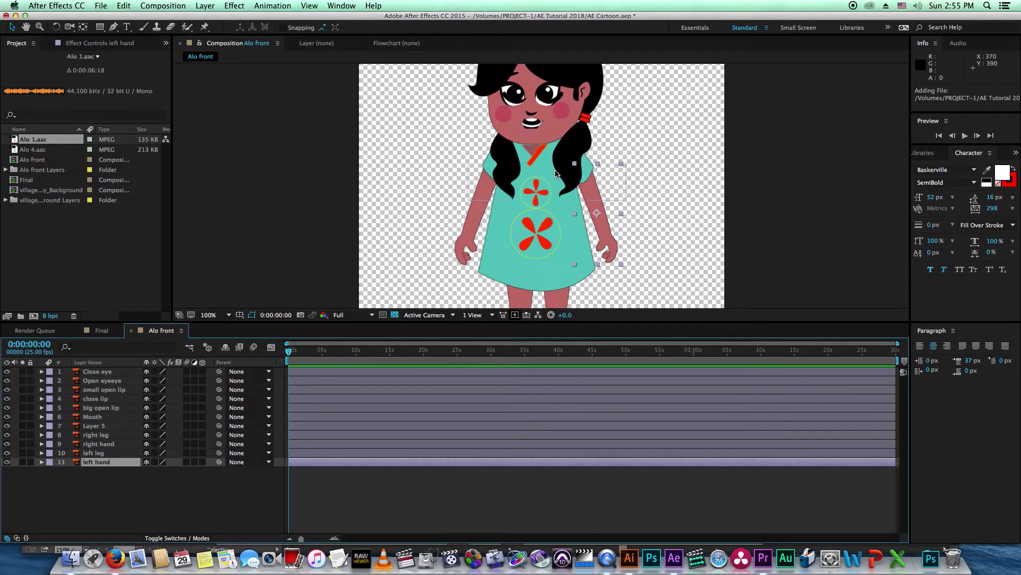
scroll(555, 173, down, 1)
click(475, 499)
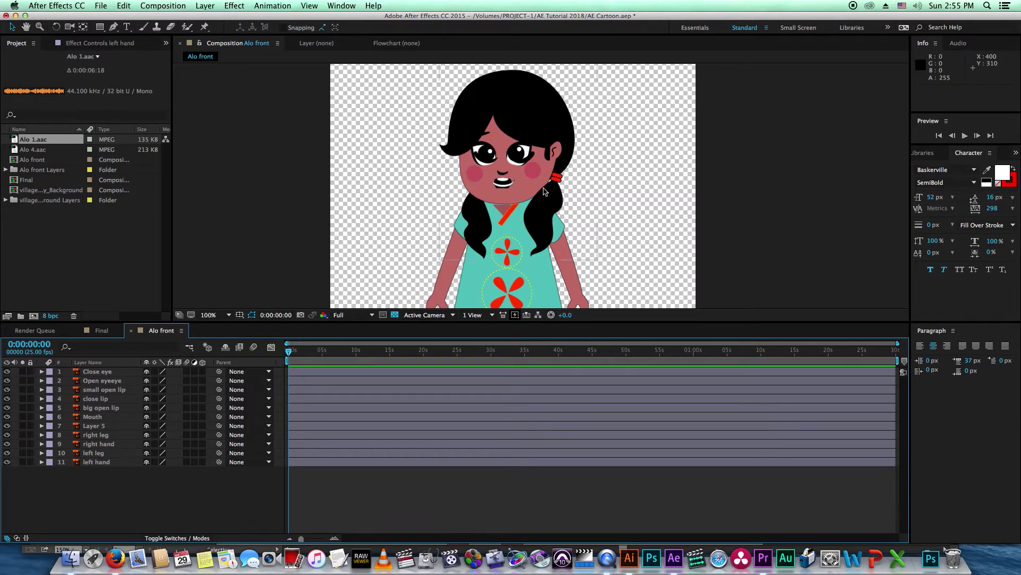
Step: Hide the small open lip and close lip layers and recentre the view on the face
click(514, 188)
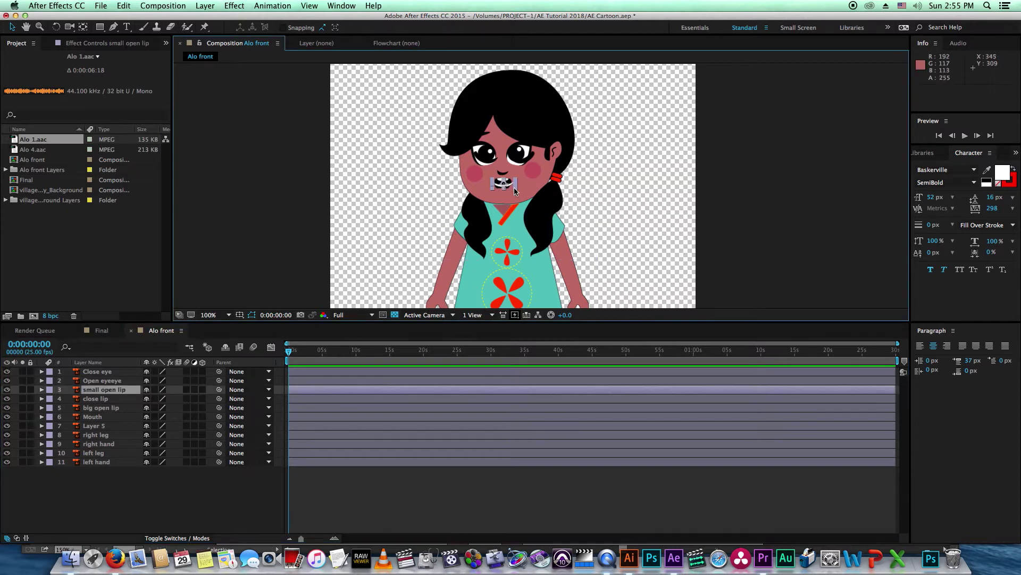
click(8, 391)
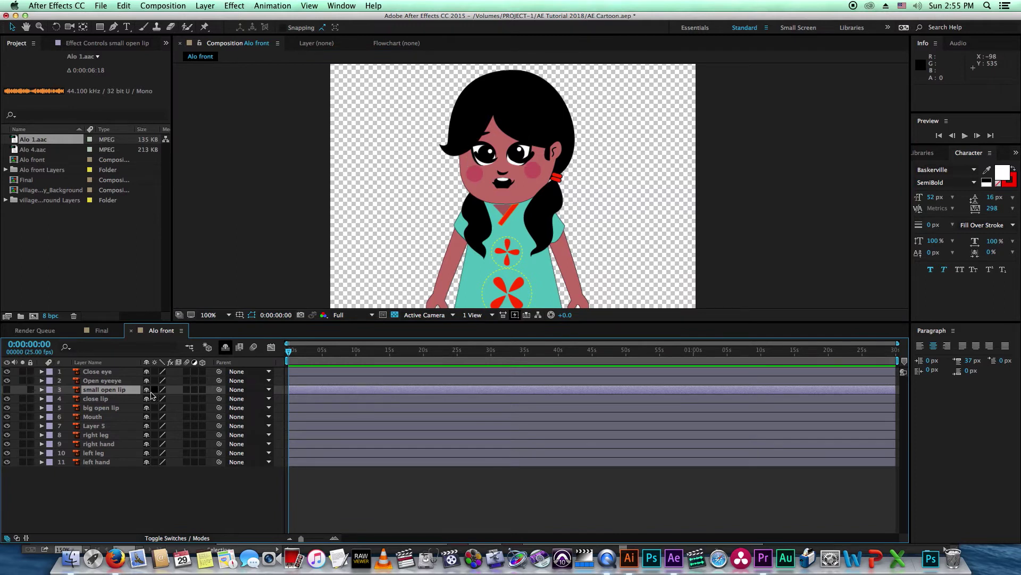
click(311, 400)
click(8, 399)
click(463, 484)
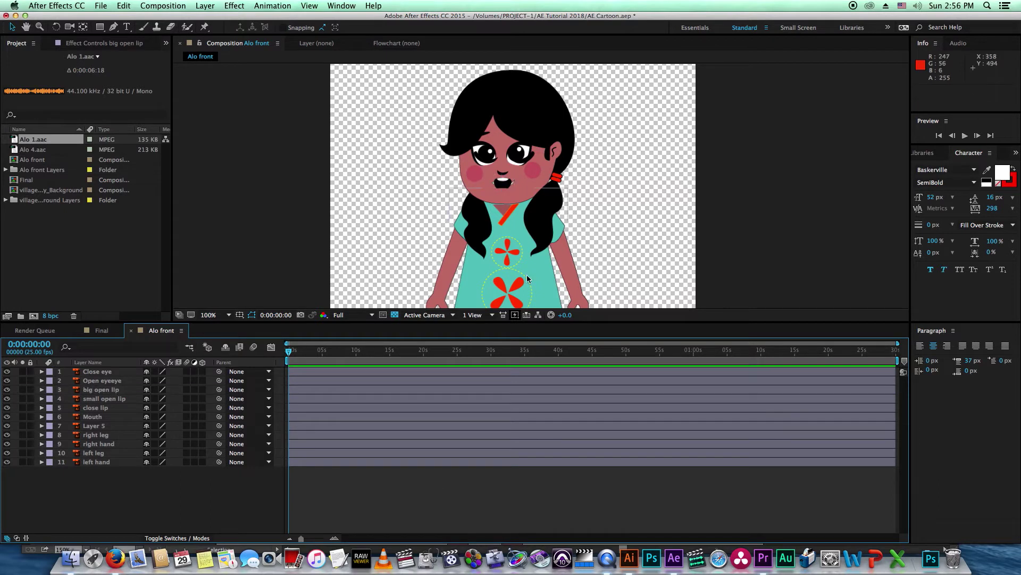
drag(527, 278, 503, 253)
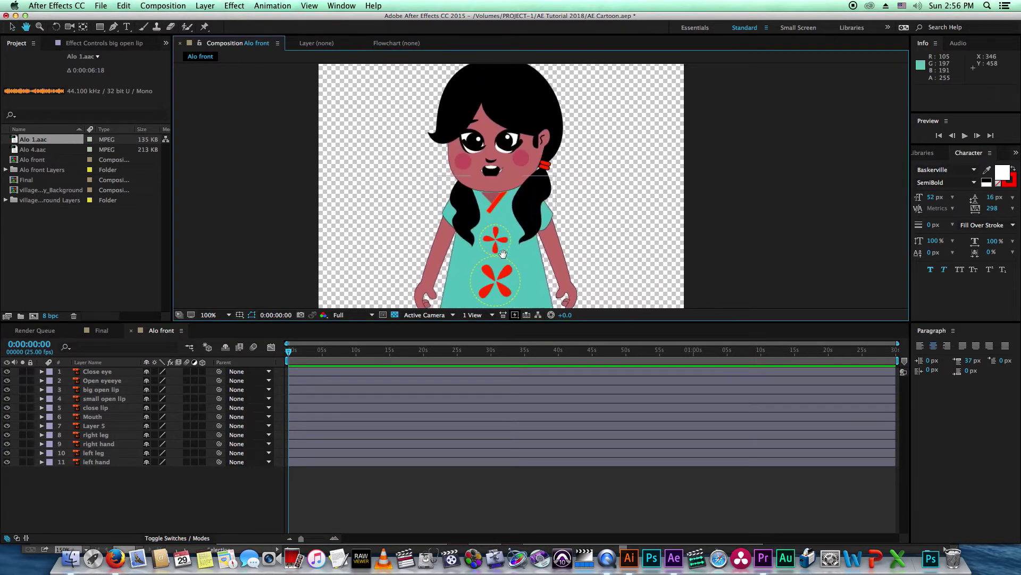
drag(504, 253, 491, 264)
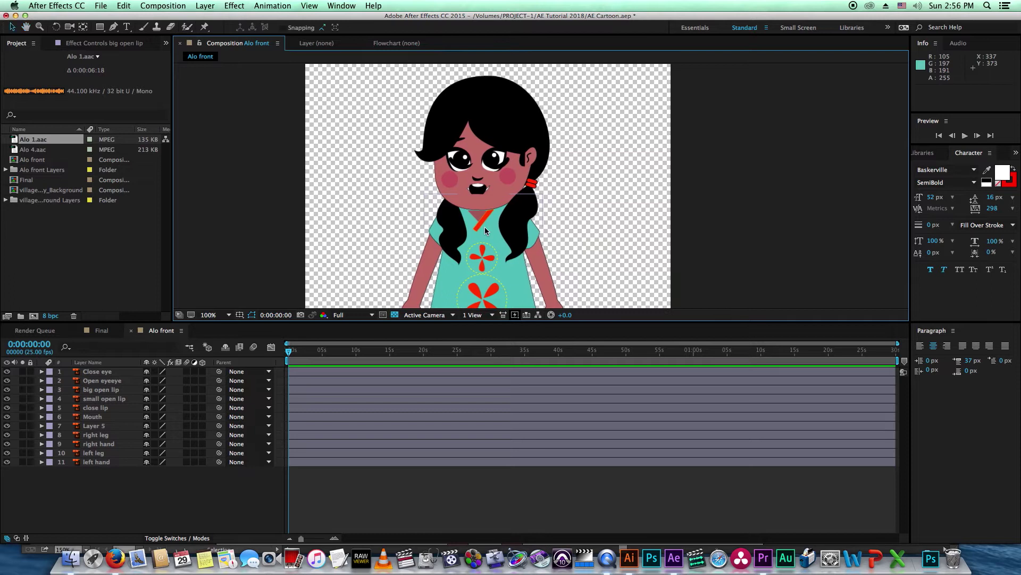
click(468, 480)
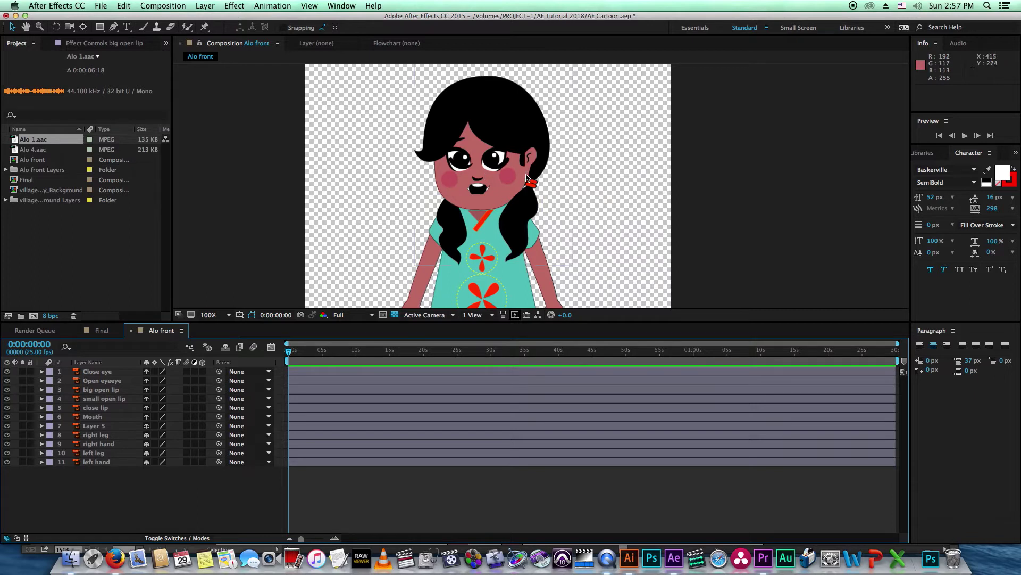
Step: Move the Close eye layer beneath Open eyeeye and narrow the closed eyes slightly
drag(503, 166, 501, 170)
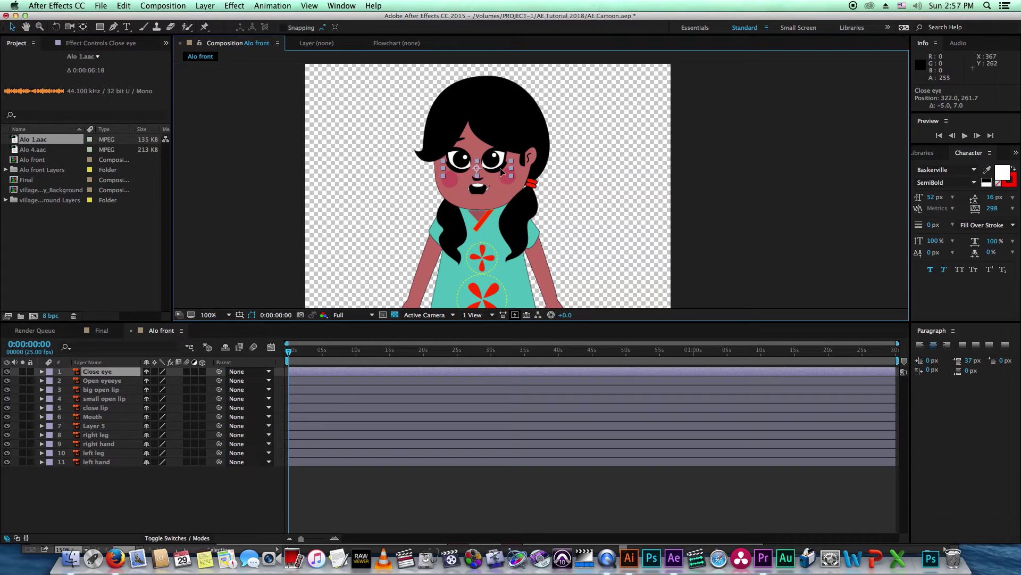
key(space)
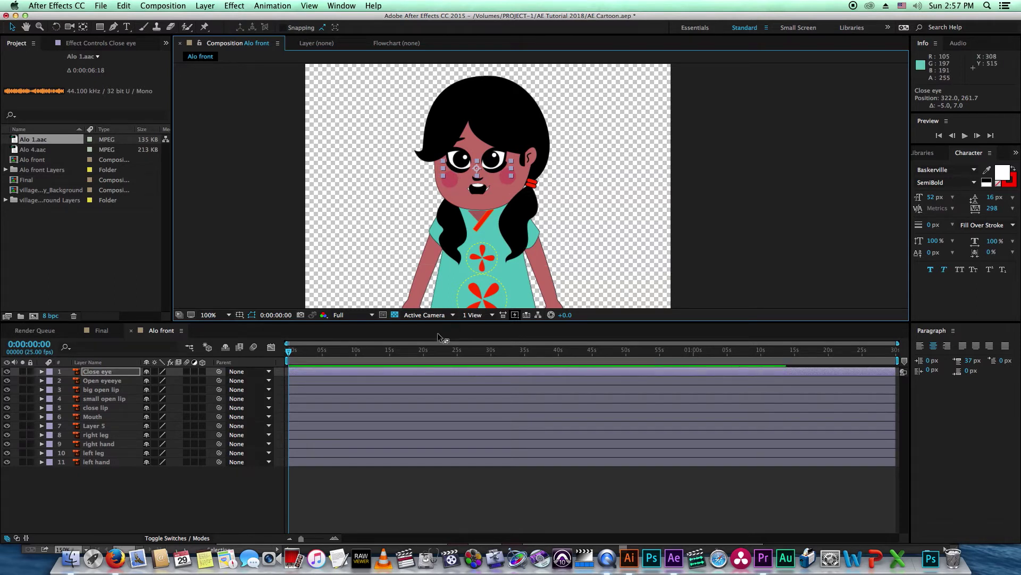
key(ctrl+bracketleft)
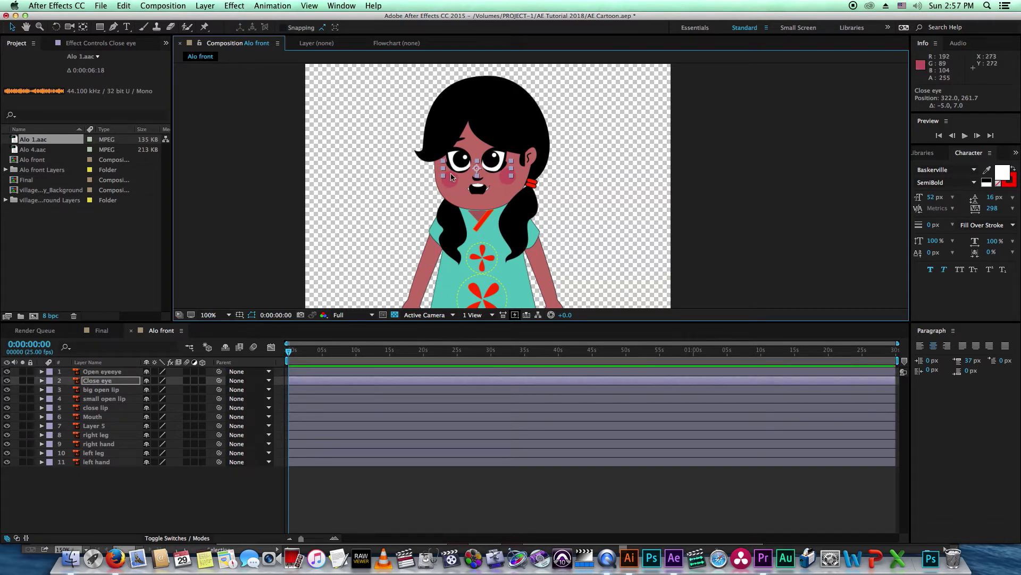
drag(511, 168, 510, 171)
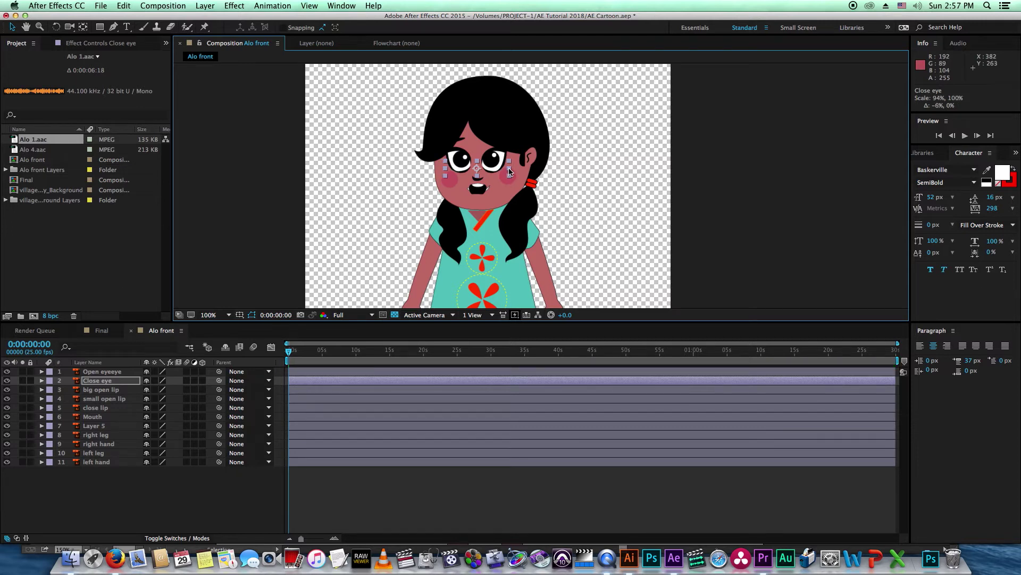
click(391, 473)
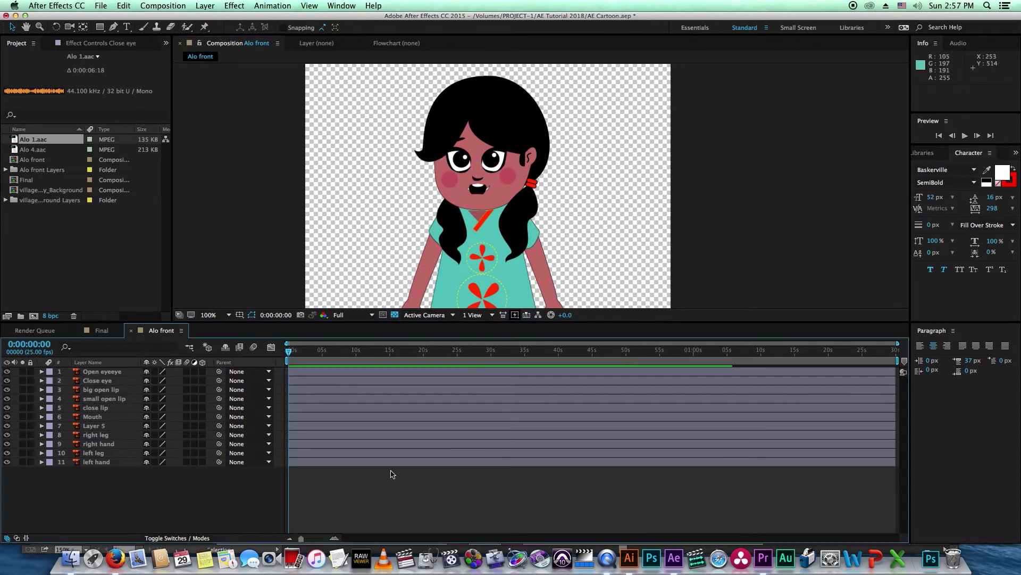
Step: Toggle Open eyeeye's visibility off and back on to check both eye states
click(340, 372)
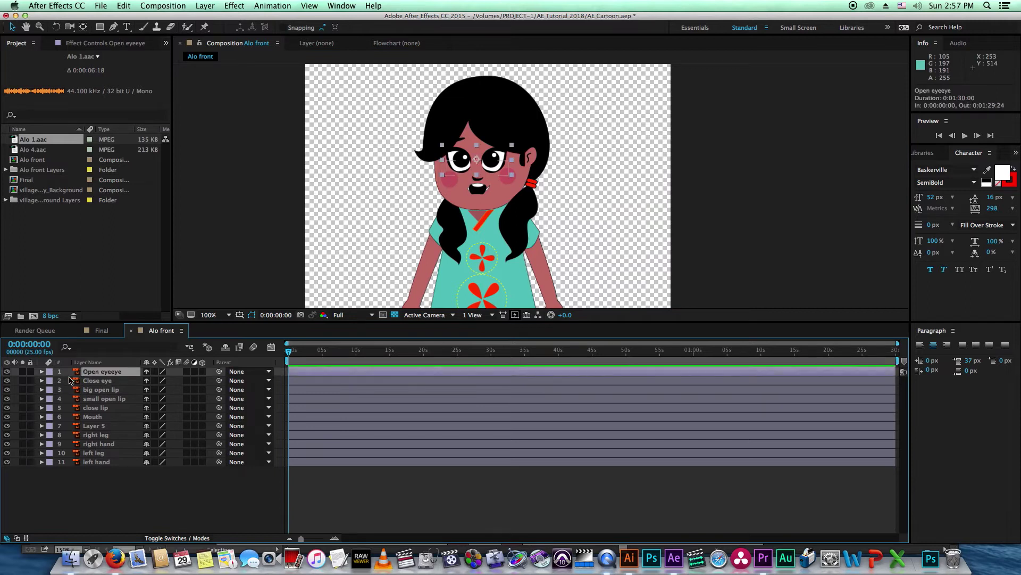
click(7, 372)
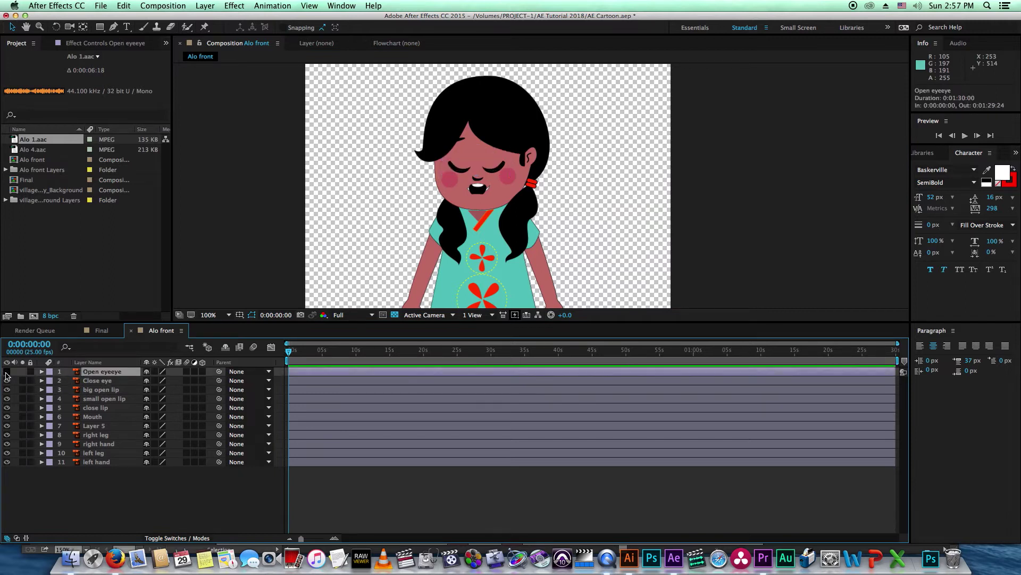
click(7, 372)
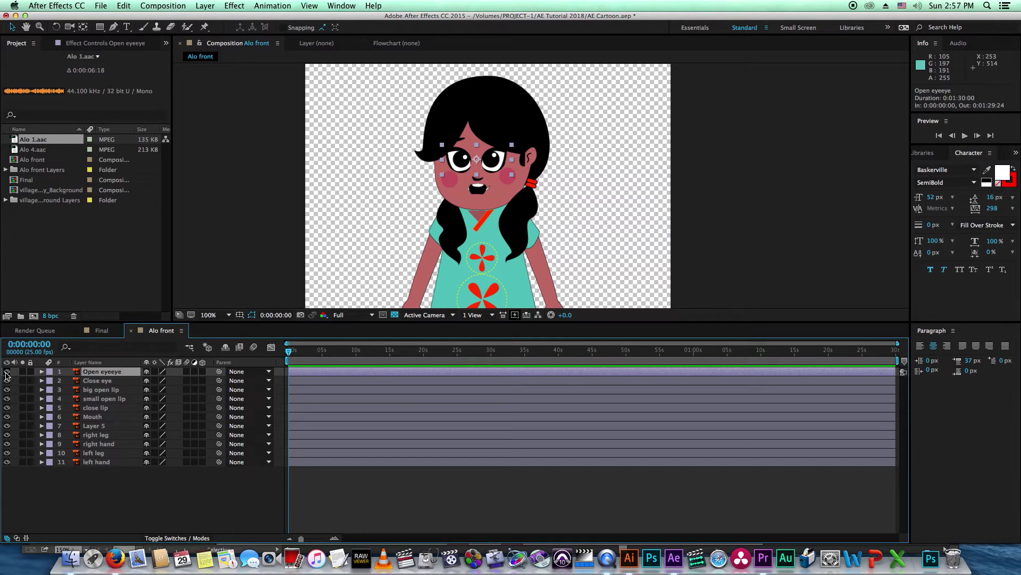
Step: Add Alo 4.aac to the Alo front timeline and display its audio waveform
mouse_move(32, 149)
mouse_down()
mouse_move(315, 499)
mouse_move(297, 481)
mouse_up()
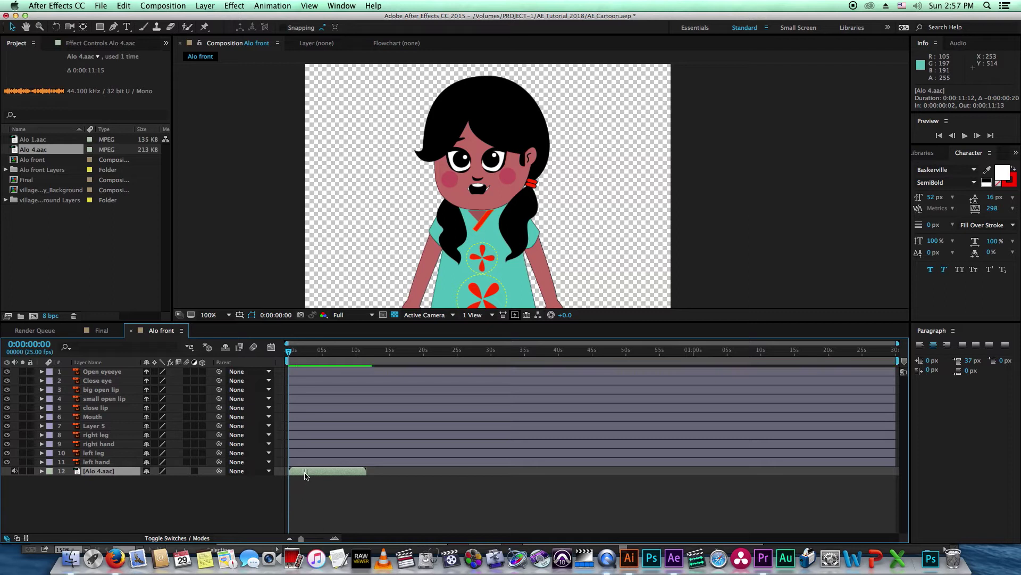
click(320, 539)
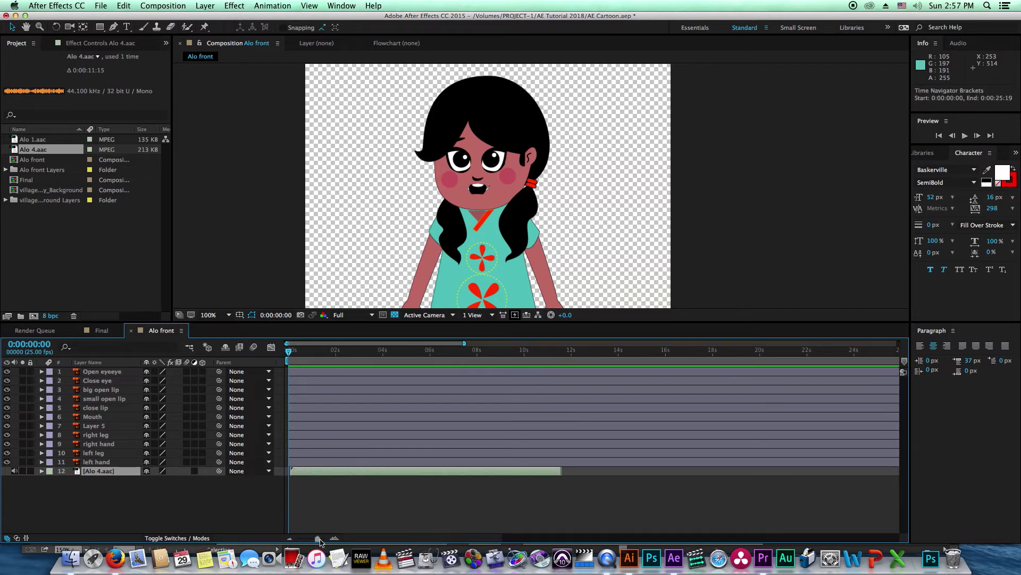
click(42, 471)
click(51, 480)
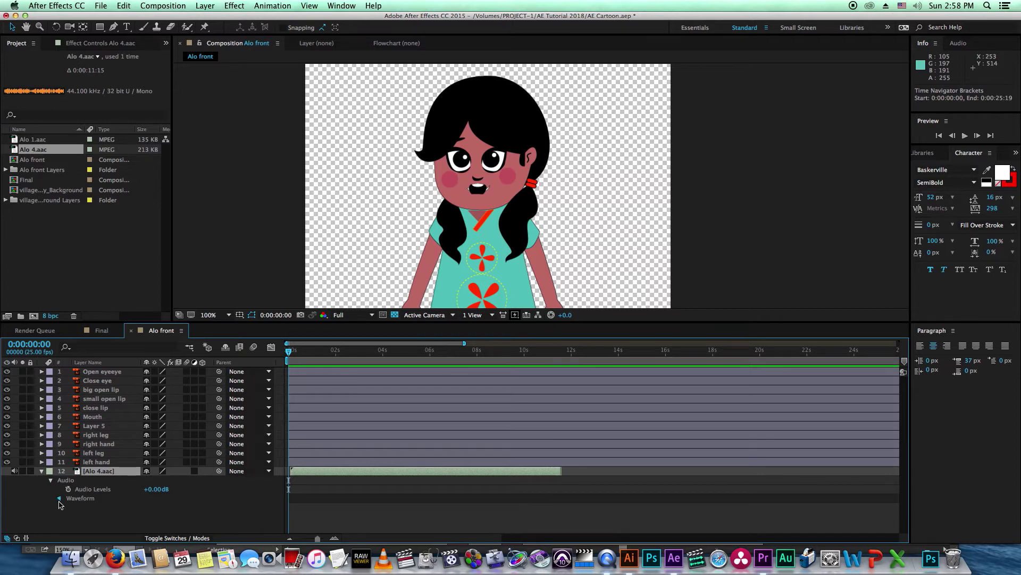
click(59, 498)
Step: Preview the dialogue around the one-second mark and scrub the audio to 0:00:01:01
click(315, 357)
key(space)
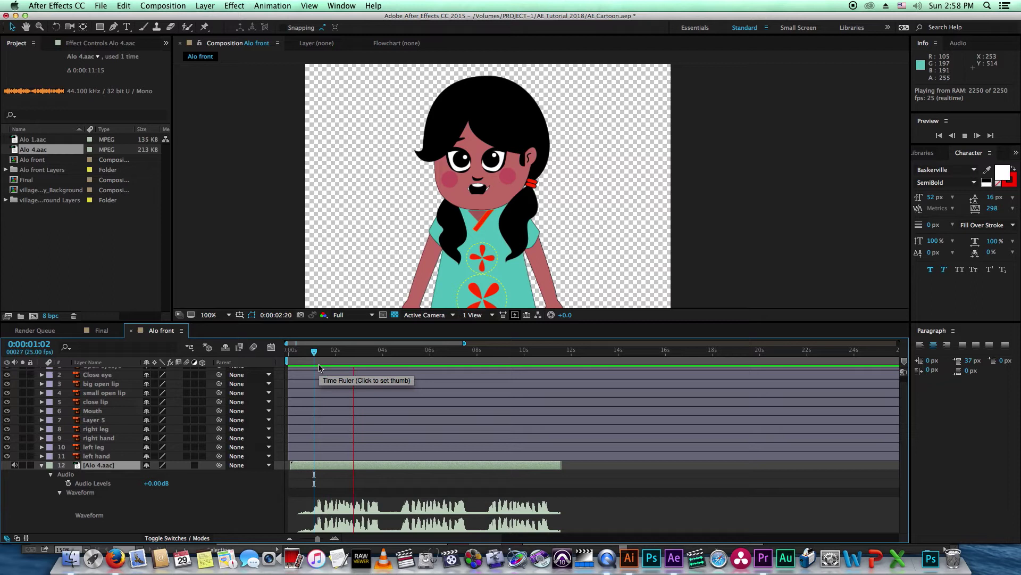
key(space)
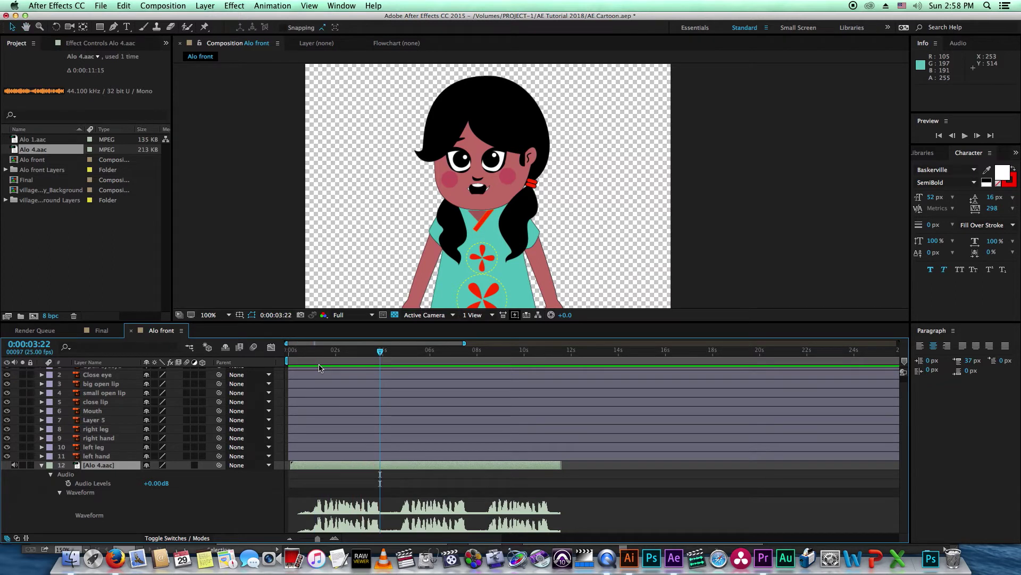
click(307, 352)
key(space)
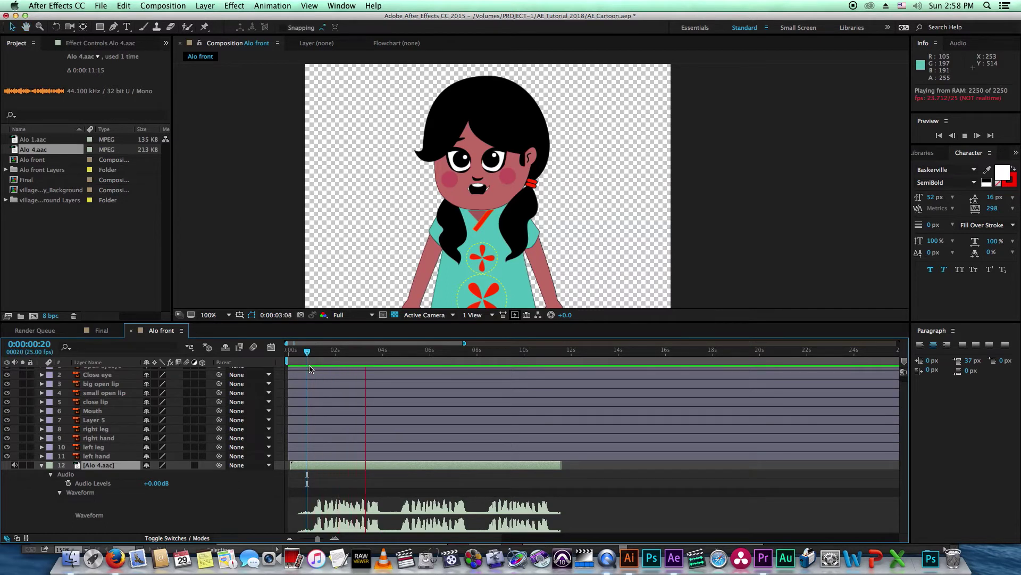
key(space)
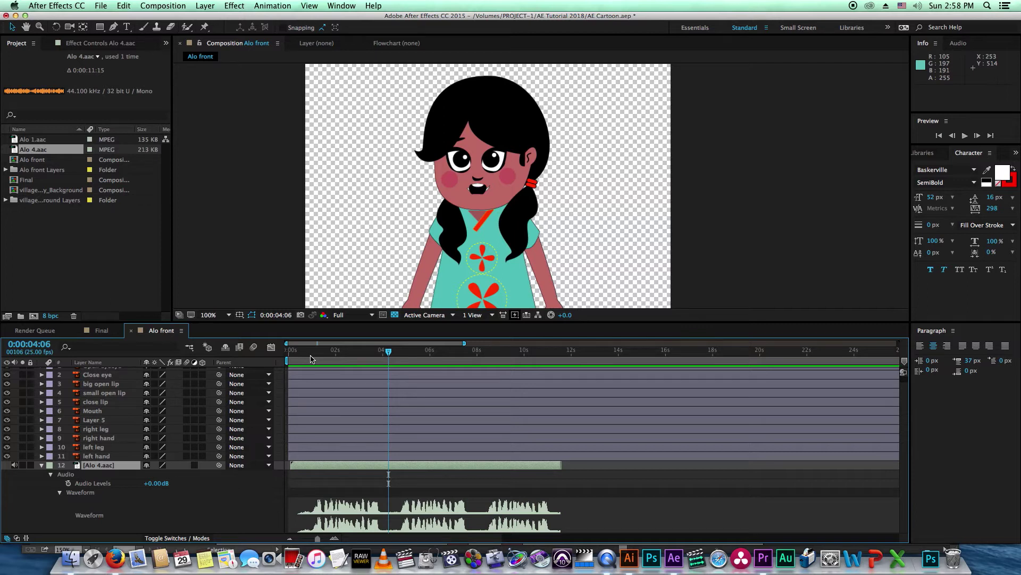
click(316, 351)
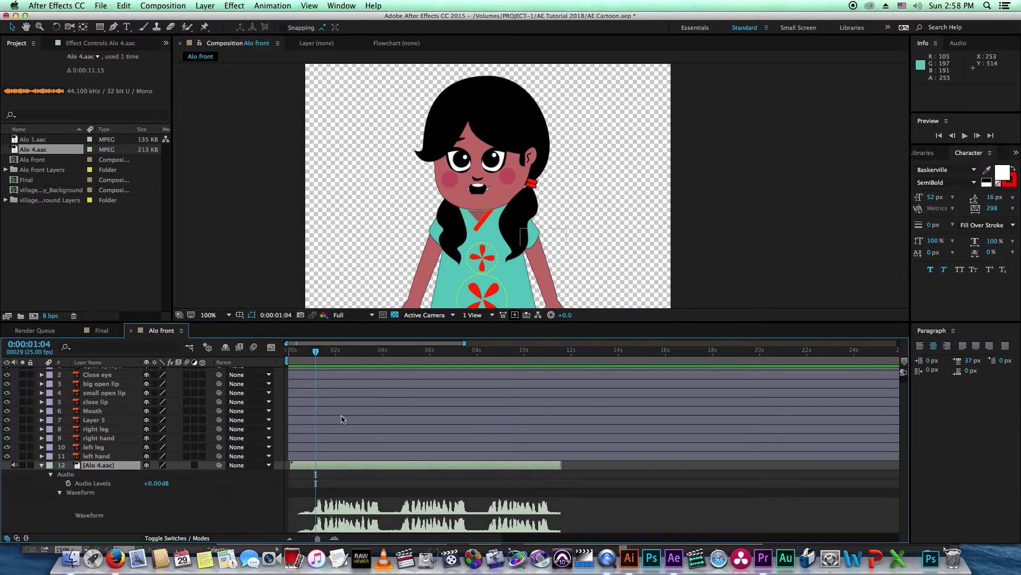
drag(318, 538, 322, 538)
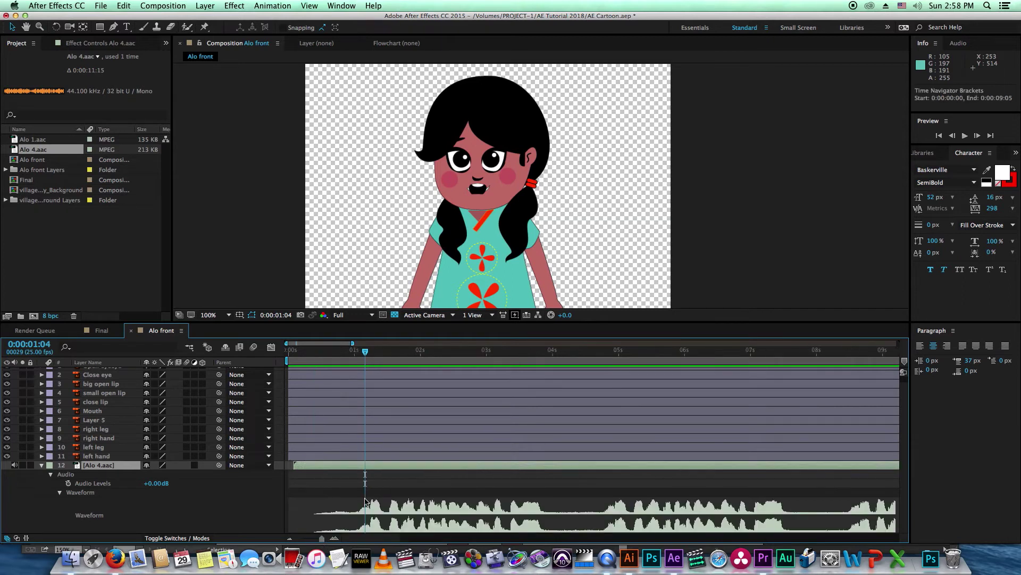
click(353, 352)
drag(352, 361, 321, 362)
Step: Reveal the Open eyeeye layer's Opacity and set a starting 100% keyframe
scroll(333, 387, up, 1)
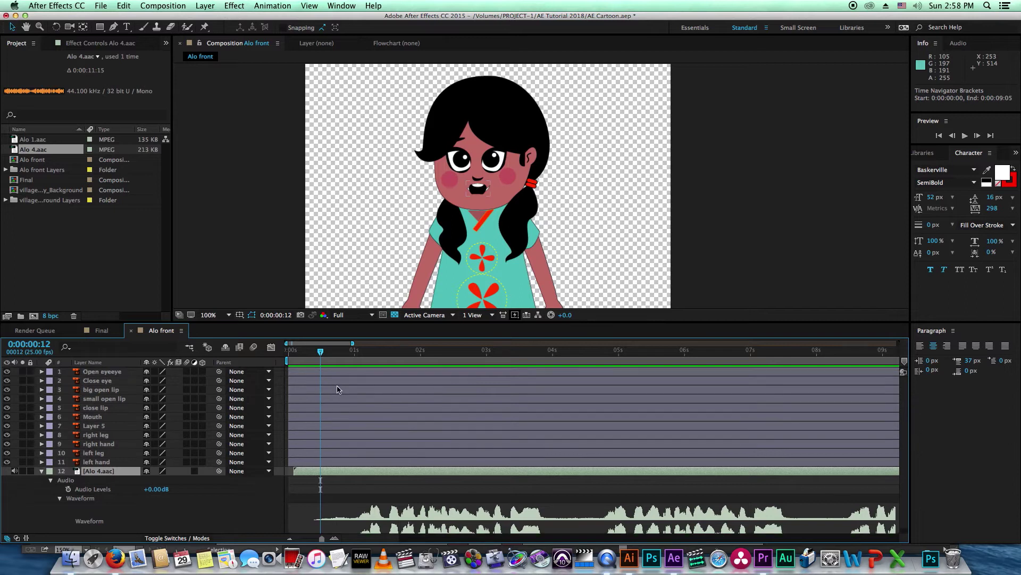
click(43, 375)
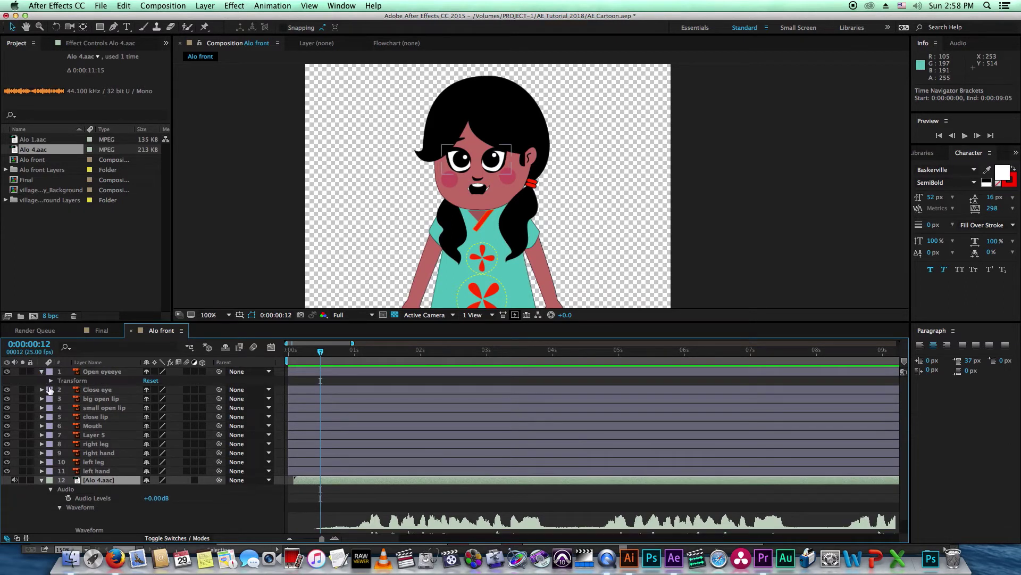
click(52, 380)
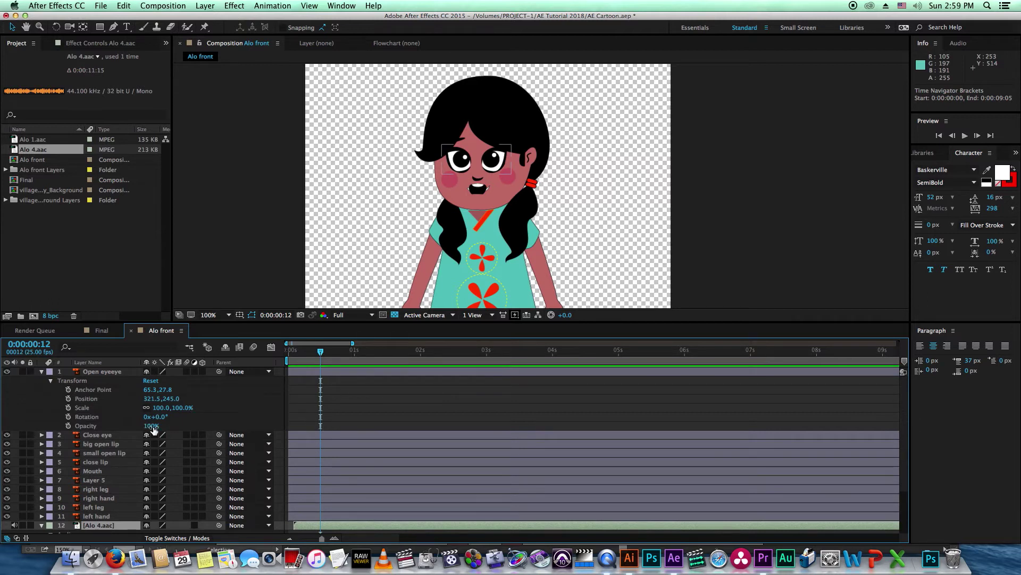
drag(146, 426, 78, 428)
key(ctrl+z)
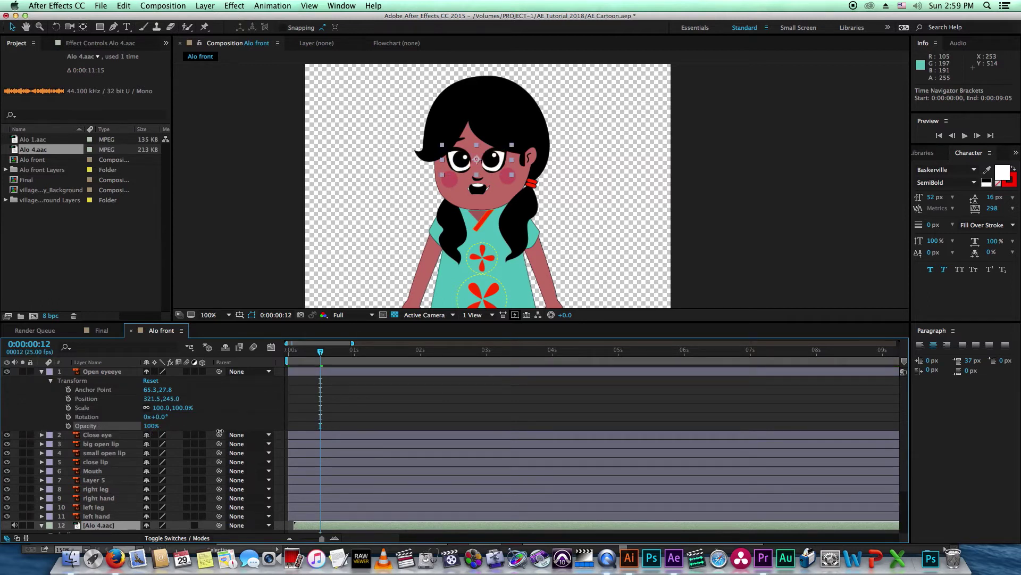
click(79, 427)
click(68, 426)
Step: Key the blink: Opacity 0% at 0:00:00:14, held at 0:00:00:17, back to 100% after
key(Page_Down)
key(Page_Down)
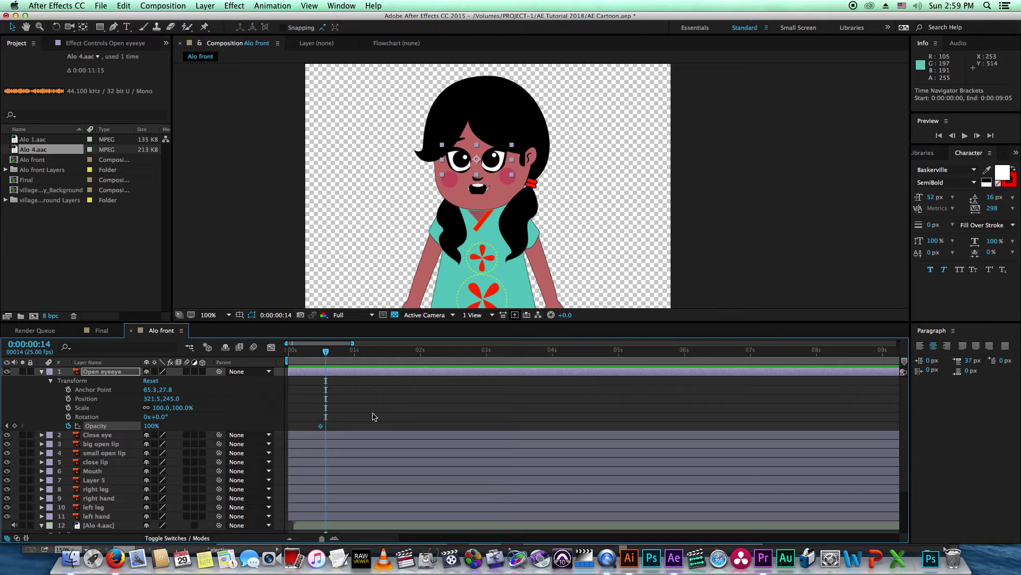
drag(151, 425, 49, 423)
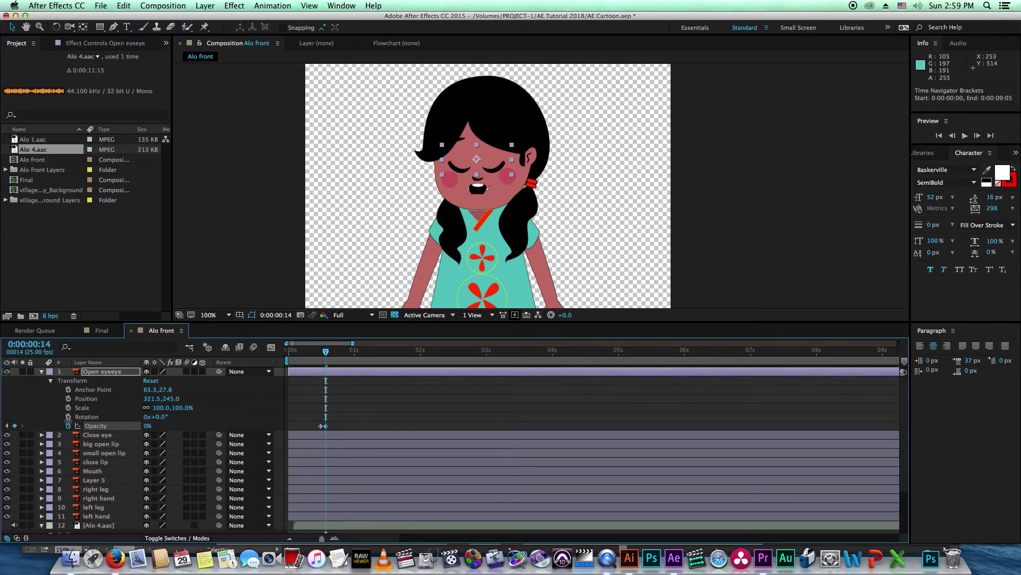
key(Page_Down)
key(Page_Down)
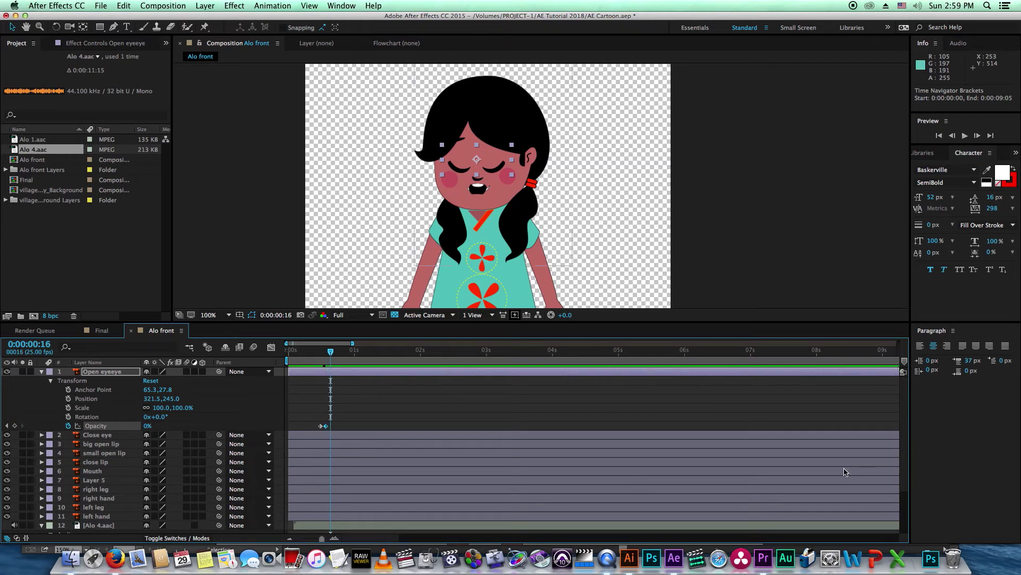
key(Page_Down)
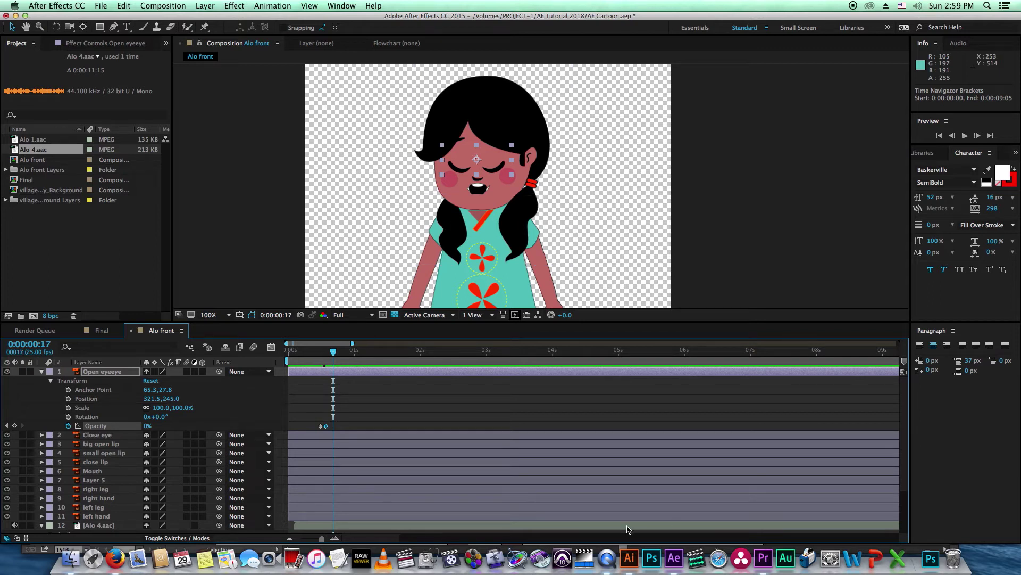
drag(369, 412, 328, 432)
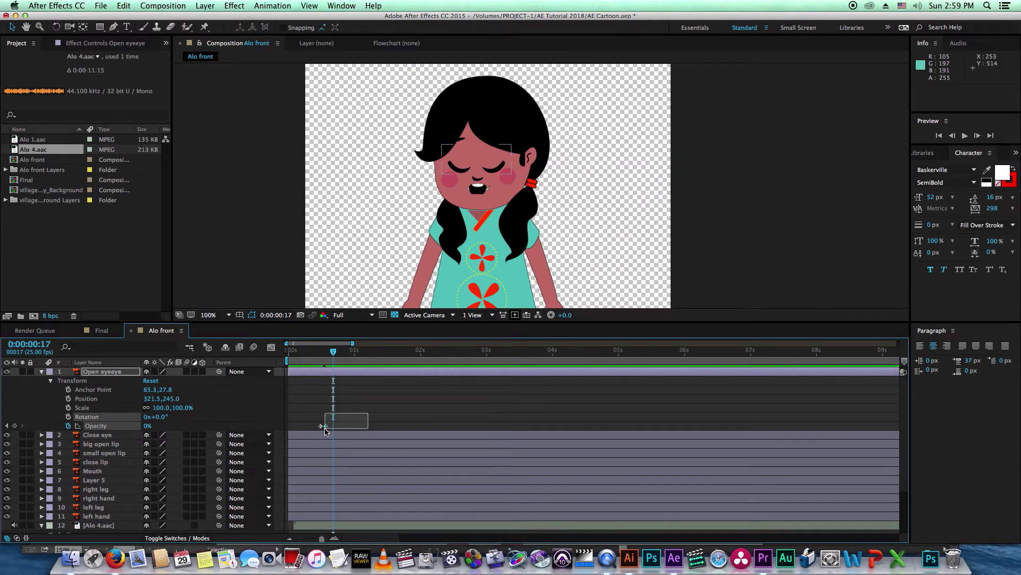
key(super+v)
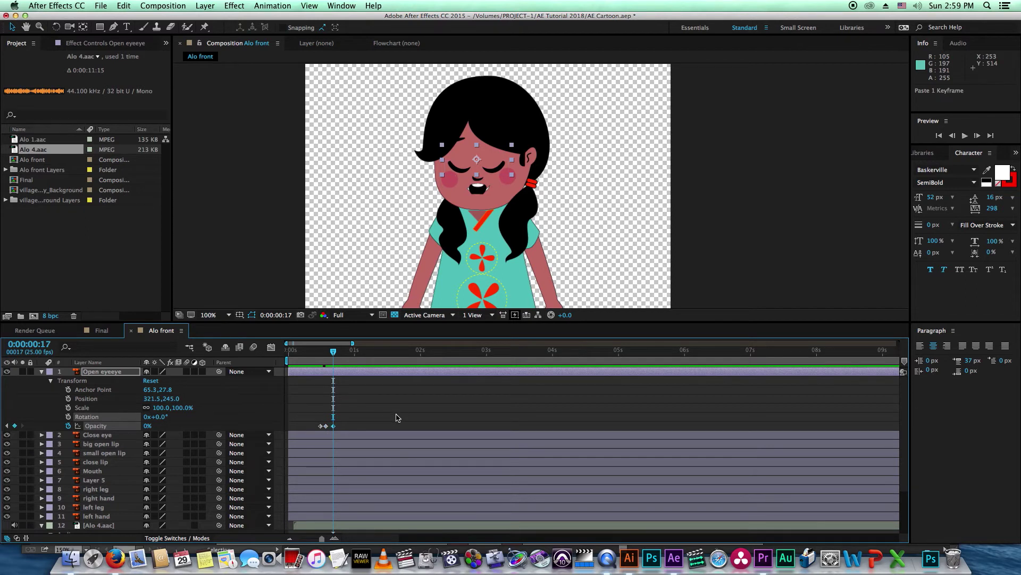
key(Page_Down)
key(Page_Down)
click(147, 426)
text(100)
key(Return)
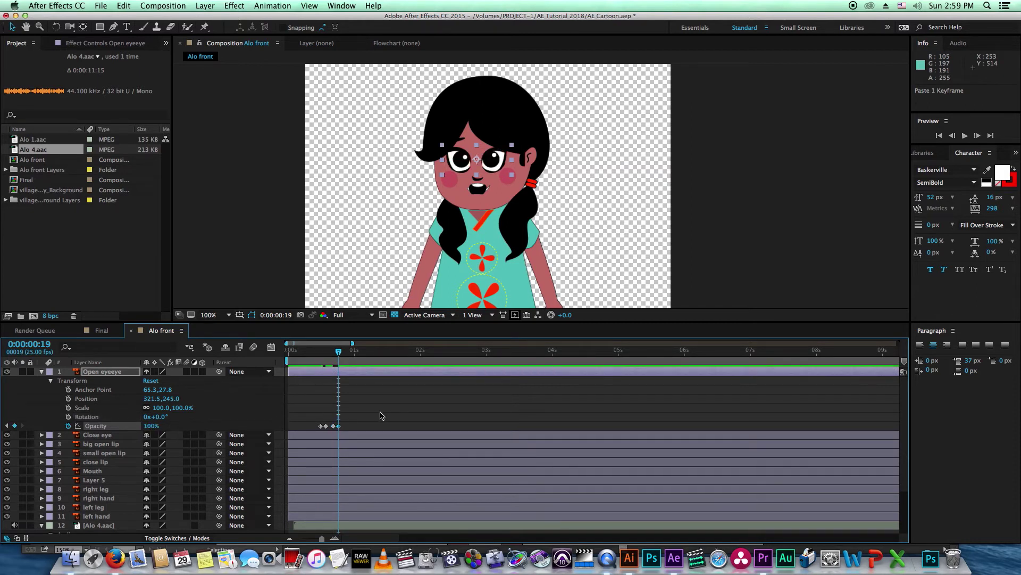
Step: Preview the blink and return the current time to 0:00:00:20
click(381, 413)
click(317, 355)
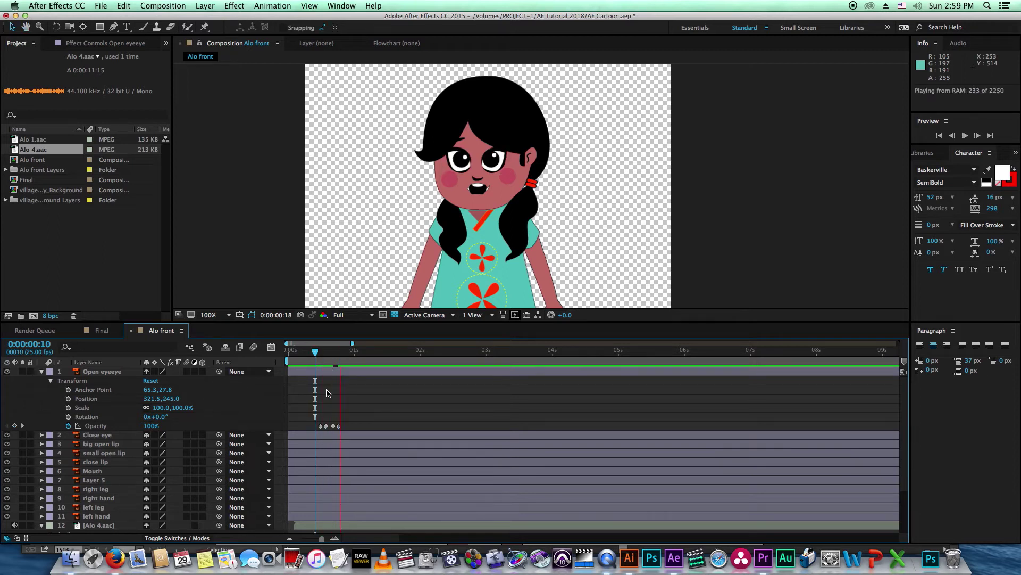
key(space)
mouse_move(346, 418)
mouse_down()
mouse_move(330, 434)
mouse_move(337, 429)
mouse_up()
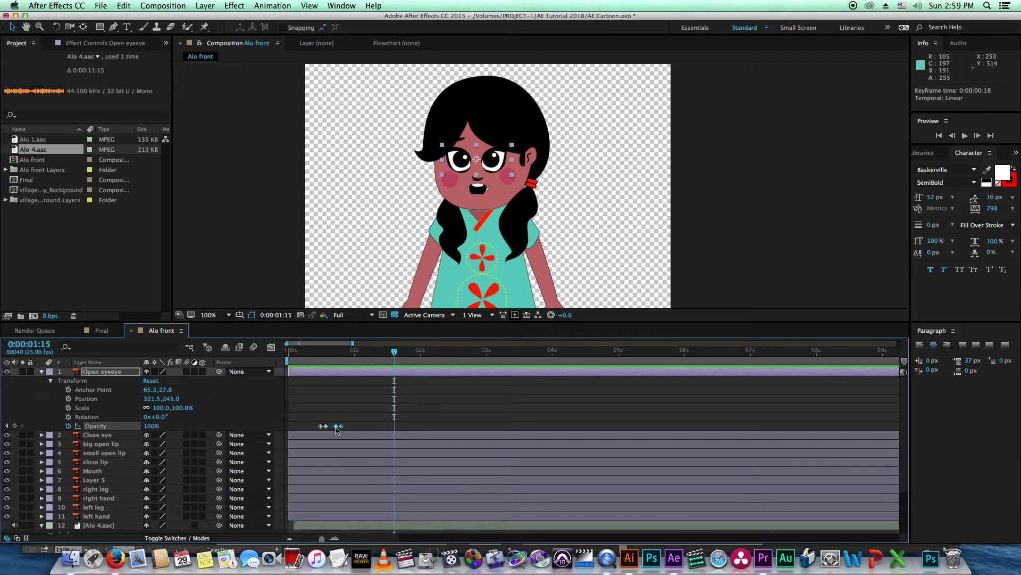
click(346, 394)
key(space)
key(space)
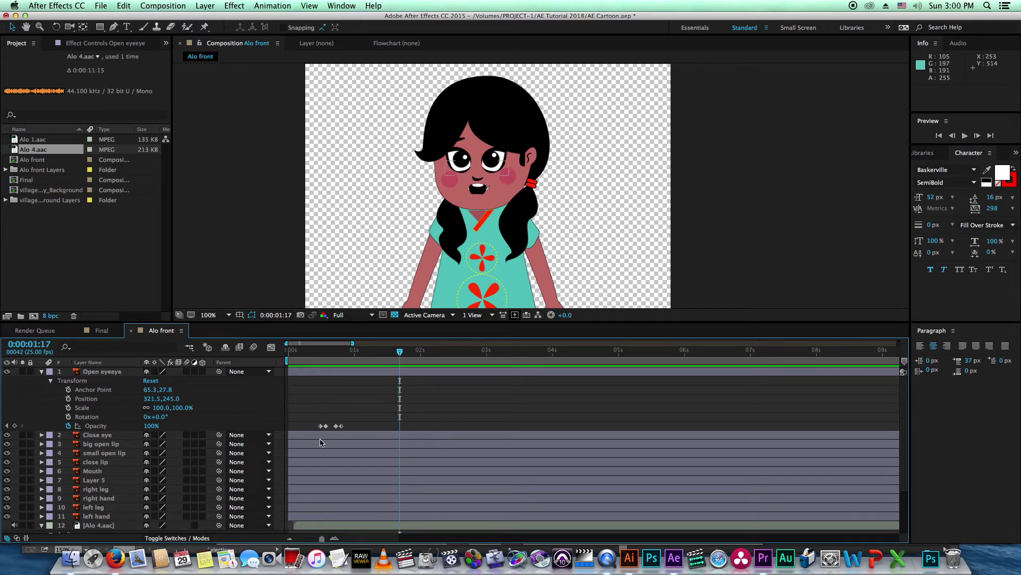
click(322, 360)
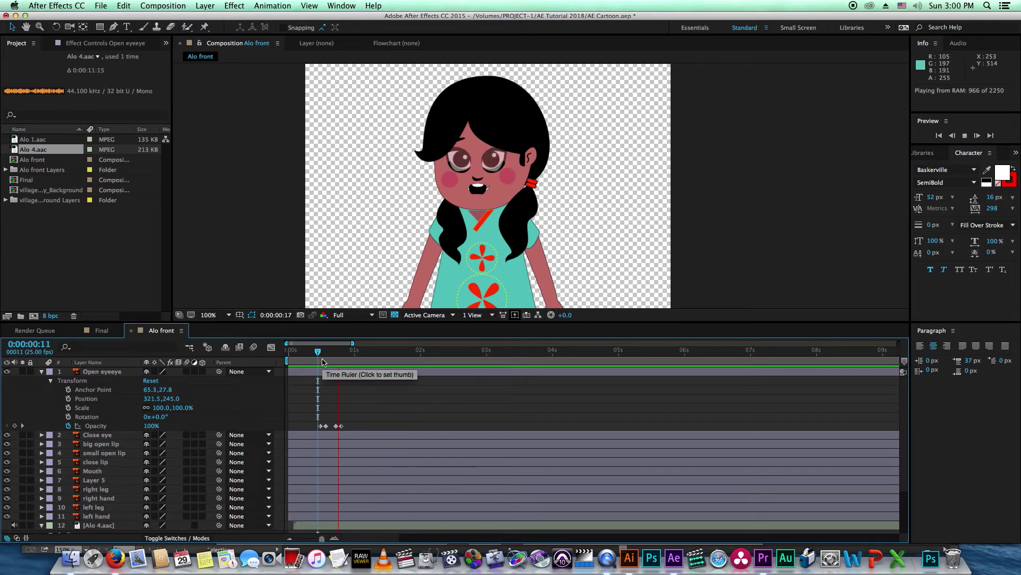
key(space)
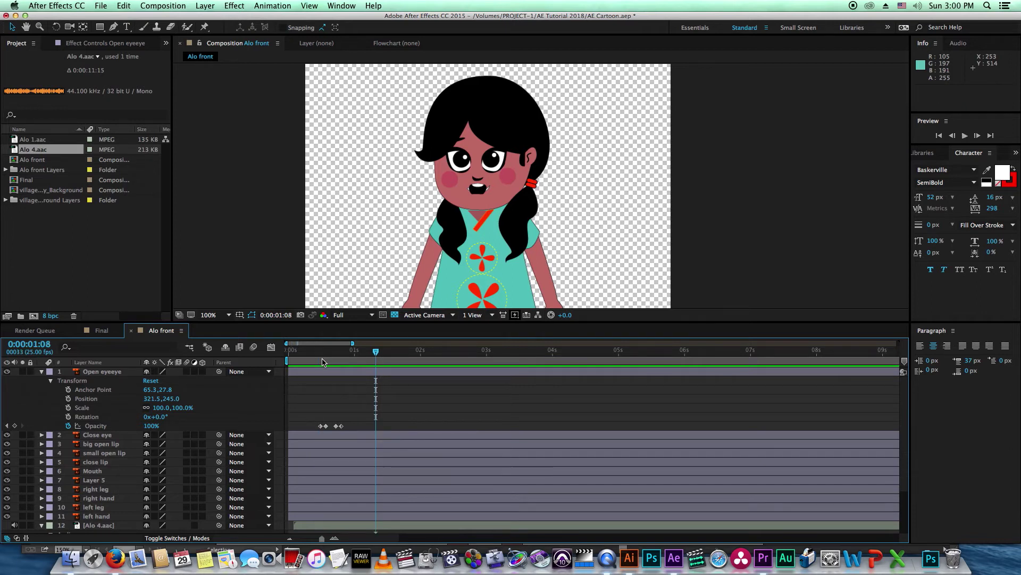
click(342, 357)
click(371, 438)
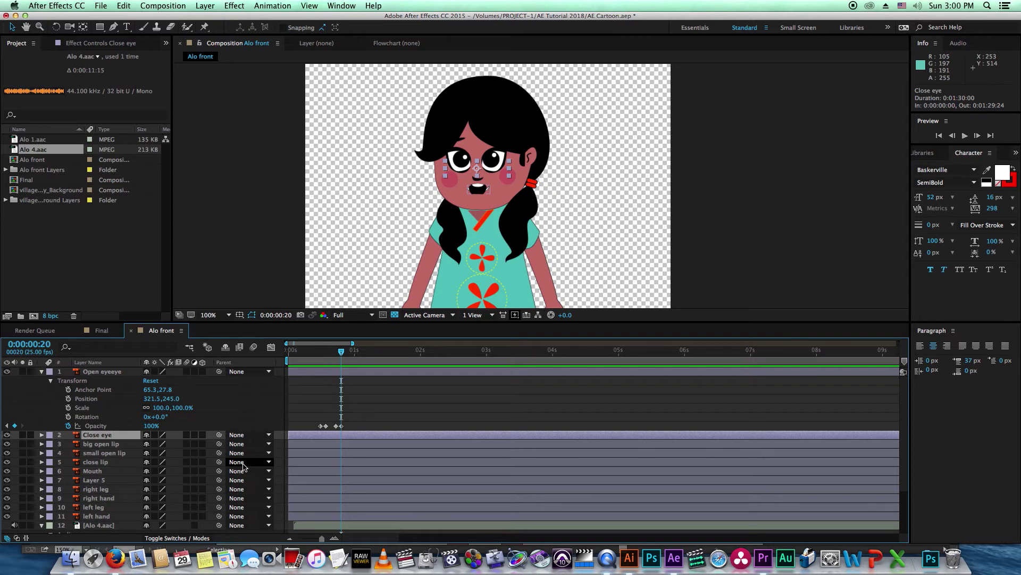
click(367, 372)
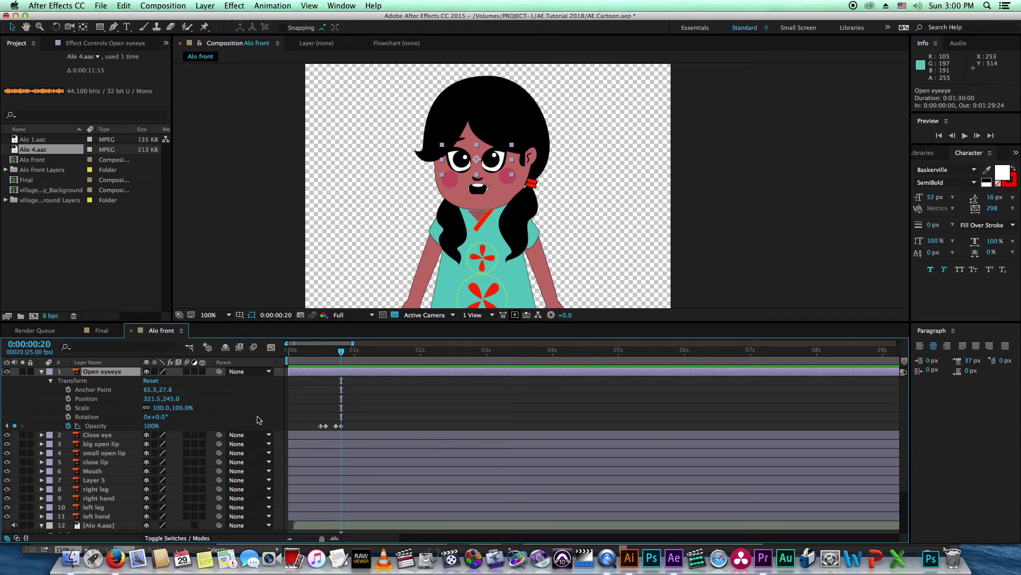
Step: Turn off the big open lip and small open lip layers, nudging big open lip one frame later
scroll(106, 442, down, 3)
click(103, 413)
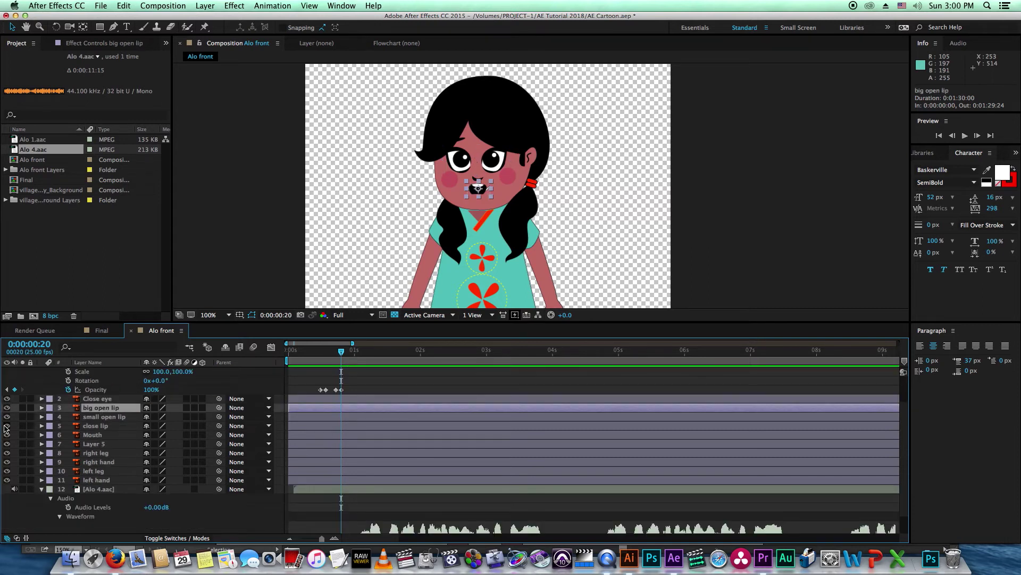
click(7, 408)
drag(311, 409, 314, 409)
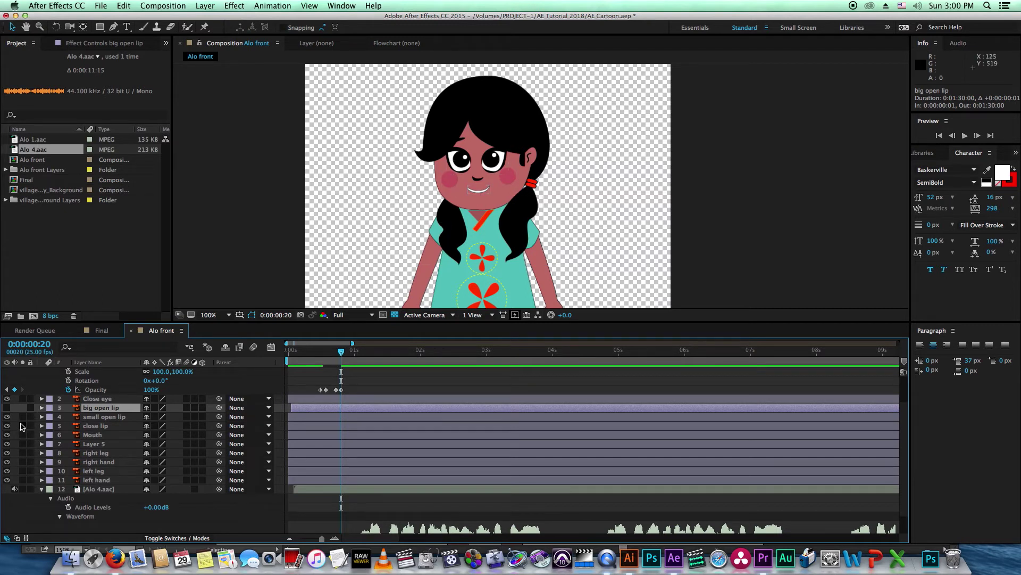
click(7, 418)
key(F2)
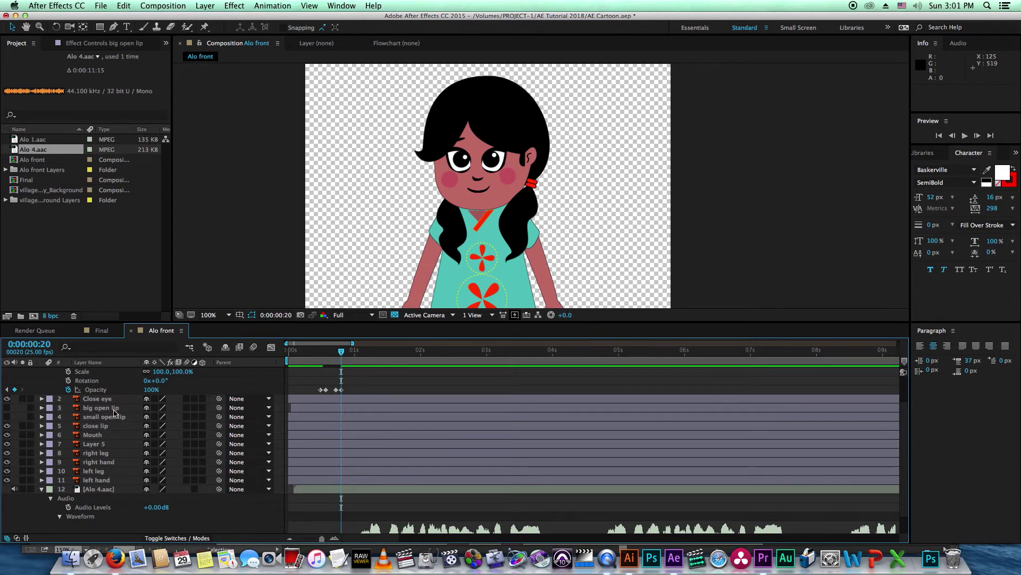
Step: Expand the Transform properties of the close lip, small open lip and big open lip layers
click(114, 408)
click(117, 418)
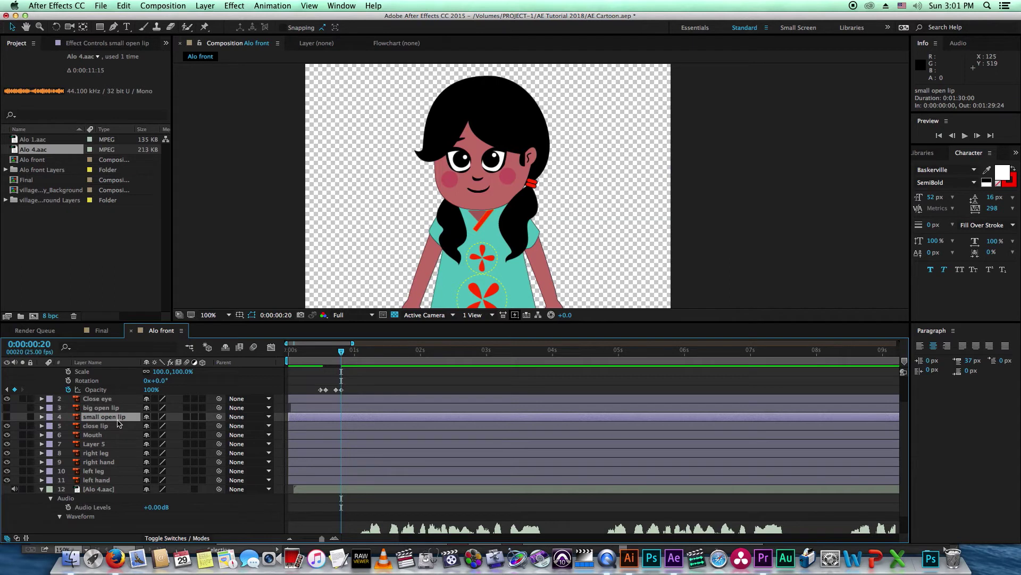
click(98, 426)
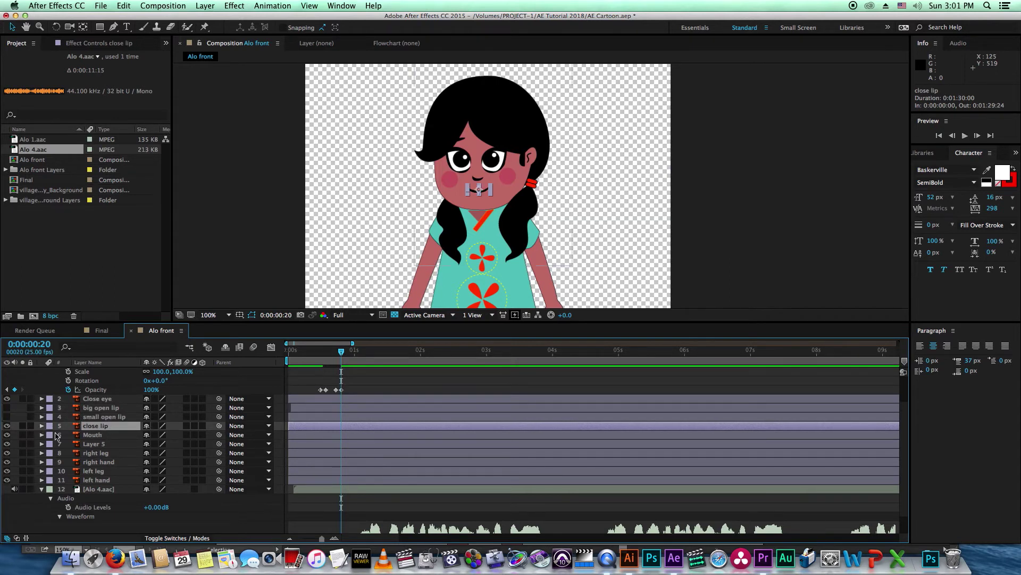
click(41, 426)
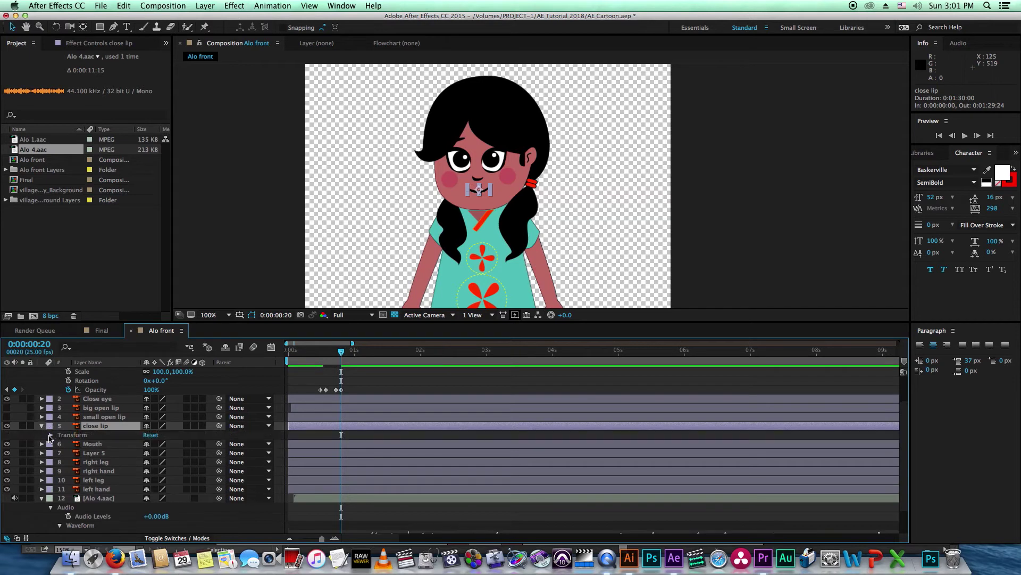
click(50, 435)
click(42, 417)
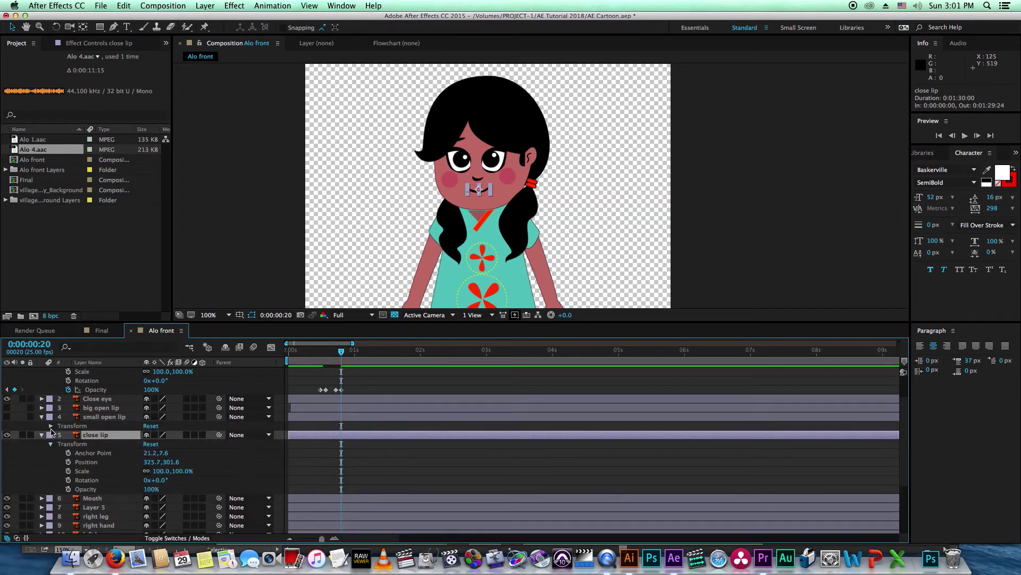
click(51, 425)
click(41, 409)
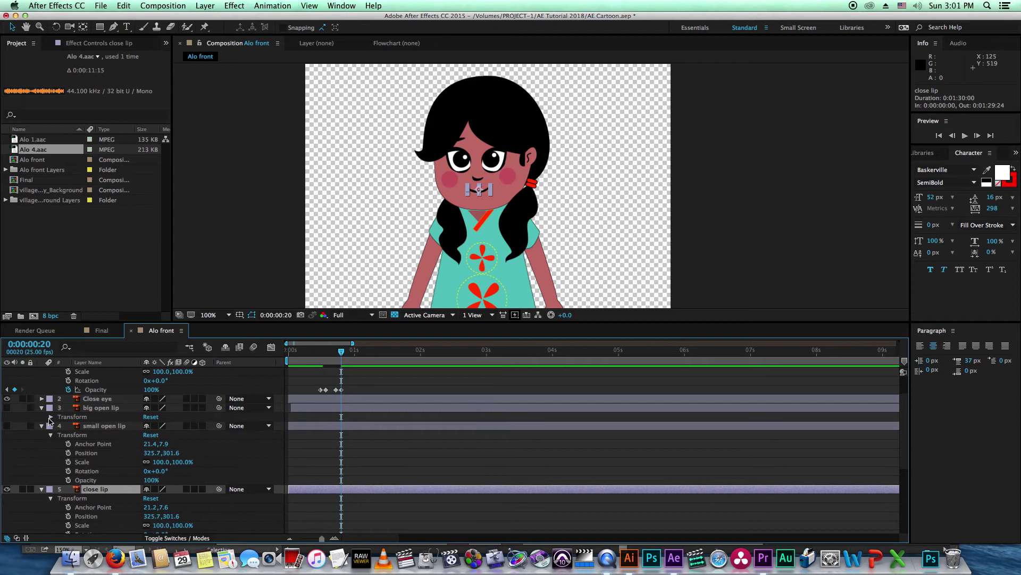
click(50, 417)
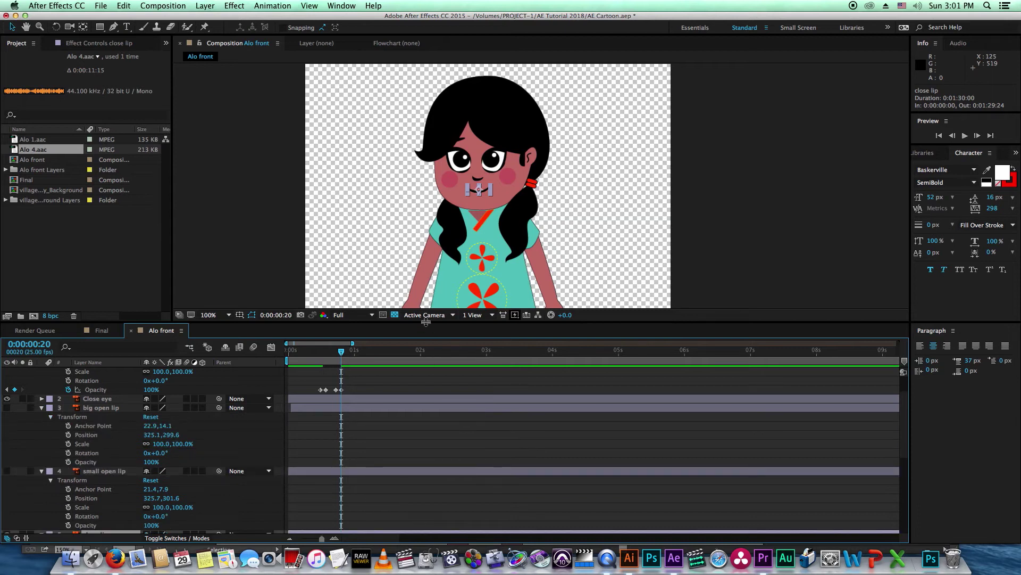
Step: Enlarge the timeline panel and pan the viewer to show Alo's whole head
drag(430, 321, 430, 258)
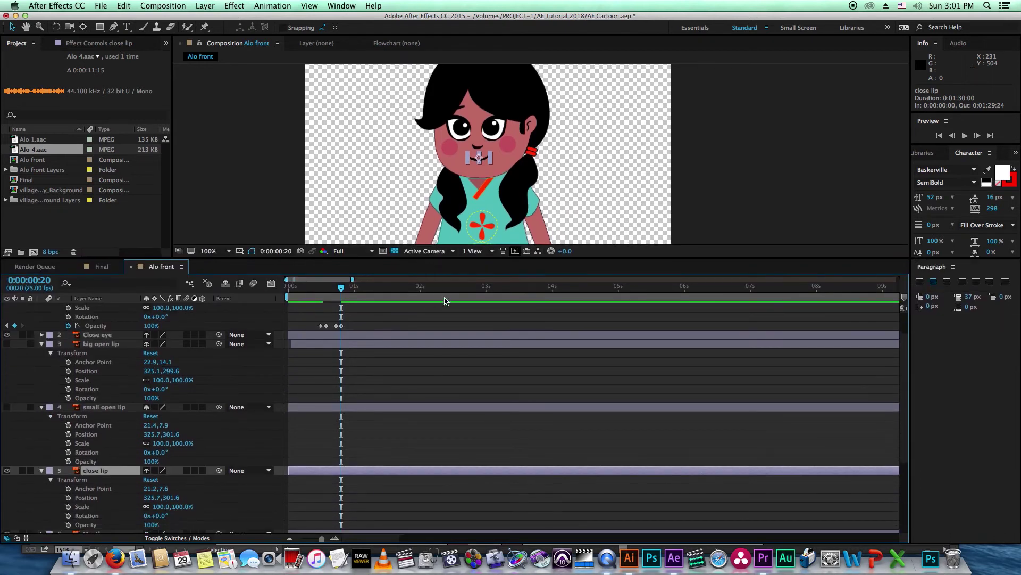
drag(599, 135, 605, 163)
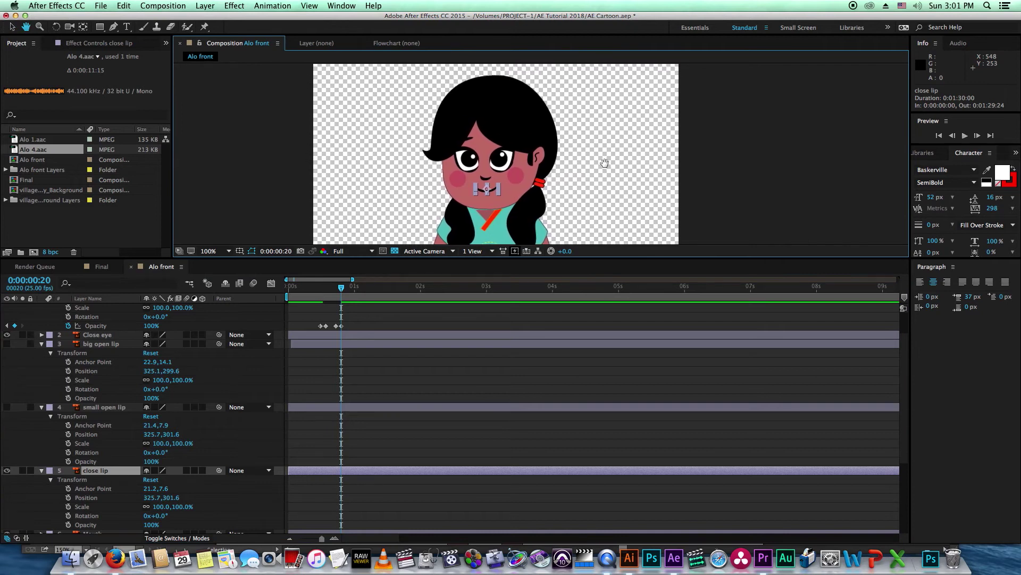
click(413, 377)
scroll(400, 384, down, 1)
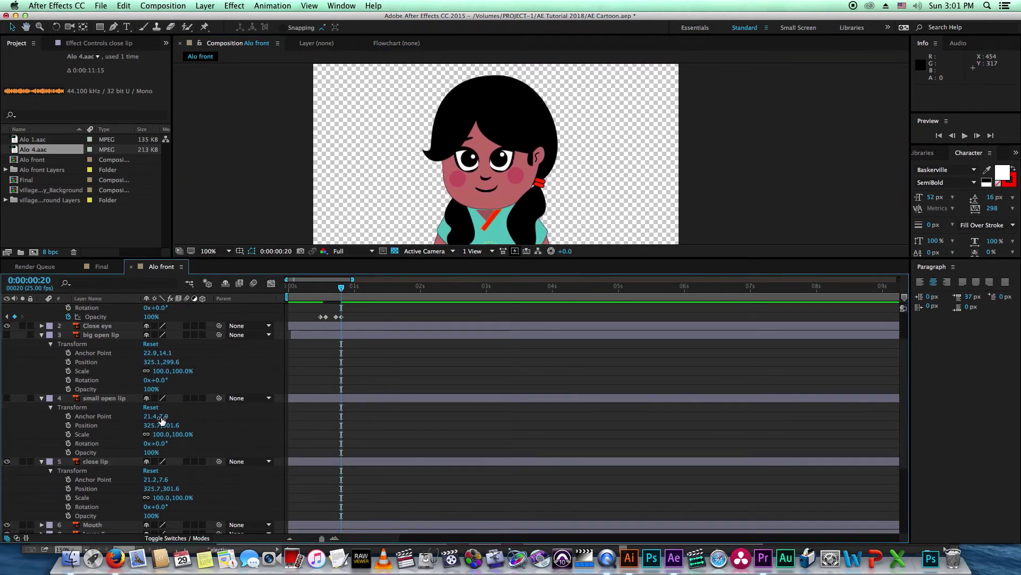
Step: Leave both the small open lip and big open lip layers hidden
click(373, 400)
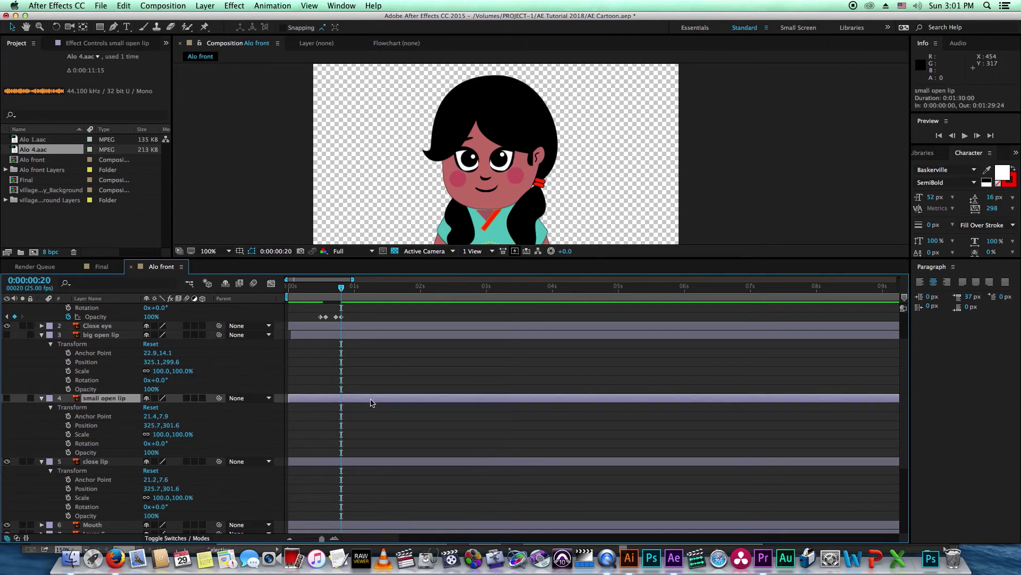
click(369, 462)
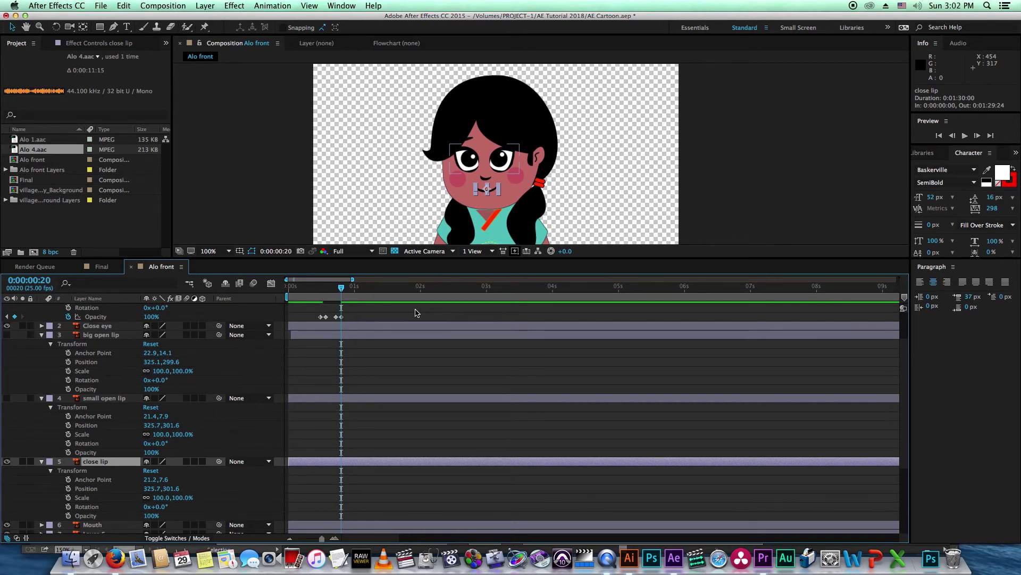
click(424, 377)
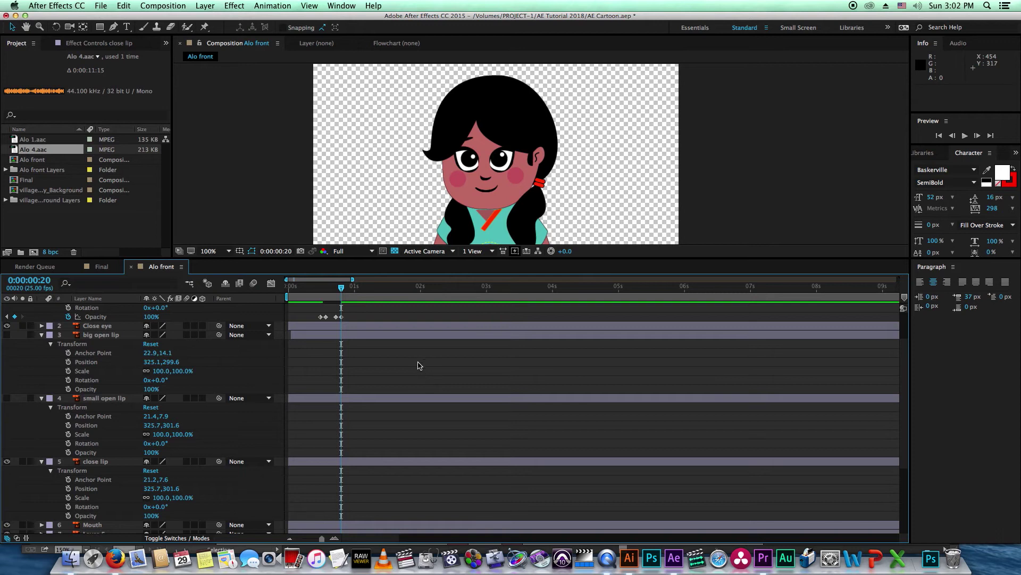
click(6, 398)
click(7, 335)
click(6, 398)
Step: Play forward and place the current time at 0:00:01:01, where speech begins
scroll(440, 426, down, 5)
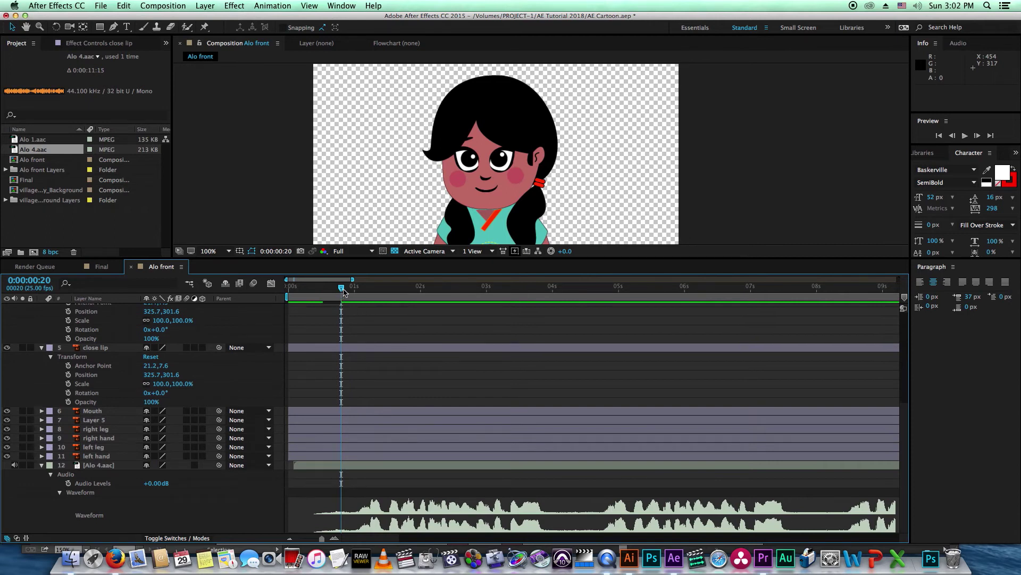
key(space)
mouse_move(360, 320)
mouse_down()
mouse_move(399, 320)
mouse_move(357, 296)
mouse_up()
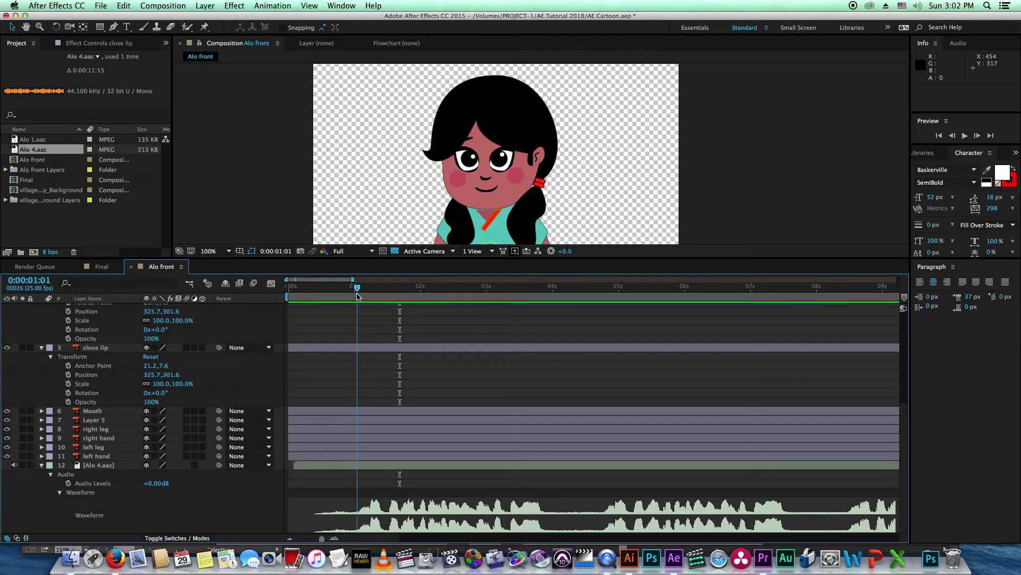
key(super+z)
scroll(394, 376, down, 1)
scroll(349, 361, up, 1)
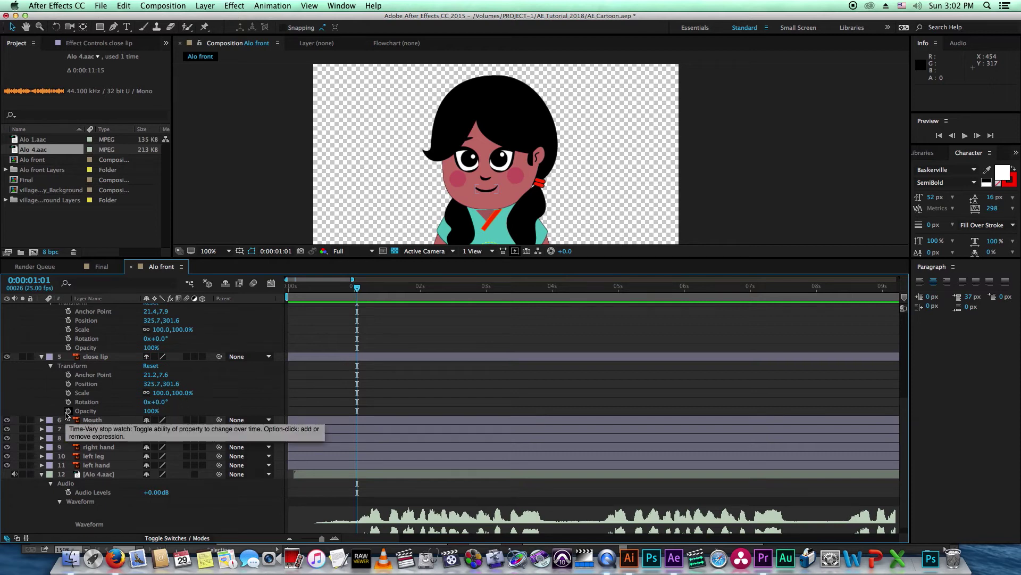
Step: Keyframe close lip Opacity fading from 100% at 0:00:01:01 to 0% at 0:00:01:03
click(68, 412)
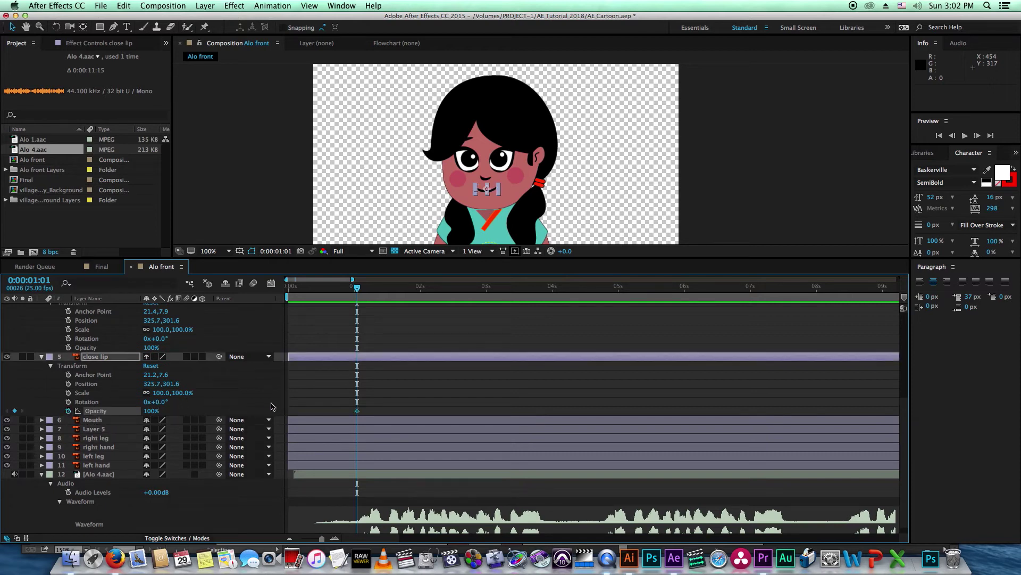
scroll(324, 412, up, 2)
scroll(324, 412, up, 2)
scroll(324, 411, up, 1)
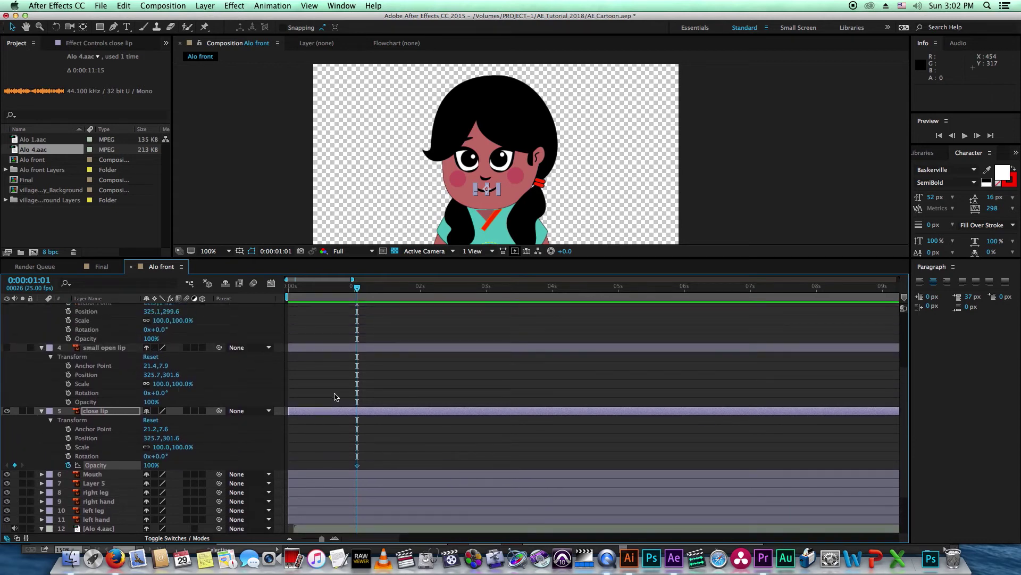
key(Page_Down)
key(Page_Down)
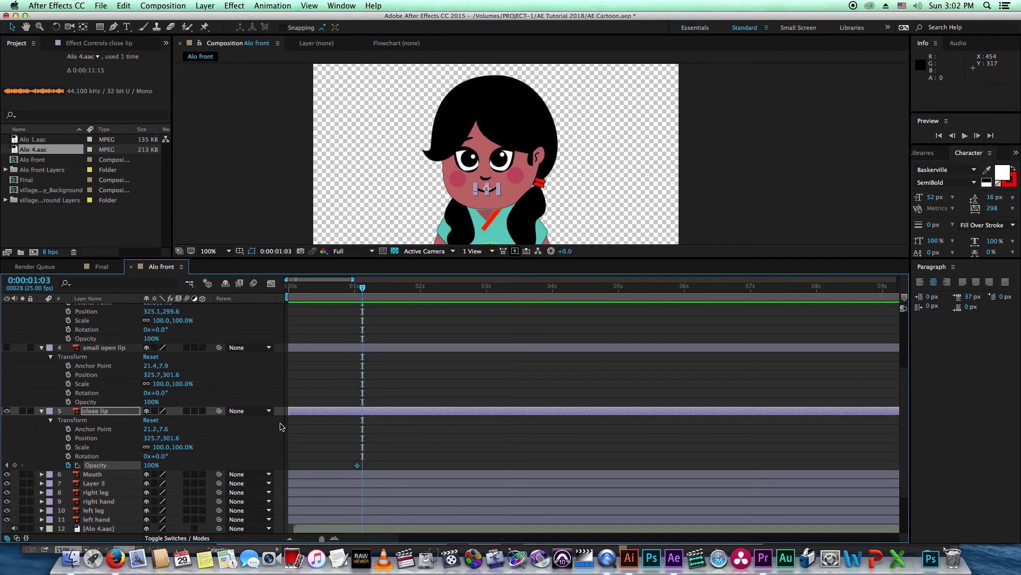
drag(150, 465, 58, 464)
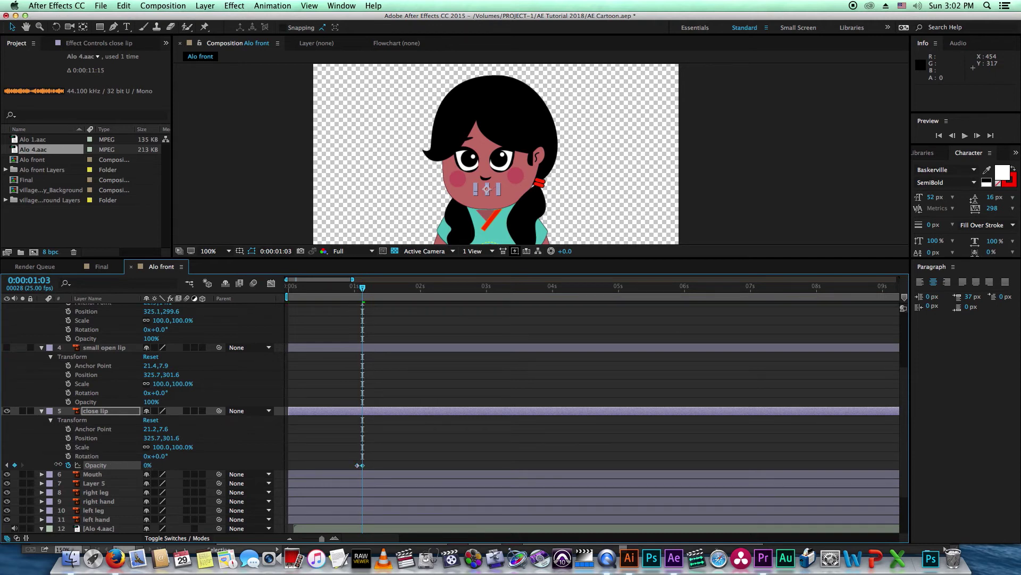
Step: Preview the lip fade, then turn on small open lip at 0% Opacity
key(space)
key(space)
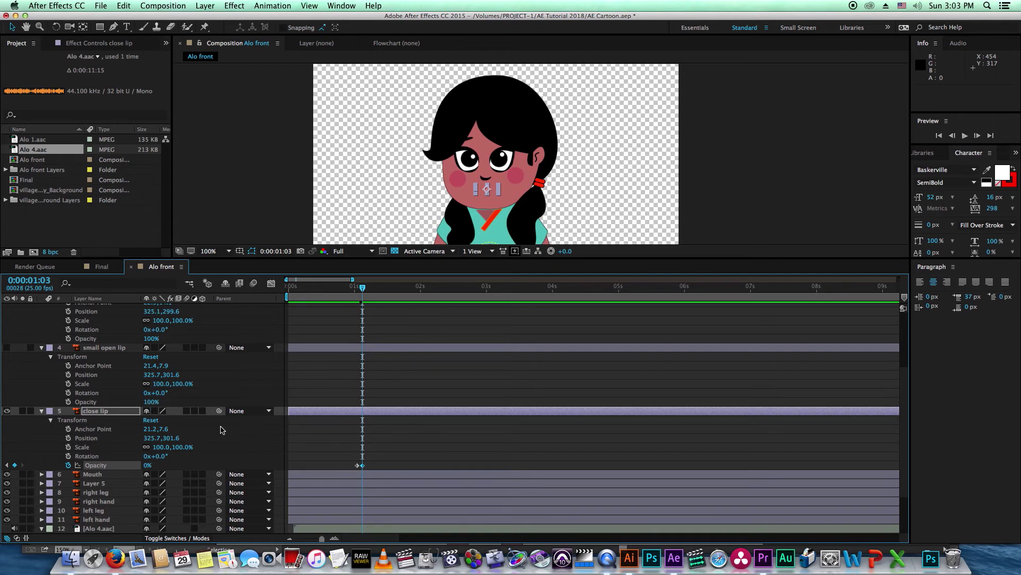
key(Page_Up)
key(Page_Up)
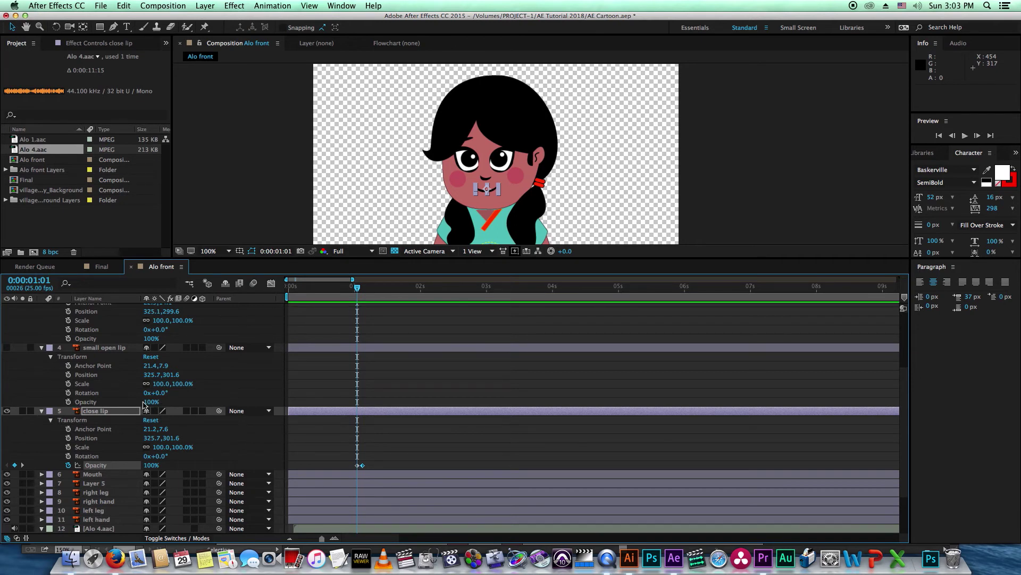
click(8, 348)
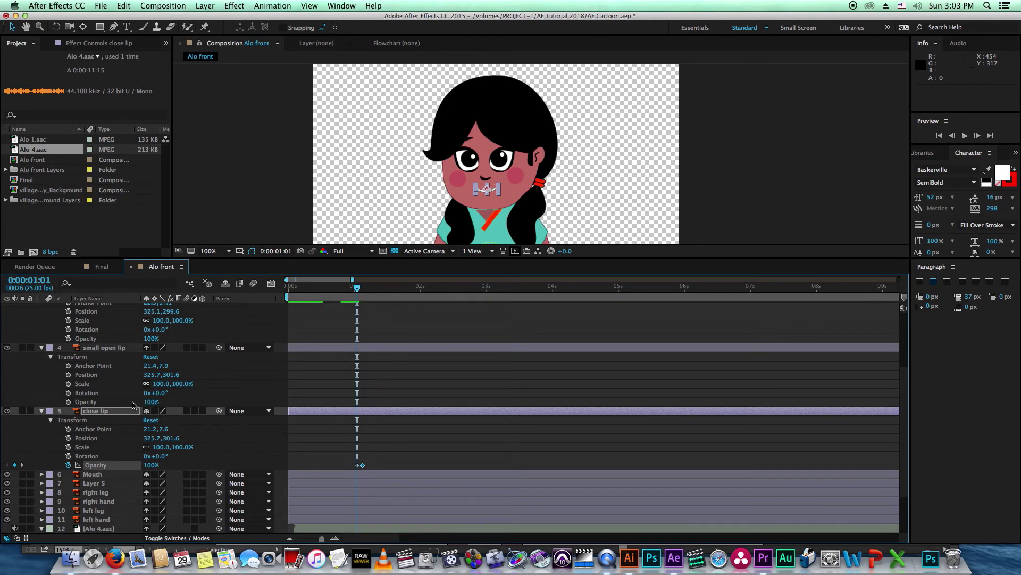
drag(151, 401, 67, 404)
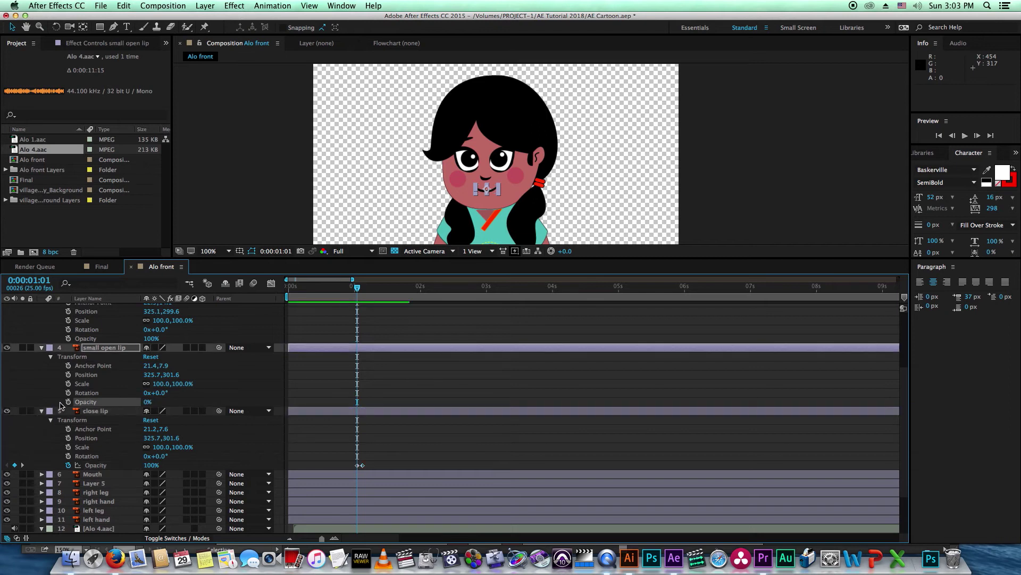
Step: Key small open lip Opacity from 0% up to 100% two frames later
click(67, 402)
key(Page_Down)
key(Page_Down)
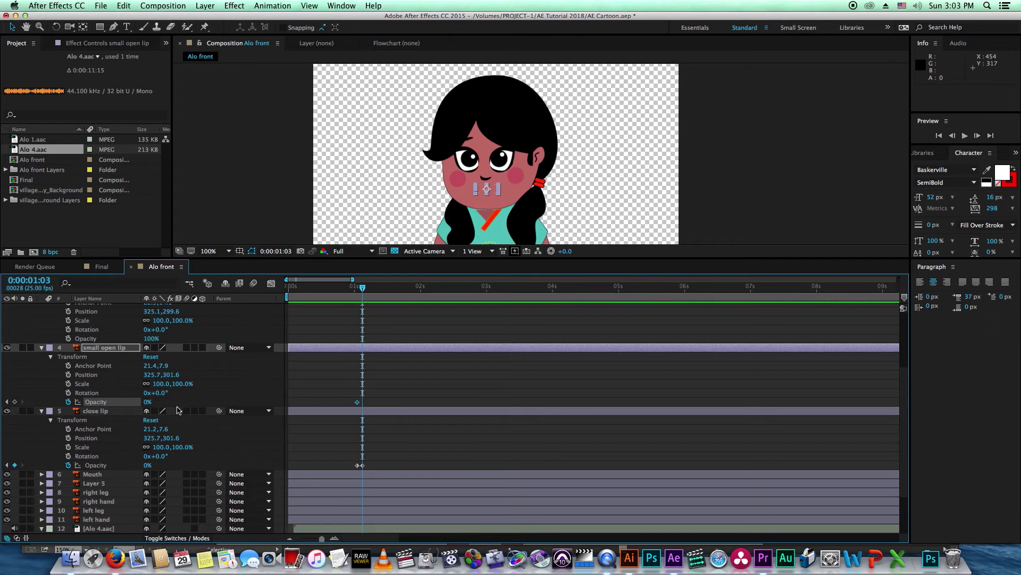
drag(148, 403, 215, 402)
click(406, 381)
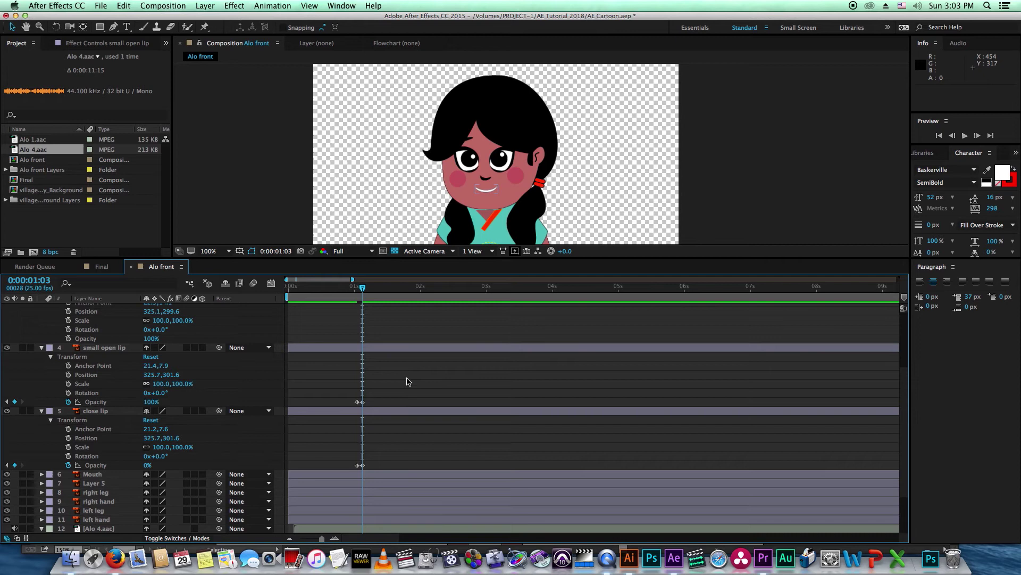
Step: Hold small open lip at 100% with a pasted keyframe at 0:00:01:05, then fade it to 1% at 0:00:01:07
key(Page_Down)
key(Page_Down)
drag(376, 392, 364, 404)
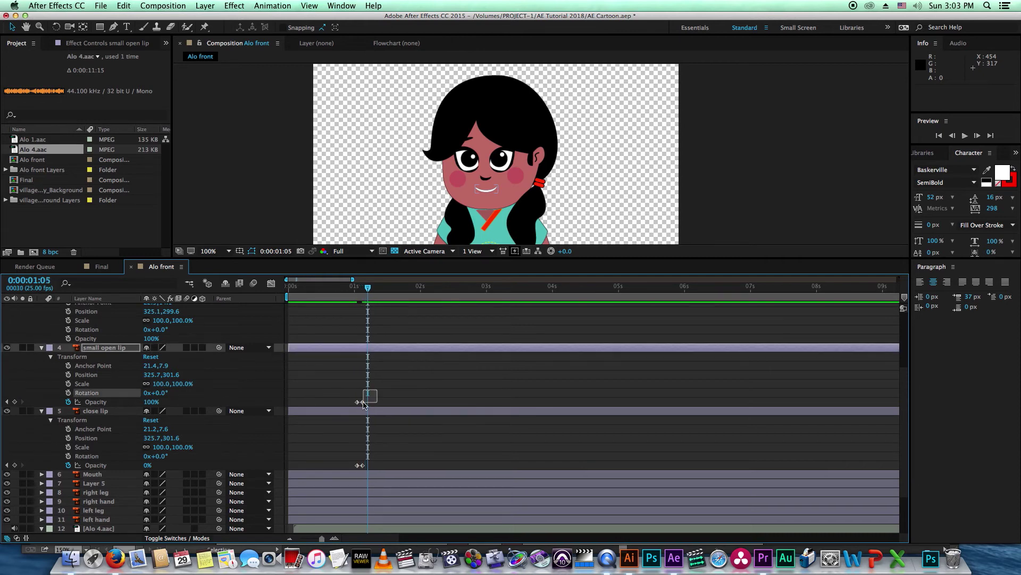
key(ctrl+c)
key(ctrl+v)
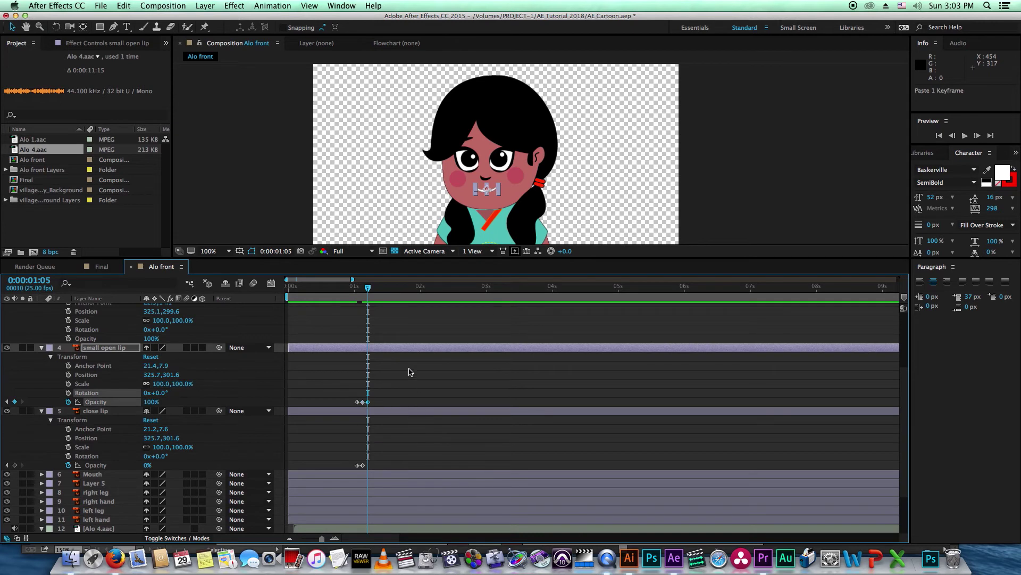
key(Page_Down)
key(Page_Down)
drag(151, 402, 42, 401)
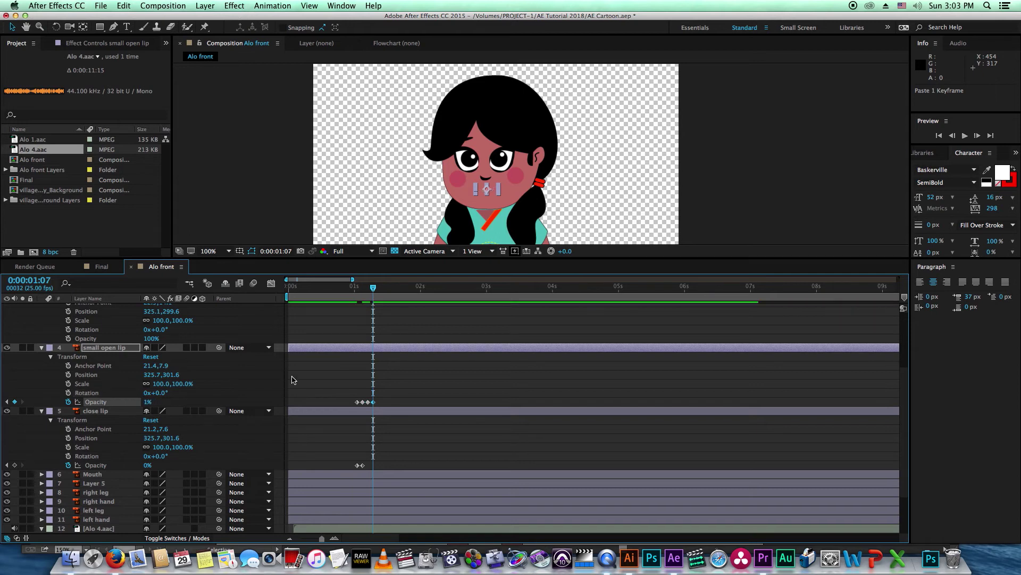
key(Page_Up)
key(Page_Up)
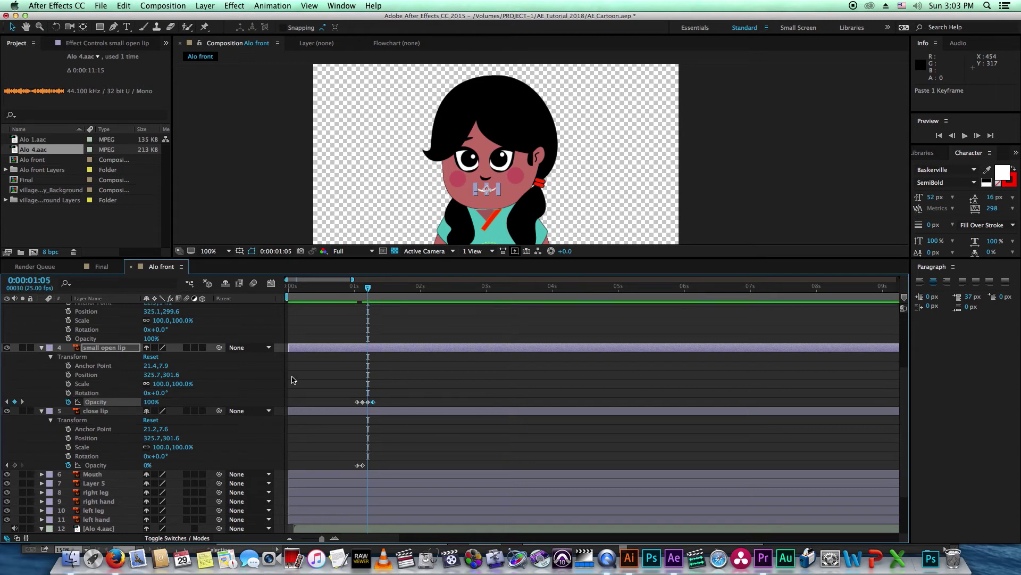
scroll(393, 382, up, 3)
scroll(392, 382, up, 3)
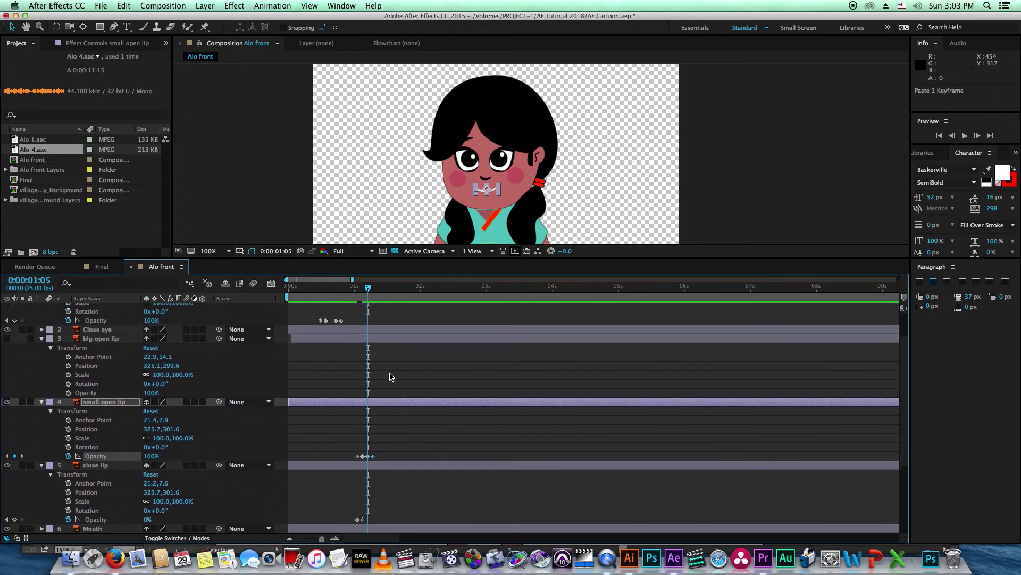
Step: Turn on big open lip and keyframe its Opacity at 0% at 0:00:01:05
click(6, 339)
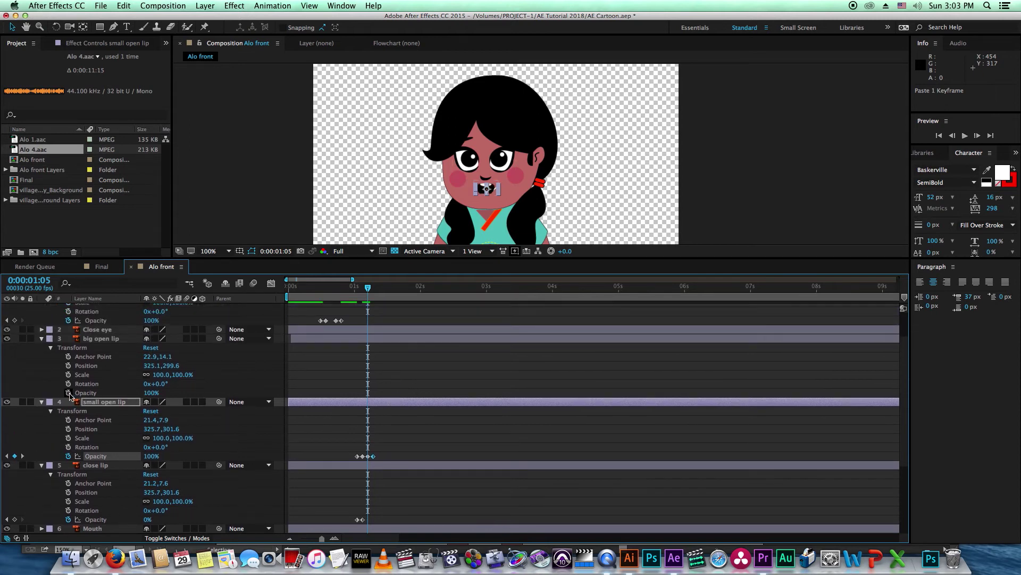
click(69, 393)
click(151, 393)
text(0)
key(Return)
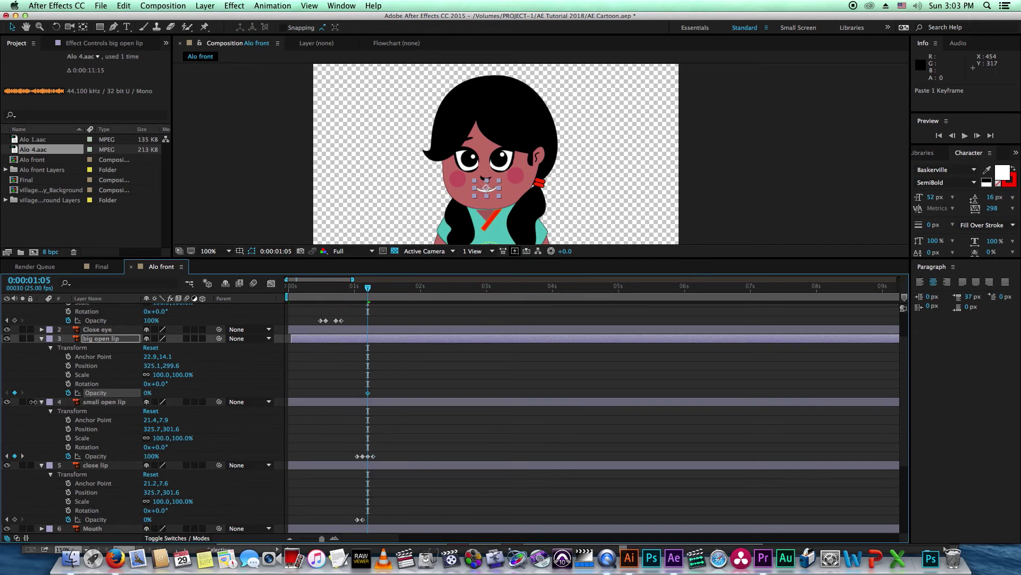
Step: Raise big open lip Opacity to 100% at 0:00:01:07
key(Page_Down)
key(Page_Down)
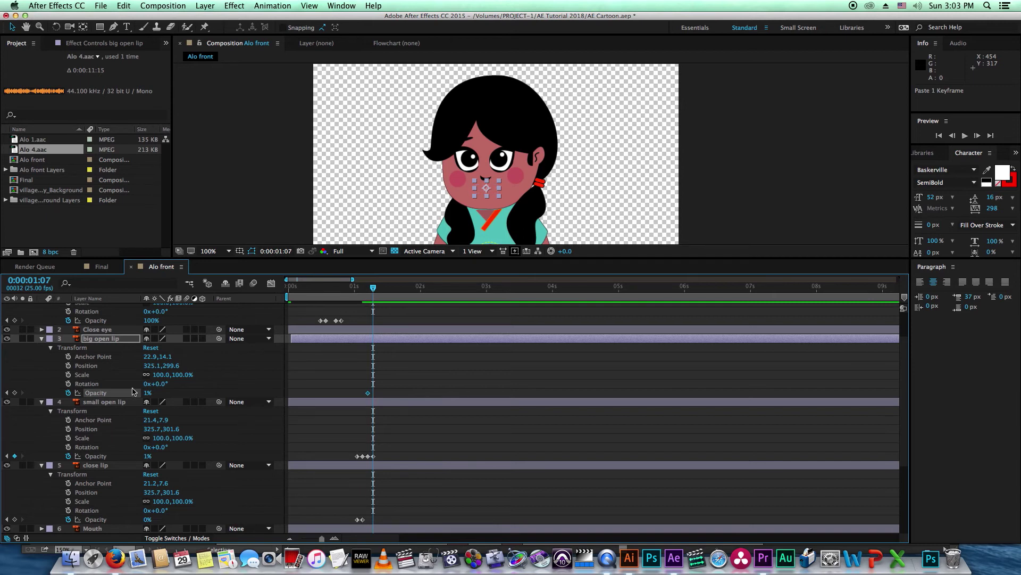
click(148, 393)
text(99)
key(Return)
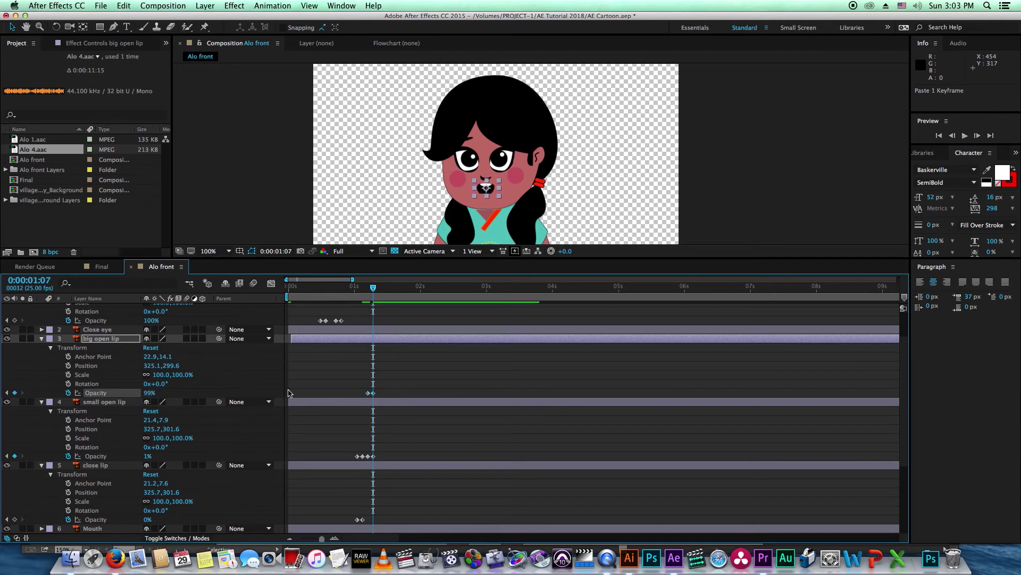
drag(149, 392, 151, 393)
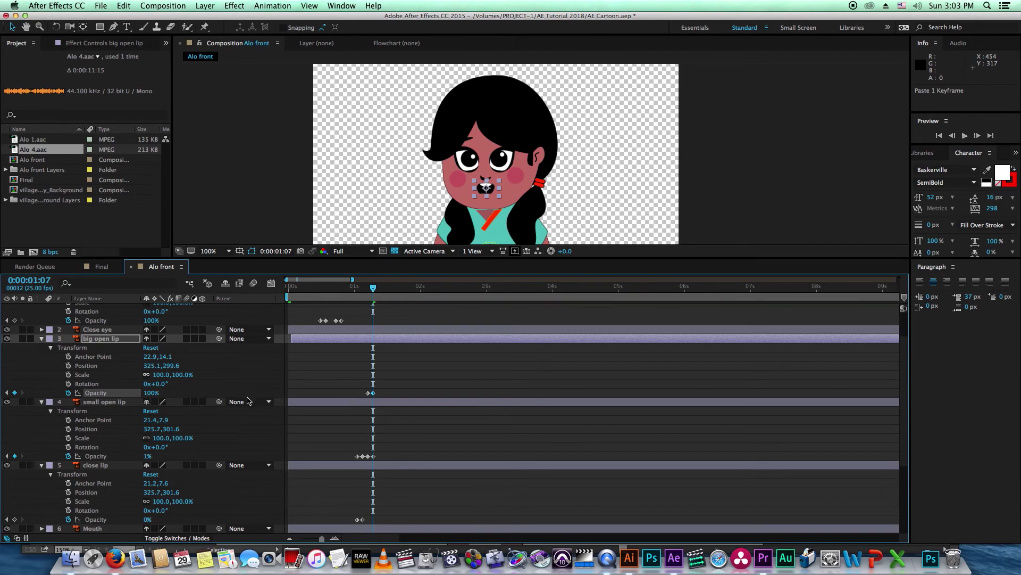
key(Page_Up)
key(Page_Up)
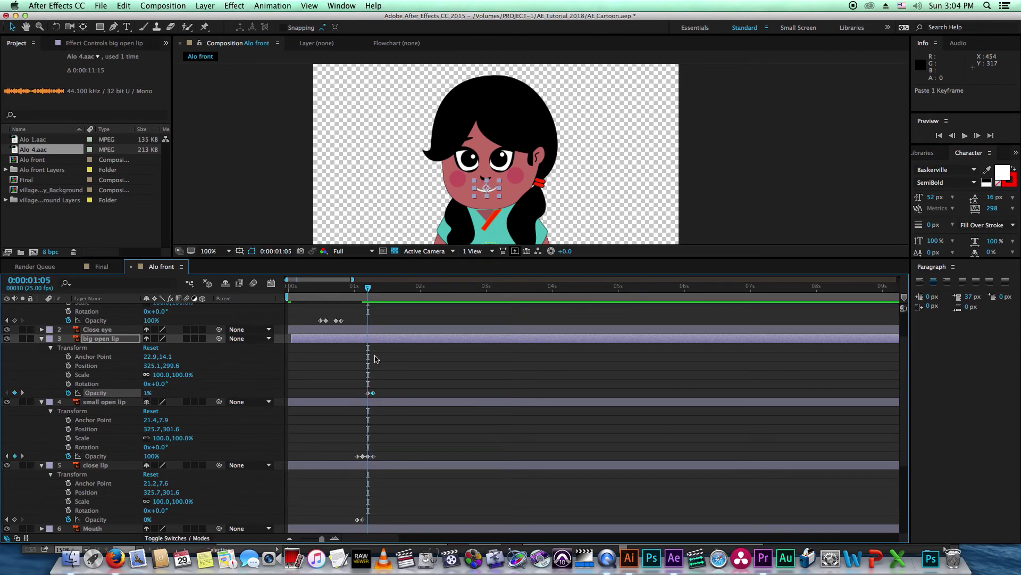
drag(146, 396, 144, 397)
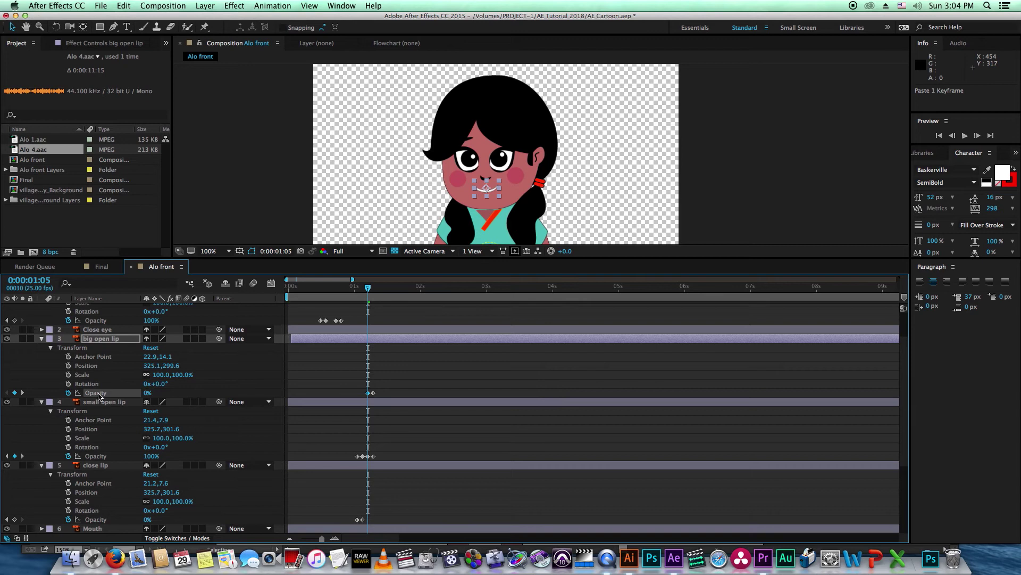
click(422, 385)
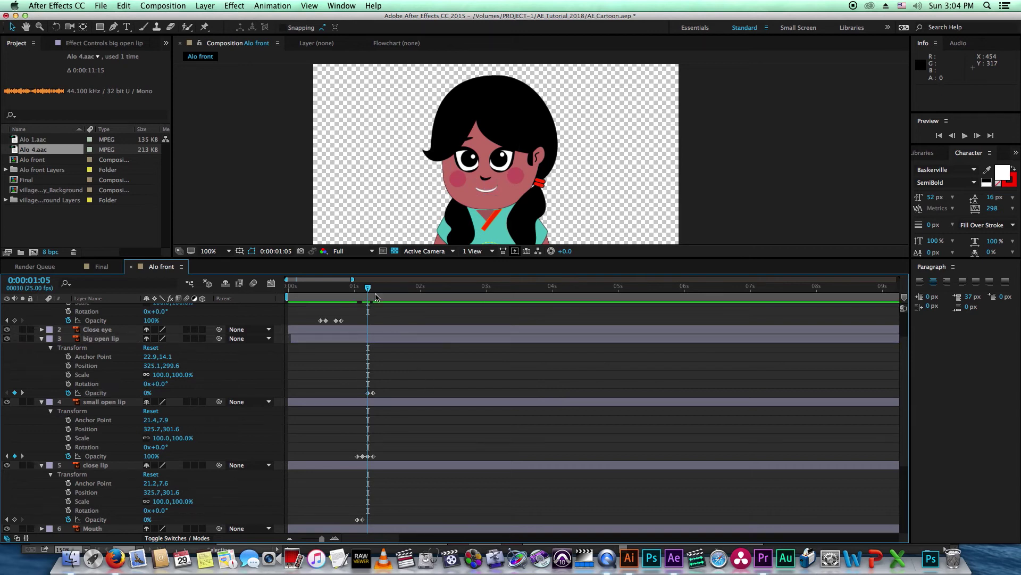
Step: Paste the 100% keyframe at 0:00:01:10, then fade big open lip to 2% at 0:00:01:12
key(Page_Down)
key(Page_Down)
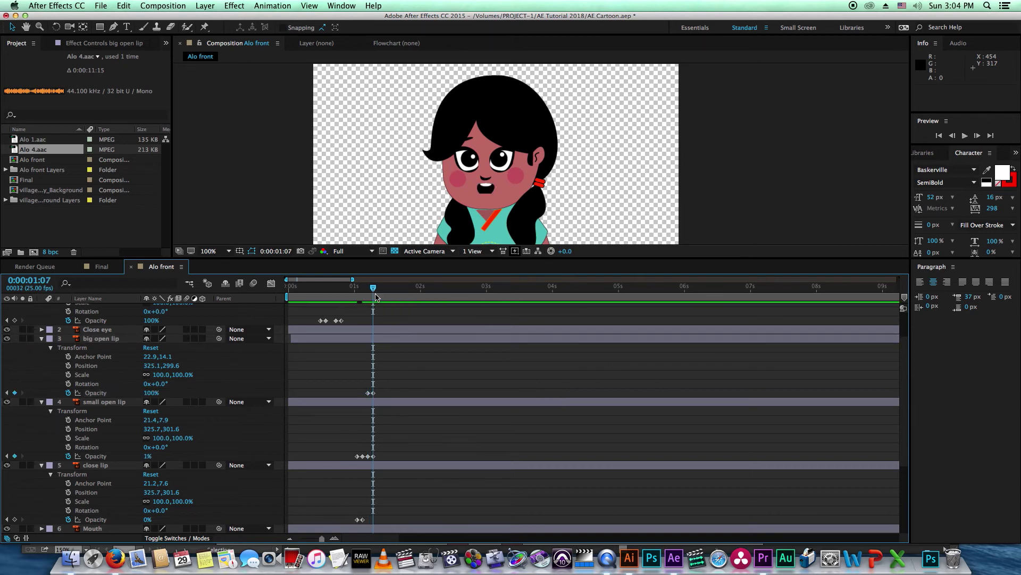
key(Page_Down)
key(Page_Down)
key(Page_Down)
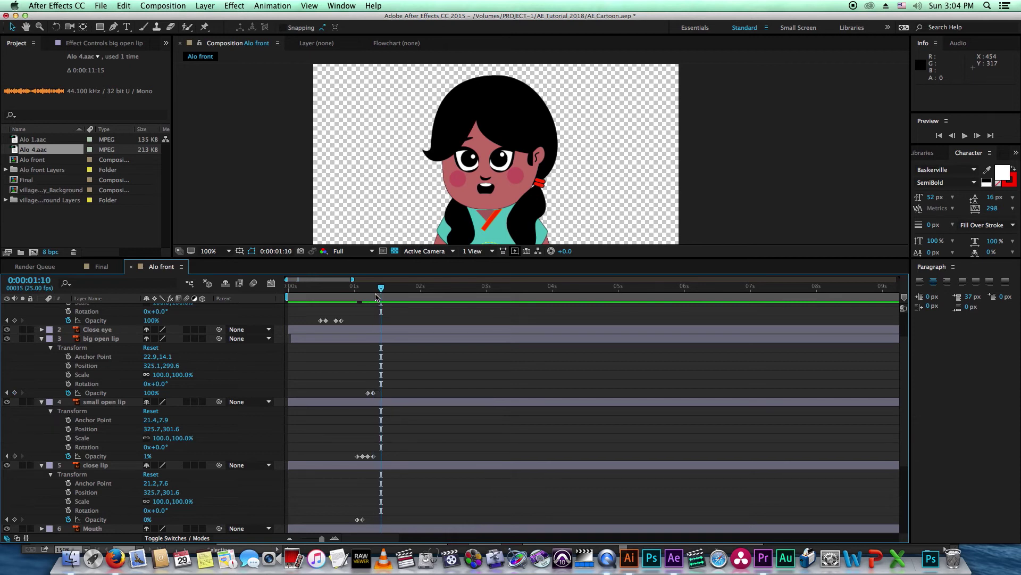
drag(410, 382, 372, 402)
key(super+v)
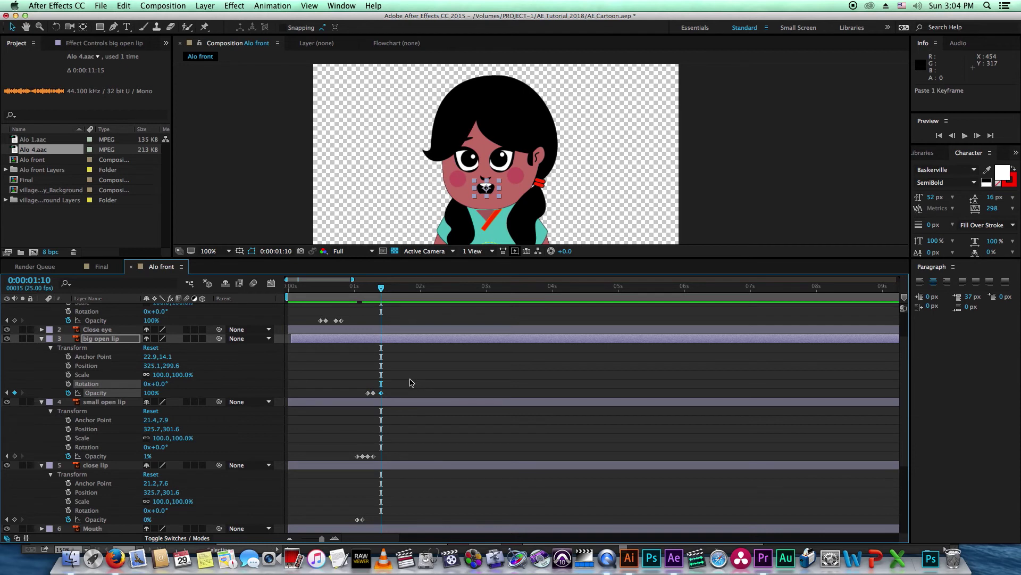
key(Page_Down)
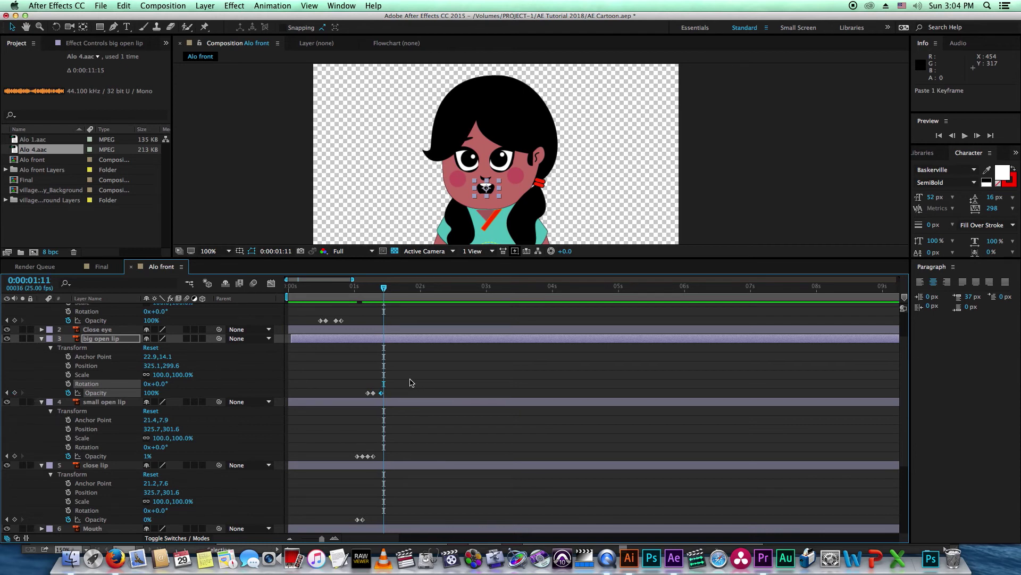
key(Page_Down)
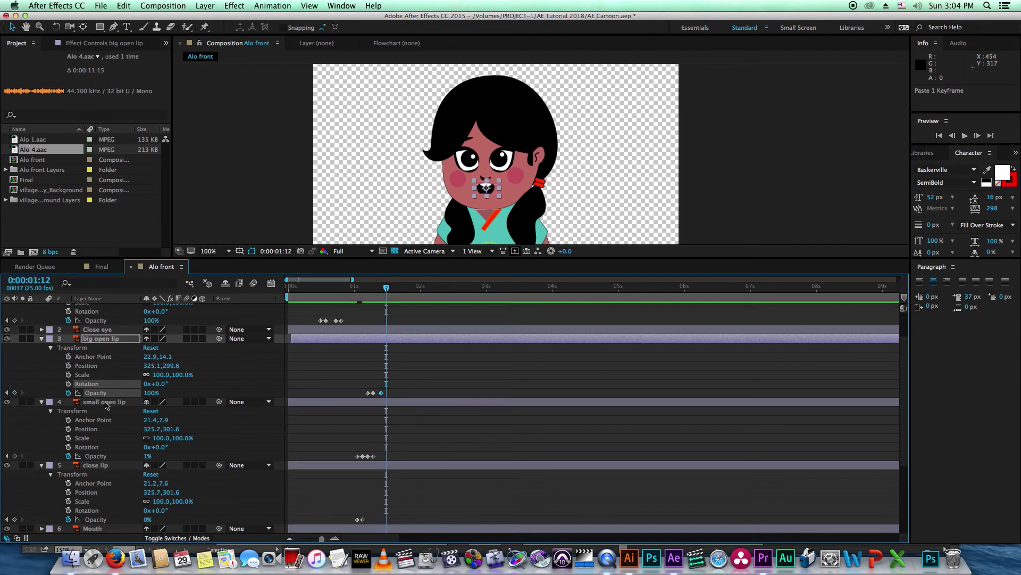
drag(151, 397, 41, 402)
scroll(420, 386, down, 2)
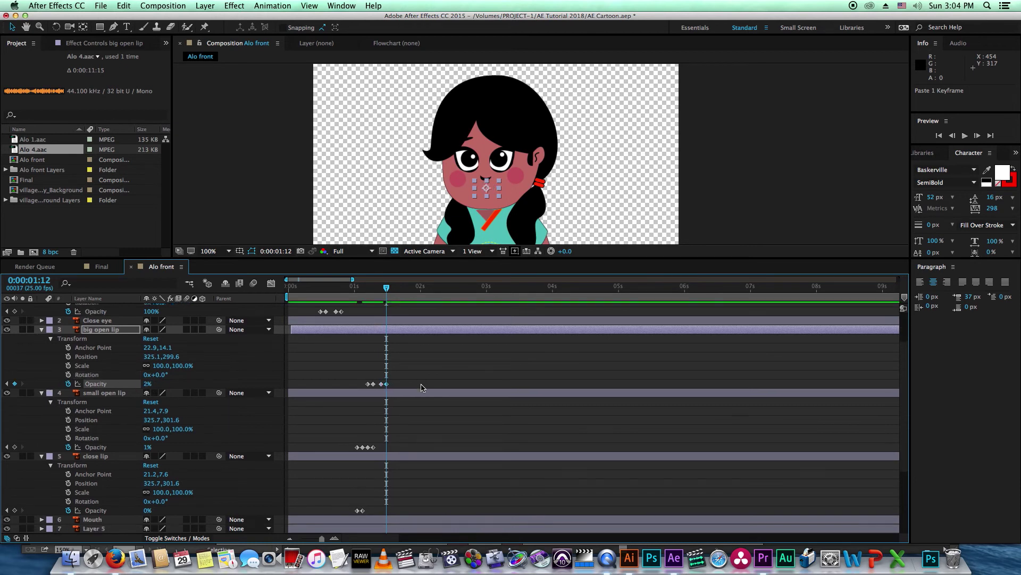
scroll(422, 387, down, 3)
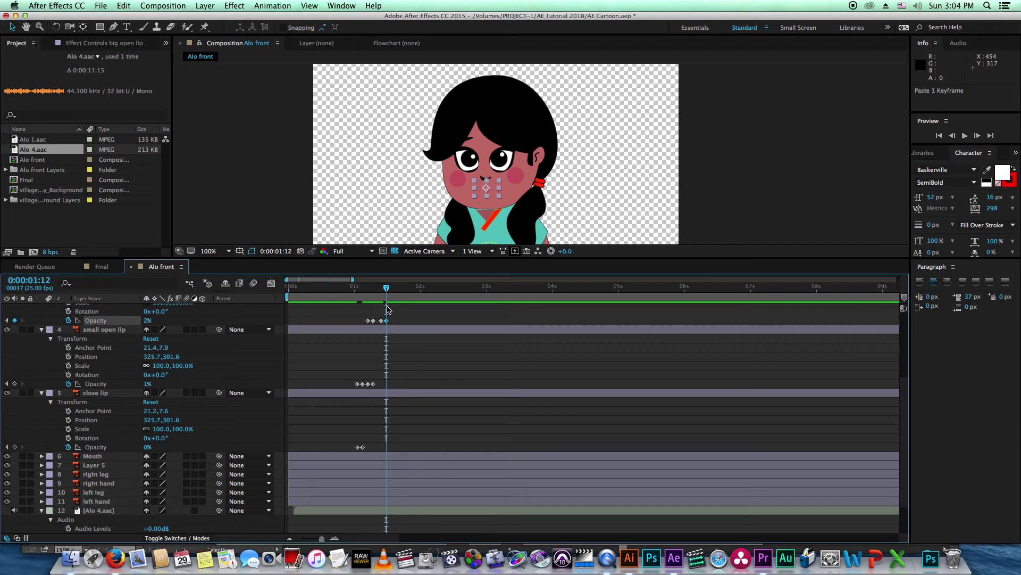
Step: Paste close lip's 0% Opacity keyframe at 0:00:01:10 and raise it to 99% at 0:00:01:12
click(382, 292)
drag(370, 442, 360, 457)
key(super+c)
key(super+v)
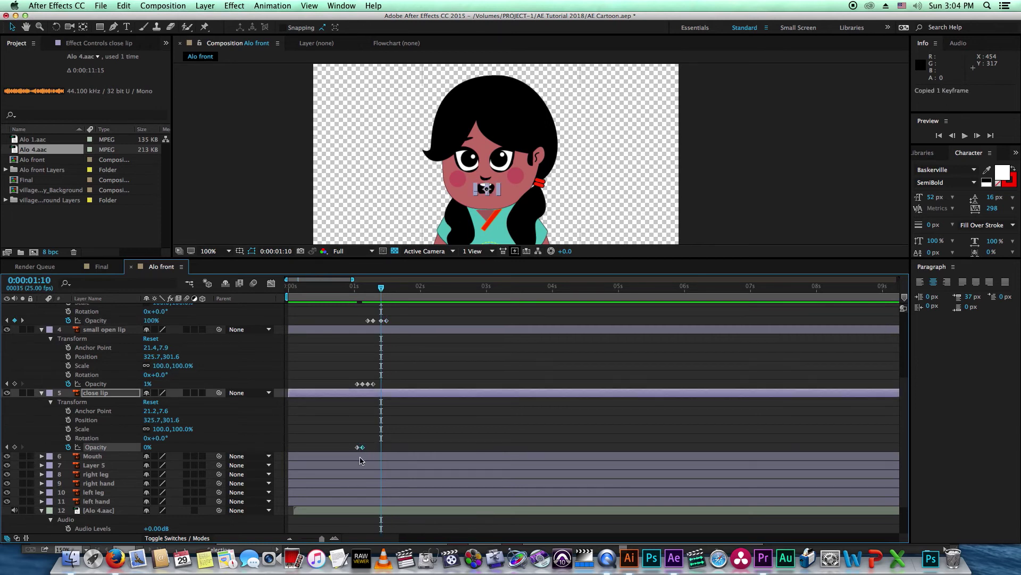
key(Page_Down)
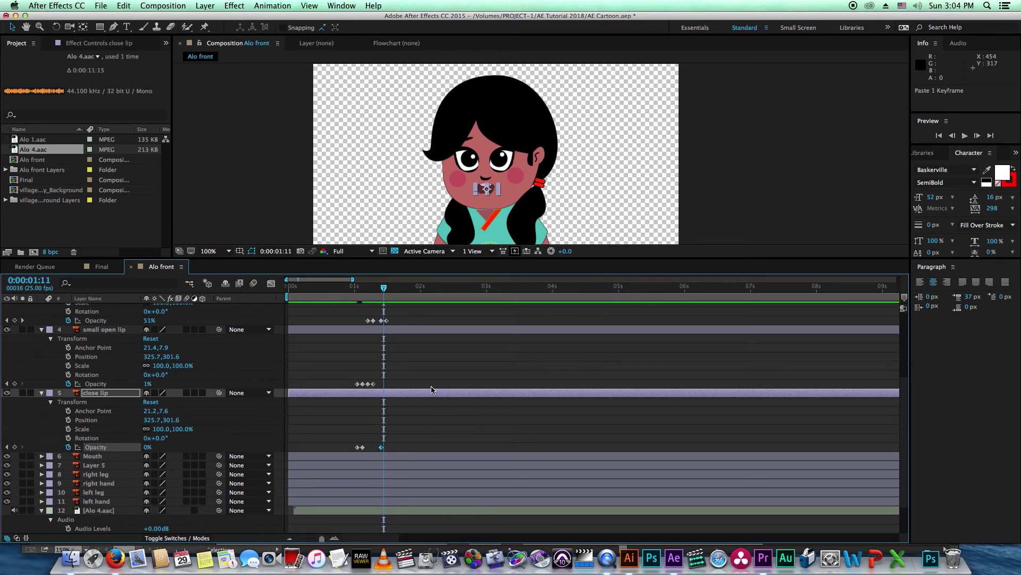
key(Page_Down)
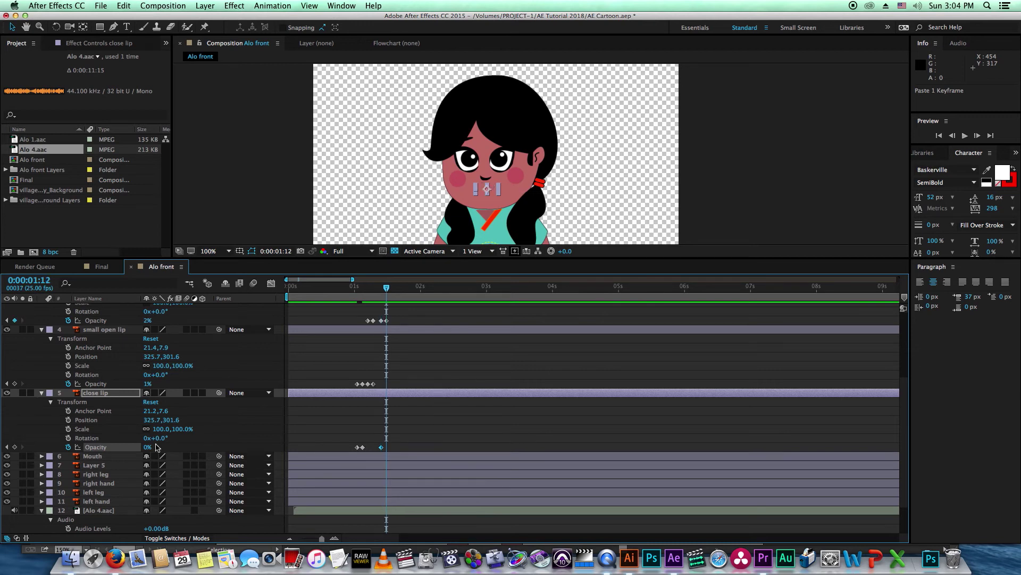
drag(147, 452, 322, 444)
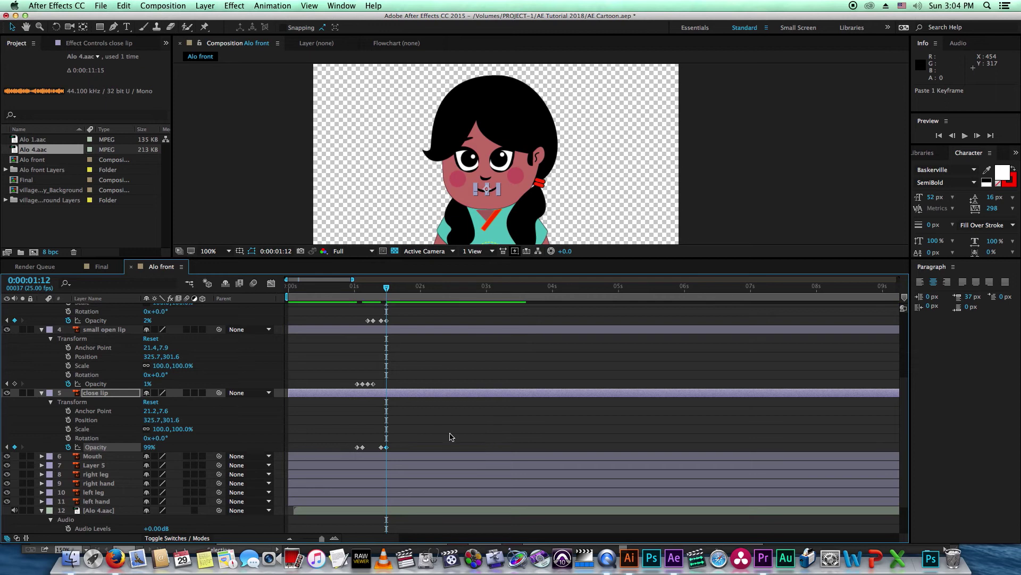
click(356, 290)
key(space)
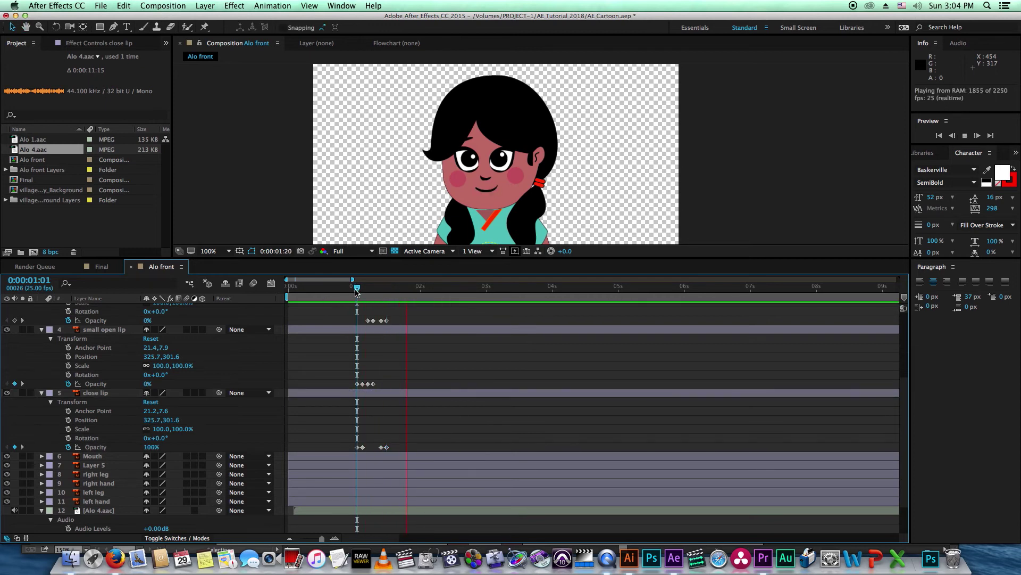
click(355, 290)
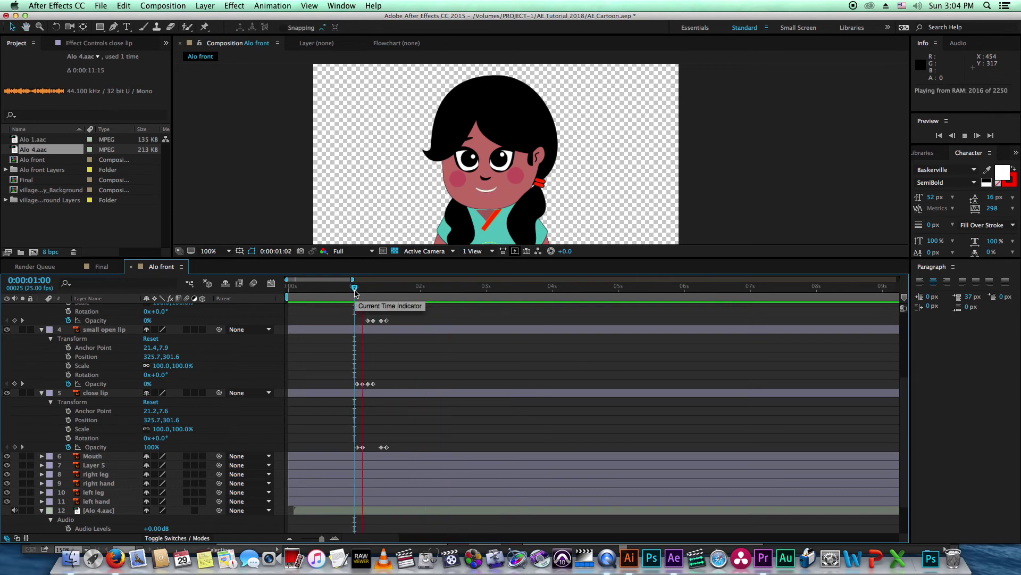
drag(355, 290, 415, 290)
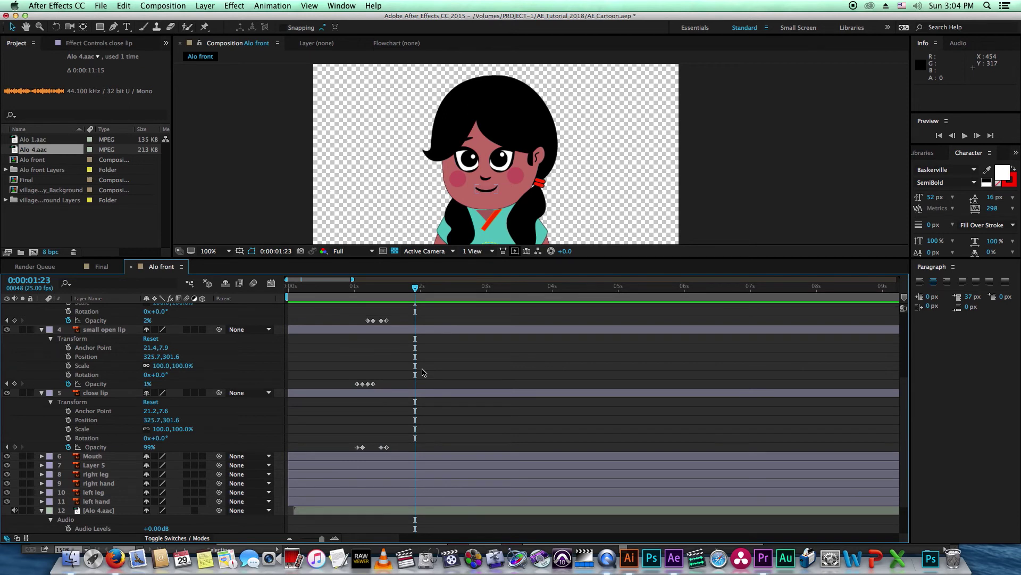
key(l)
key(l)
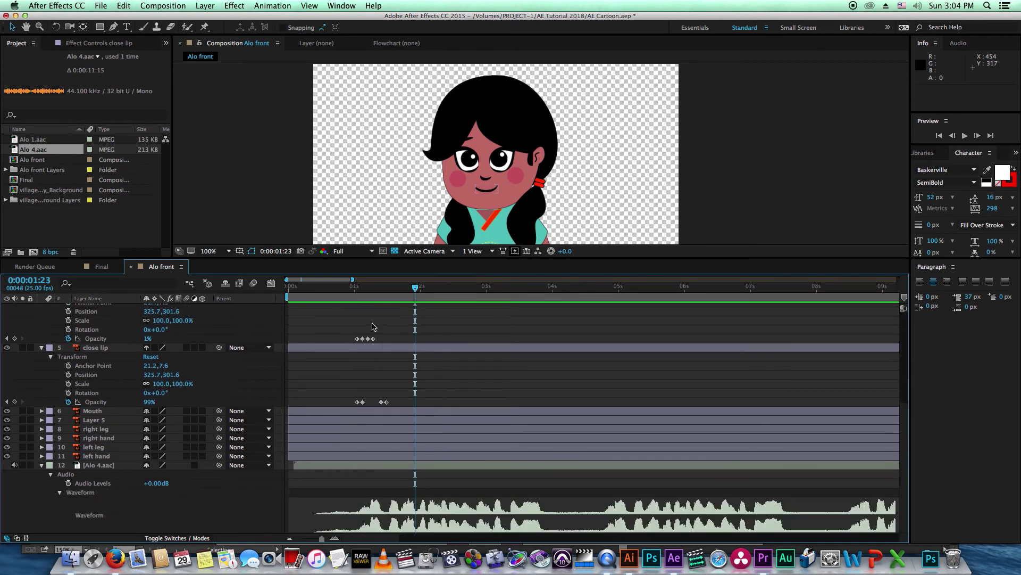
click(351, 291)
key(space)
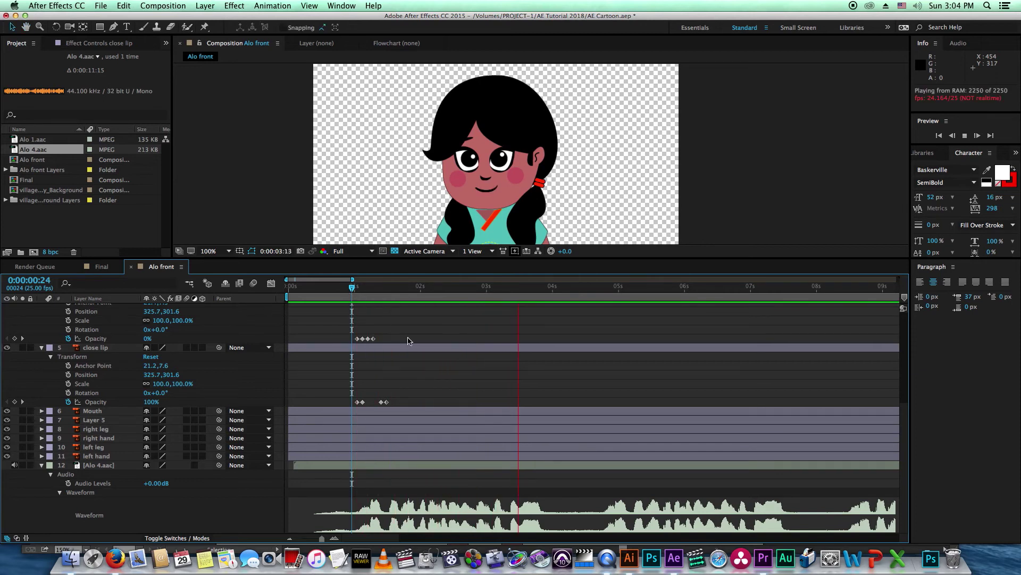
click(493, 292)
scroll(527, 372, up, 1)
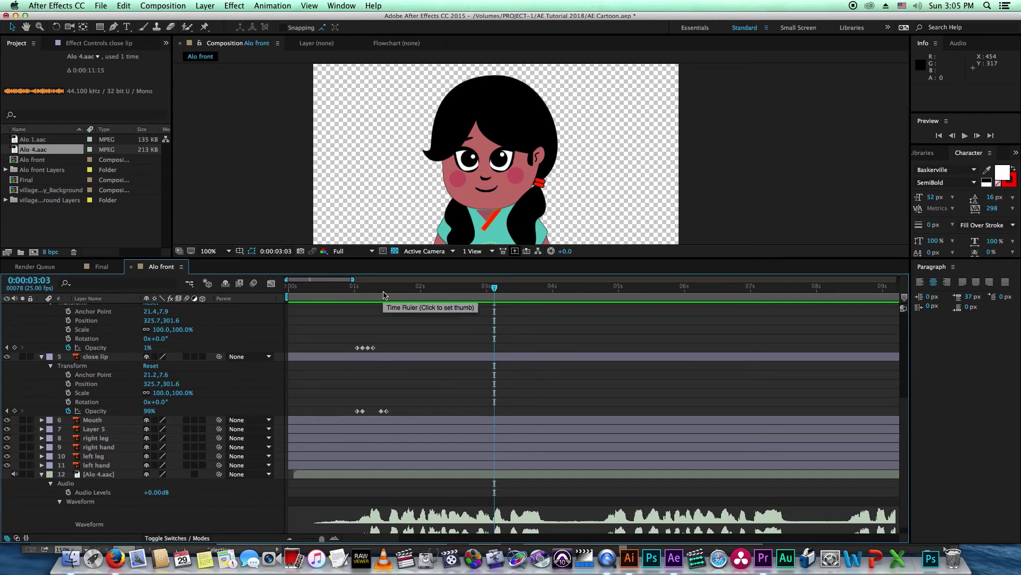
scroll(407, 339, up, 2)
scroll(407, 339, up, 6)
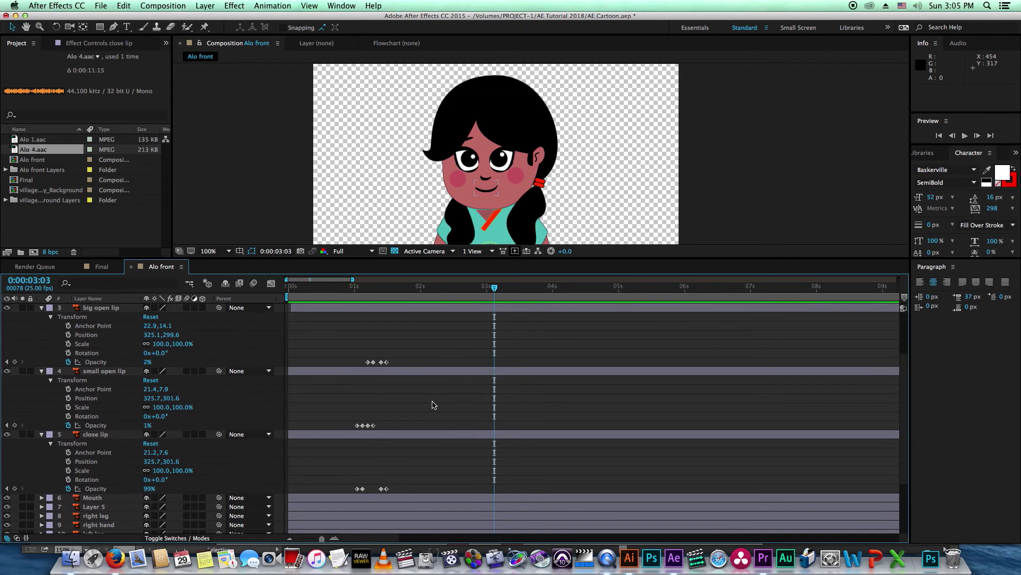
drag(396, 290, 388, 297)
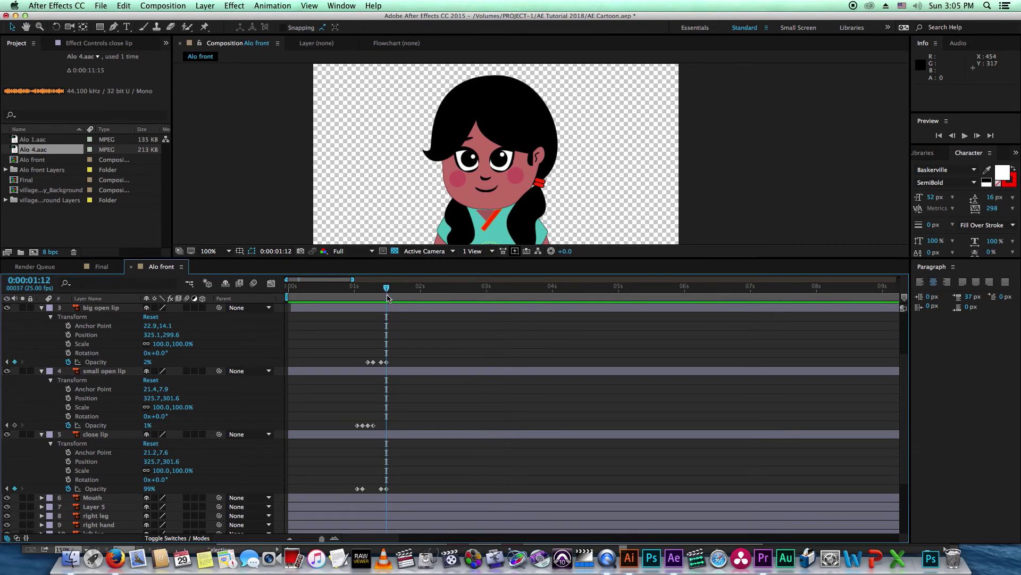
scroll(424, 450, down, 8)
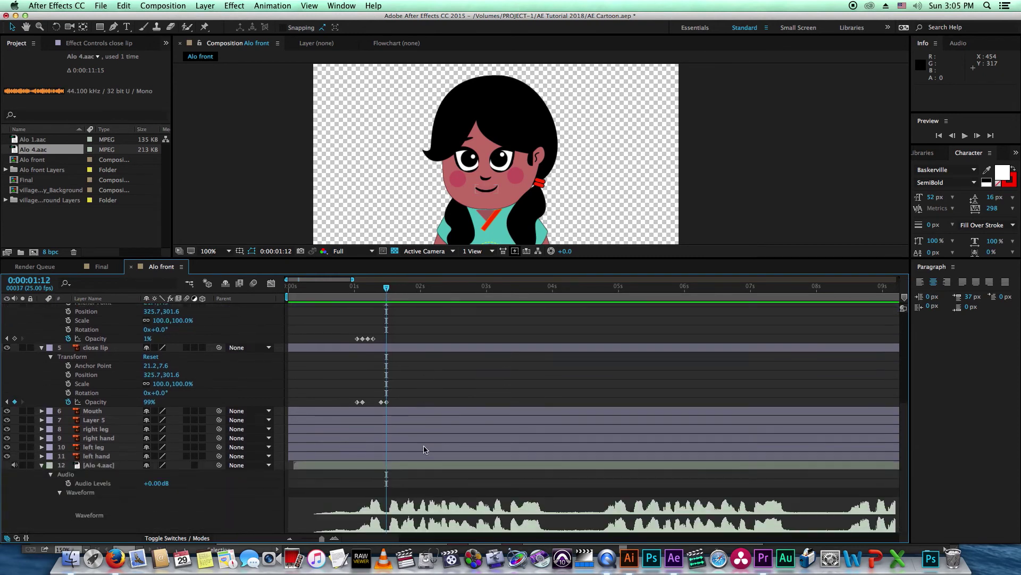
key(Page_Down)
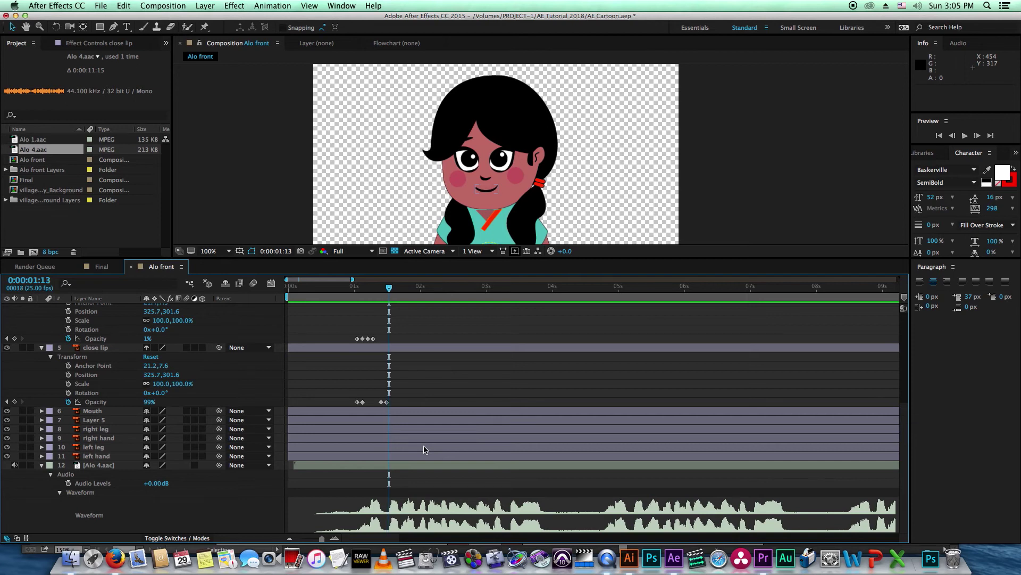
key(Page_Down)
key(Page_Down)
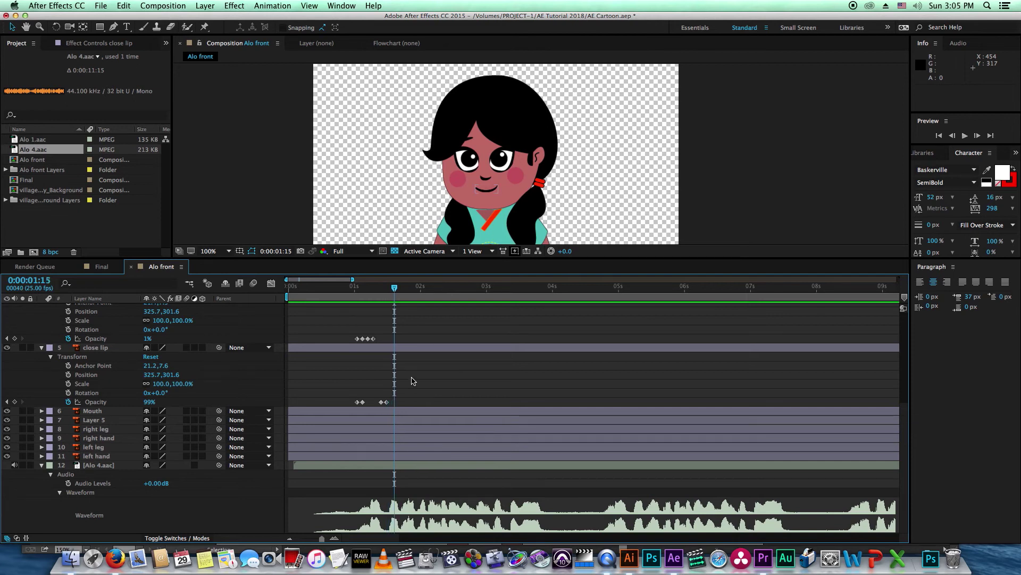
scroll(415, 388, up, 3)
scroll(416, 393, up, 3)
scroll(416, 392, up, 3)
Step: Copy the close lip Opacity keyframes and paste them at the current time
drag(418, 466, 355, 489)
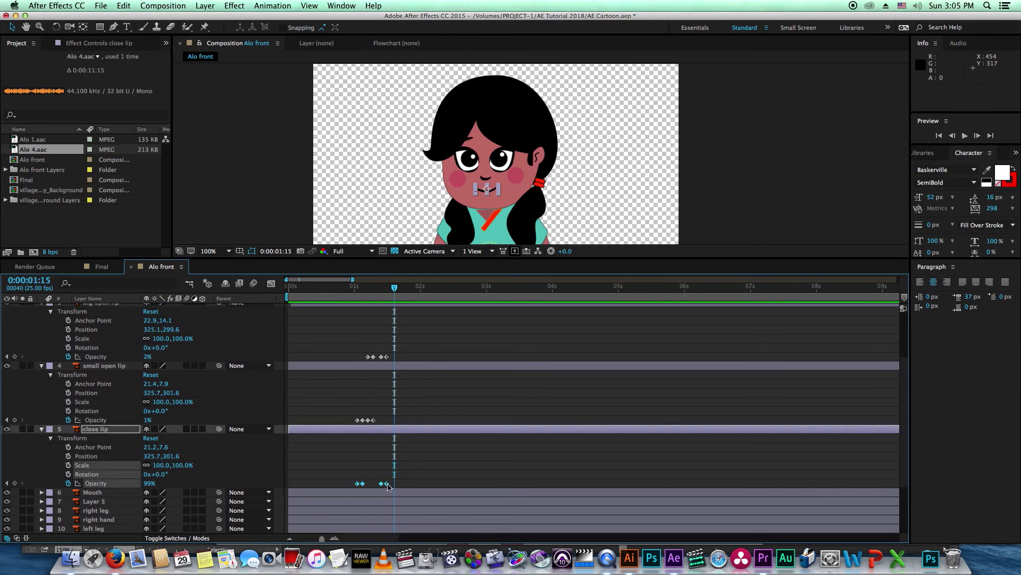
key(super+c)
key(super+v)
Step: Repeat the small open lip Opacity keyframes at 0:00:01:15
drag(360, 291, 358, 292)
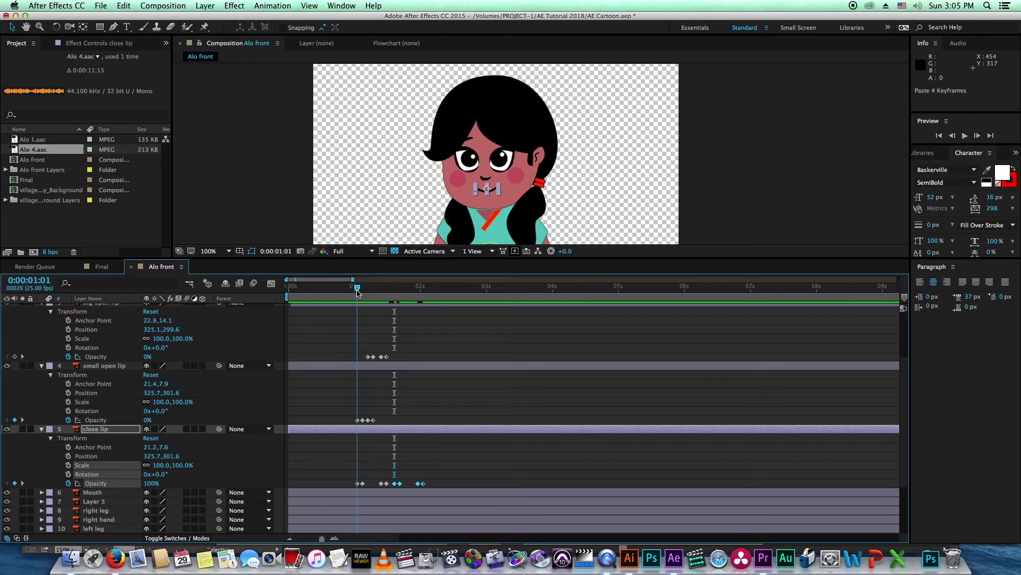
drag(384, 419, 350, 426)
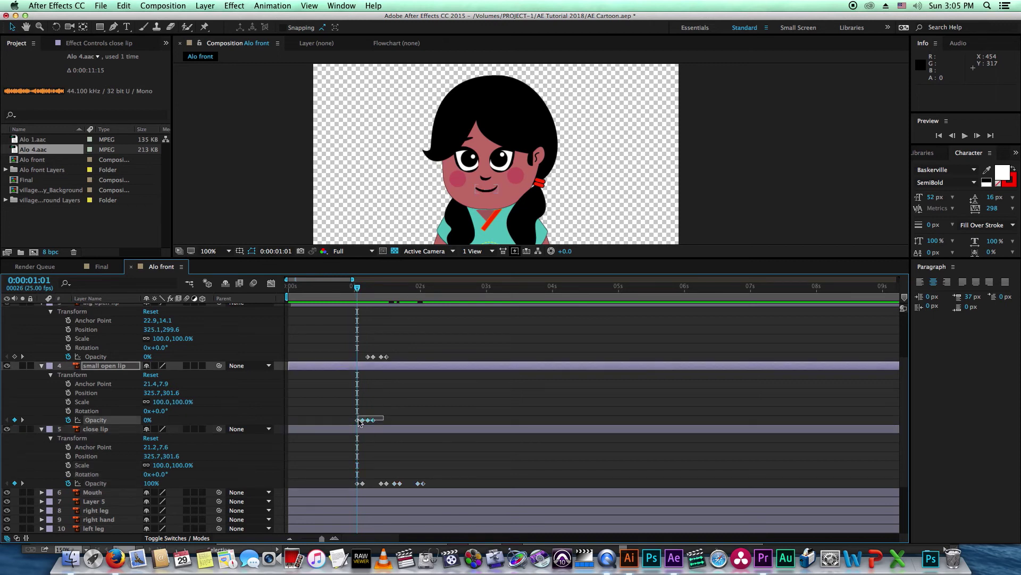
key(super+c)
drag(409, 296, 394, 296)
key(super+v)
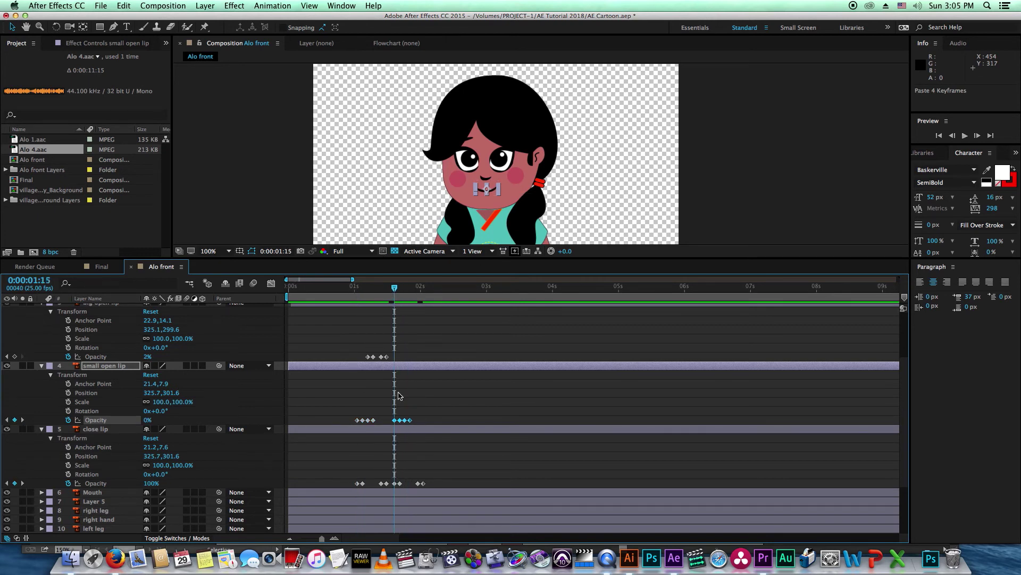
Step: Repeat the big open lip Opacity keyframes at 0:00:01:19
drag(373, 293, 368, 290)
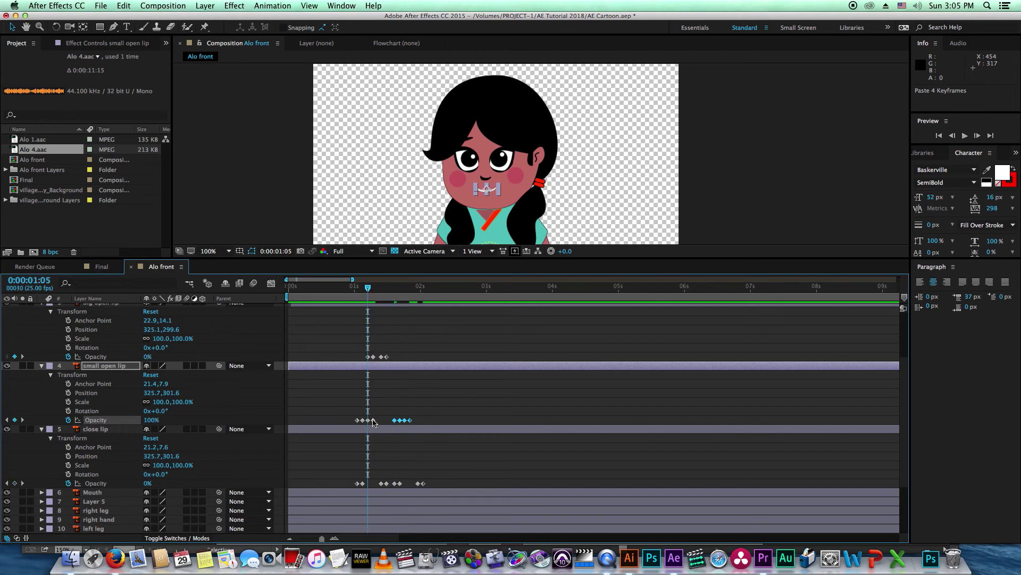
drag(396, 349, 366, 362)
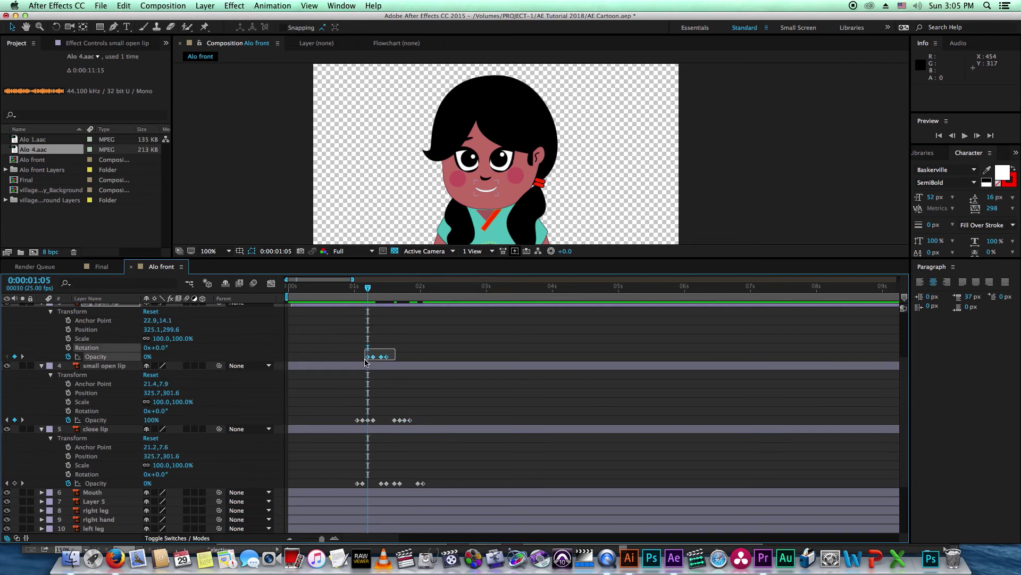
key(cmd+c)
click(405, 291)
key(cmd+v)
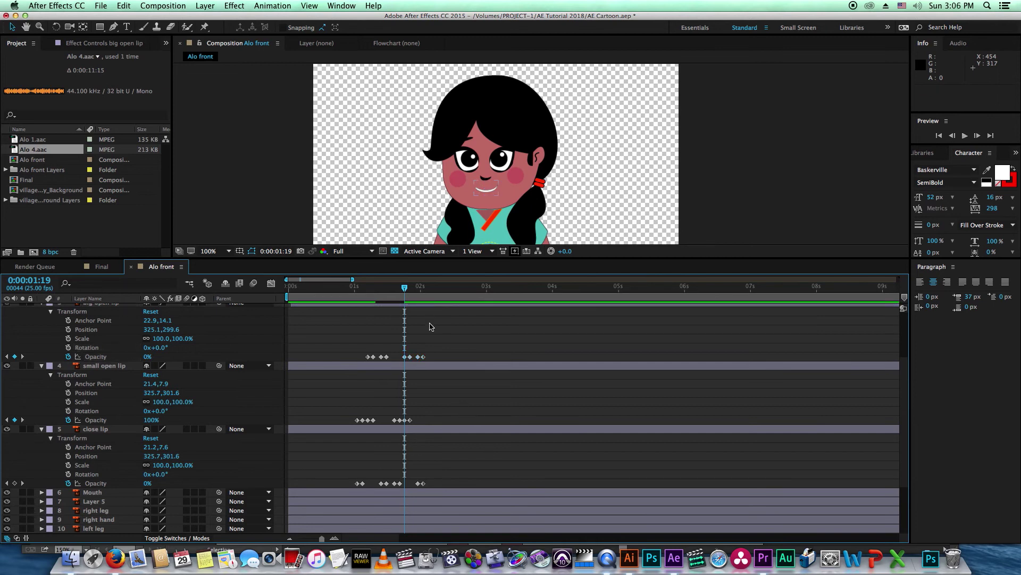
Step: Check the mouth at 0:00:02:00, then paste all eight close lip keyframes at 0:00:02:04
click(424, 290)
drag(424, 290, 423, 290)
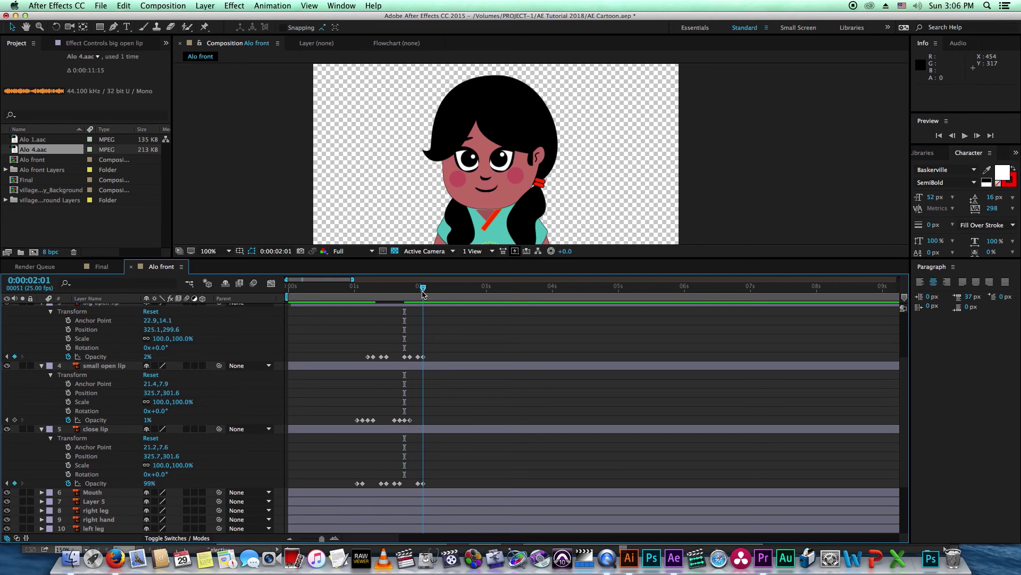
scroll(514, 395, down, 1)
scroll(514, 395, down, 5)
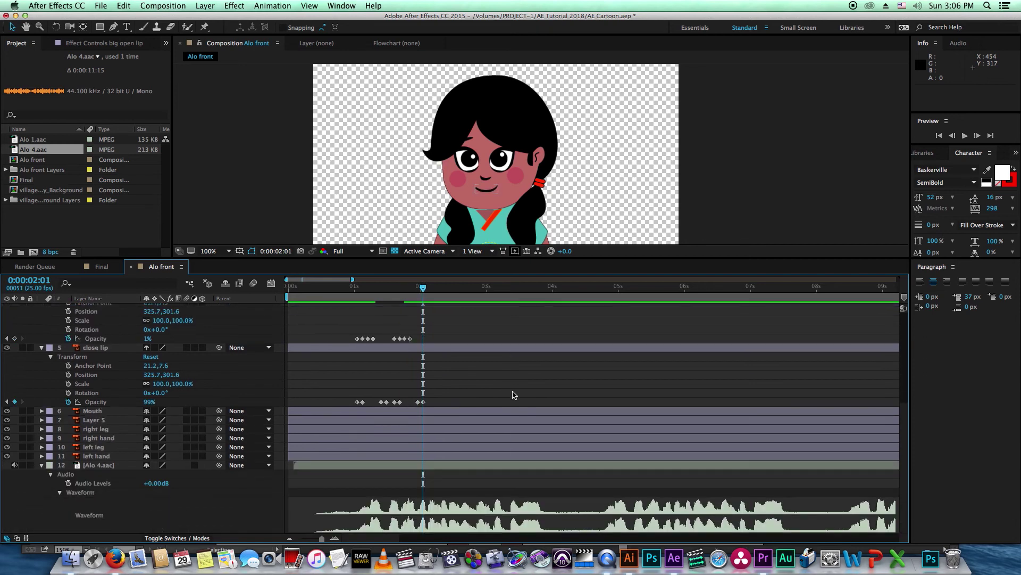
key(Page_Down)
key(Page_Down)
key(Page_Down)
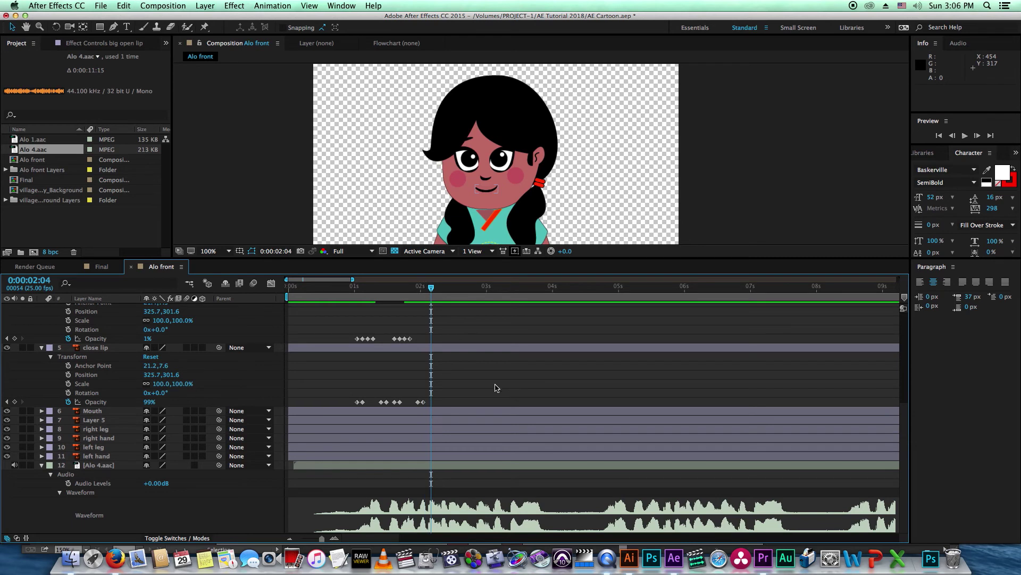
scroll(496, 387, up, 1)
scroll(498, 388, up, 2)
scroll(481, 417, up, 2)
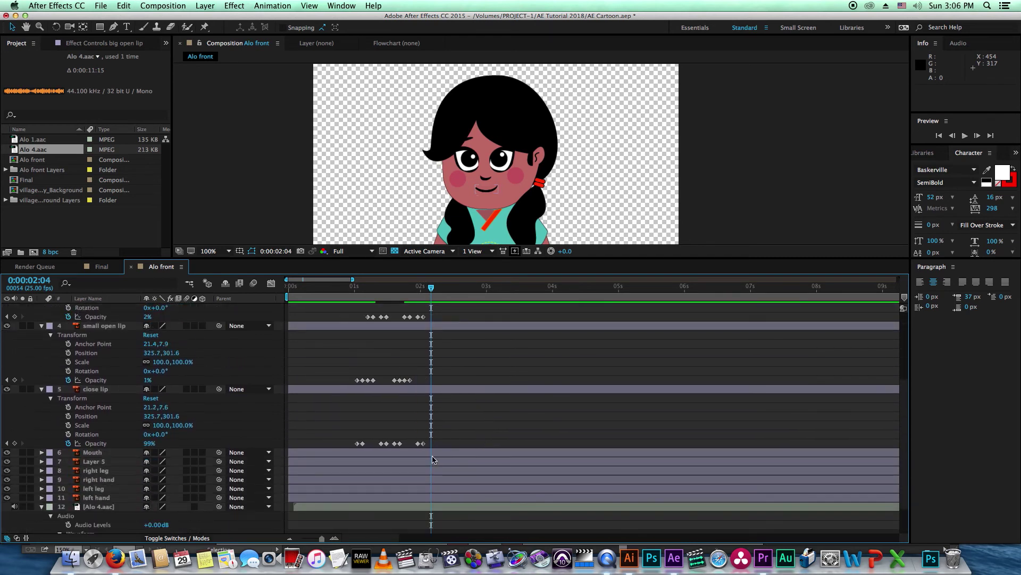
drag(444, 433, 351, 452)
key(super+c)
key(super+v)
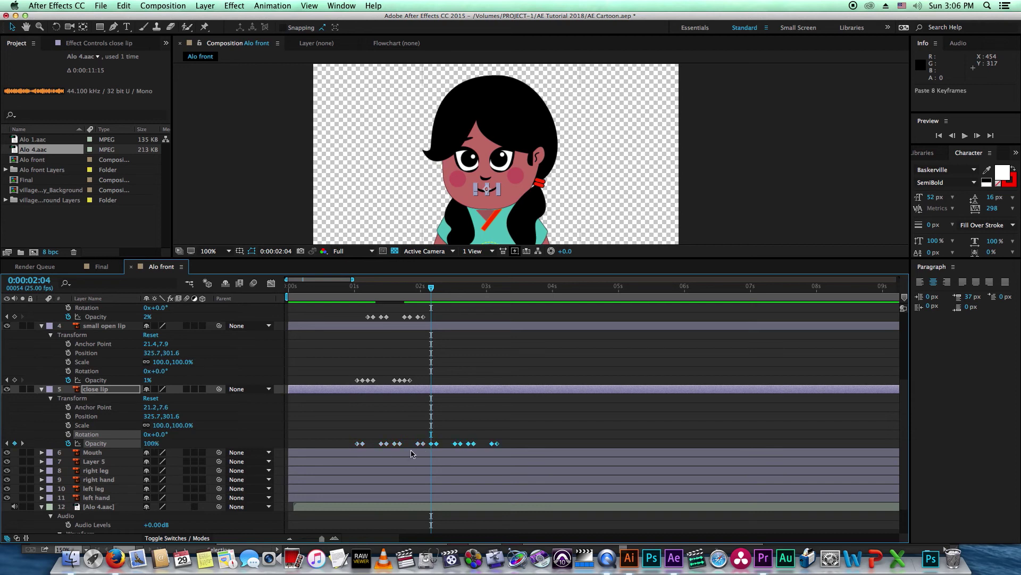
Step: Paste the eight small open lip Opacity keyframes again at 0:00:02:03
scroll(415, 450, up, 2)
scroll(415, 450, up, 1)
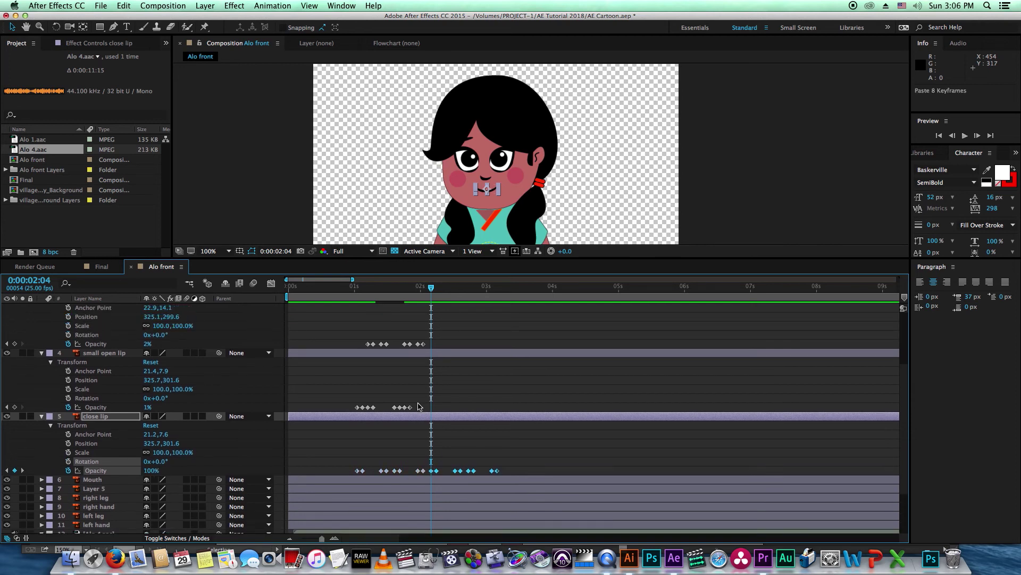
drag(361, 296, 357, 296)
drag(436, 384, 352, 410)
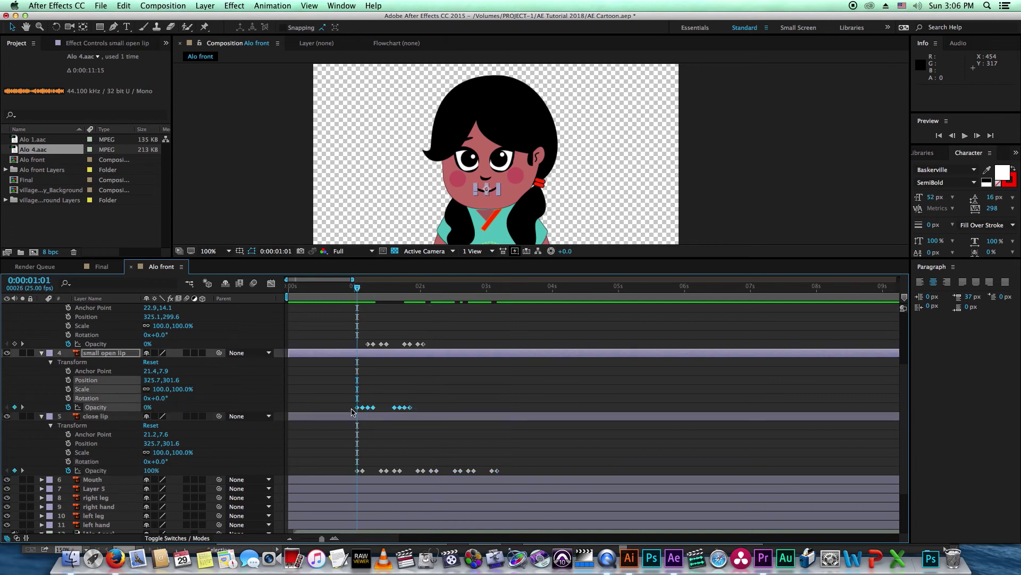
key(super+c)
drag(424, 291, 431, 292)
key(super+v)
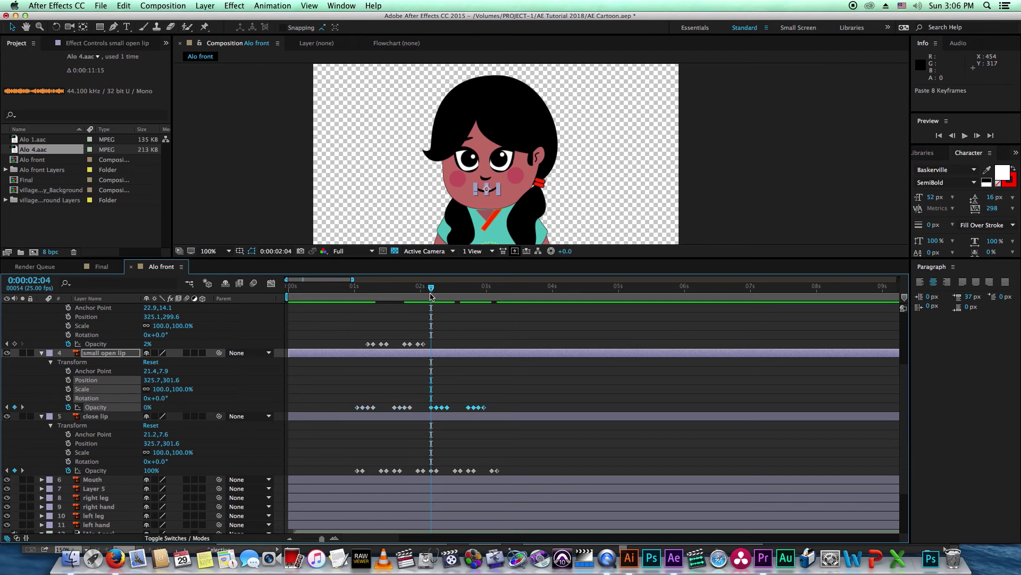
Step: Paste the eight big open lip Opacity keyframes at 0:00:02:08 and return to 0:00:01:01
scroll(469, 368, up, 2)
scroll(470, 368, up, 1)
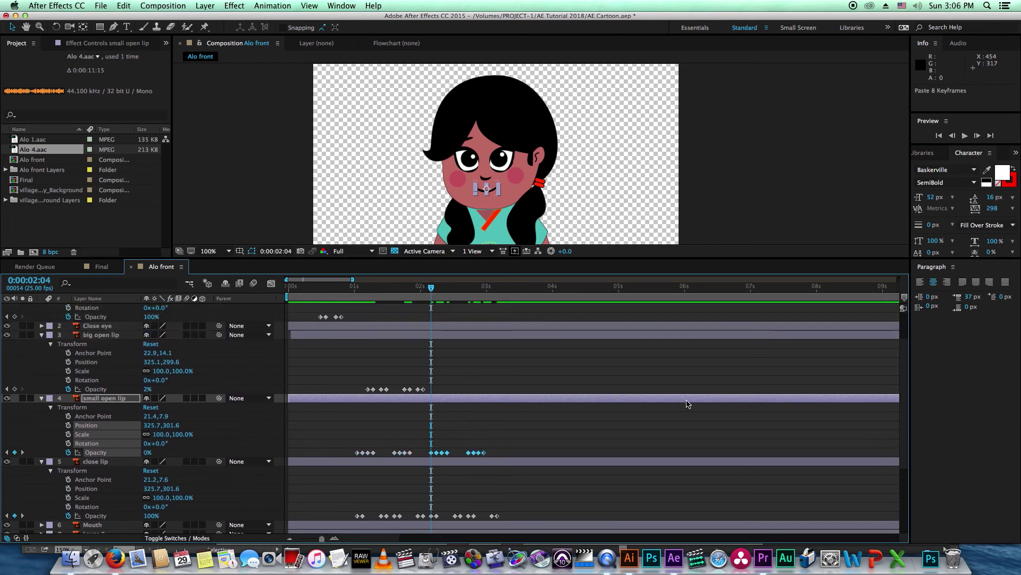
click(371, 291)
drag(371, 293, 368, 293)
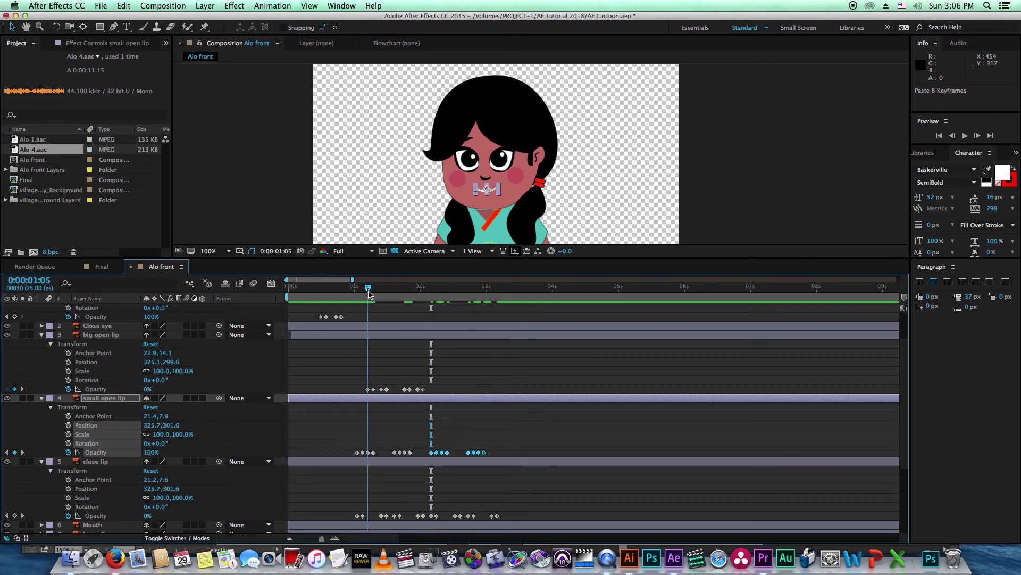
scroll(431, 395, down, 2)
scroll(431, 394, down, 2)
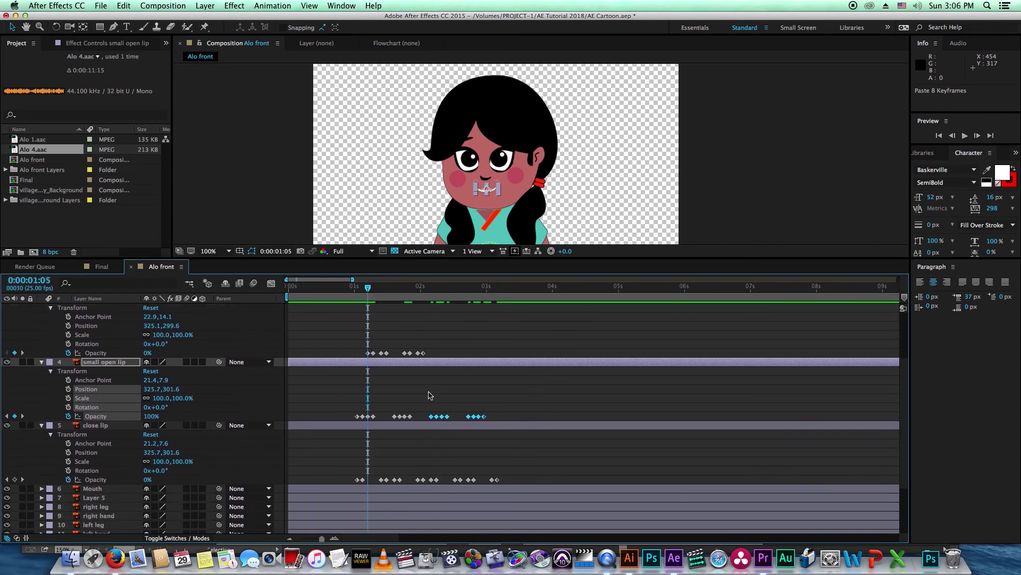
scroll(431, 395, up, 1)
drag(434, 363, 365, 351)
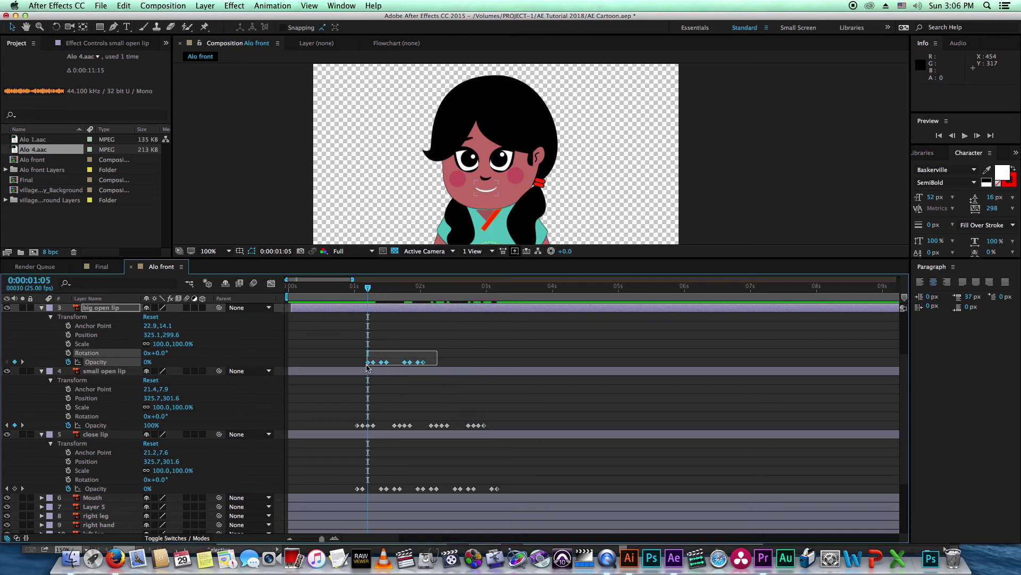
key(super+c)
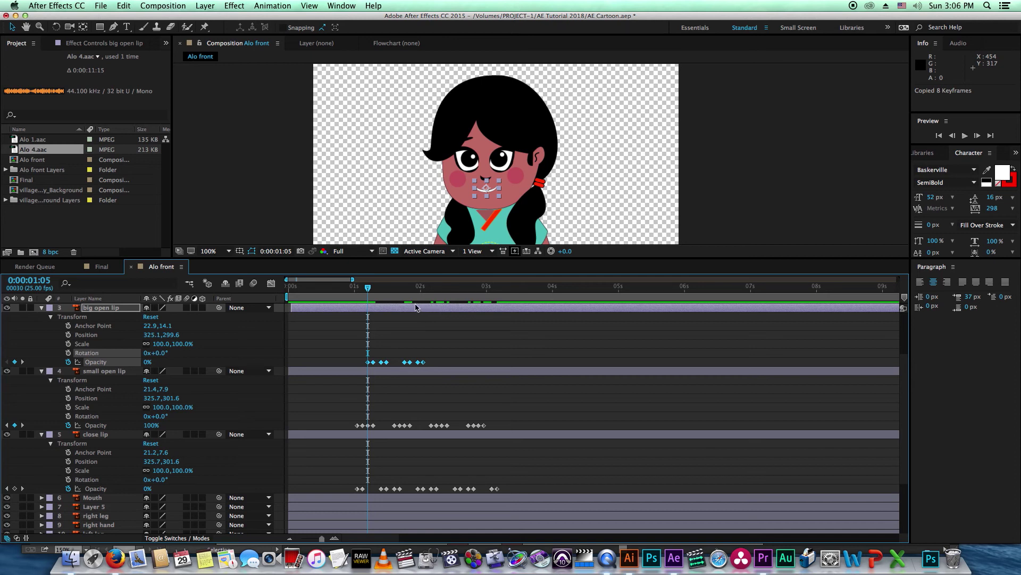
click(440, 298)
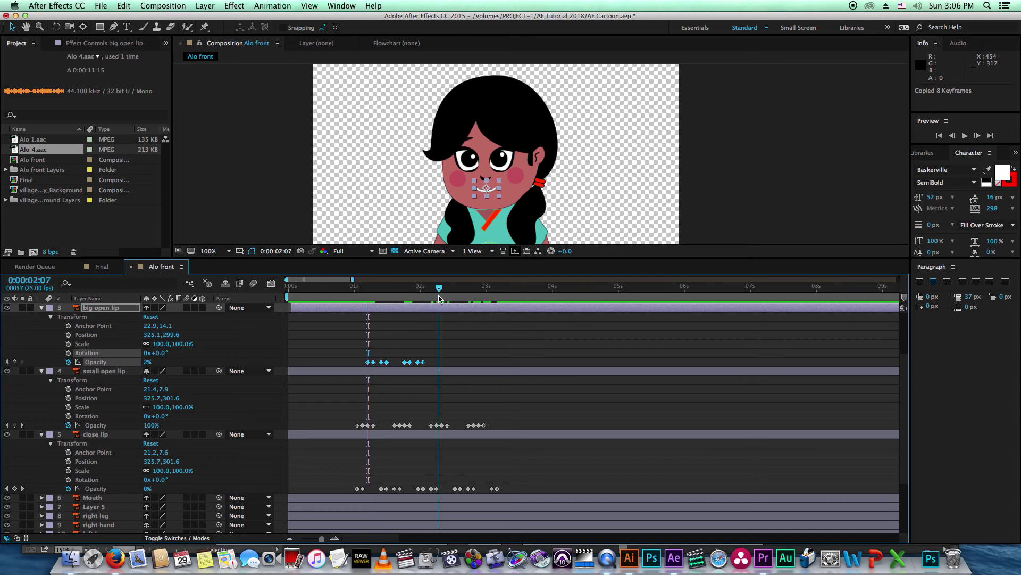
key(Page_Down)
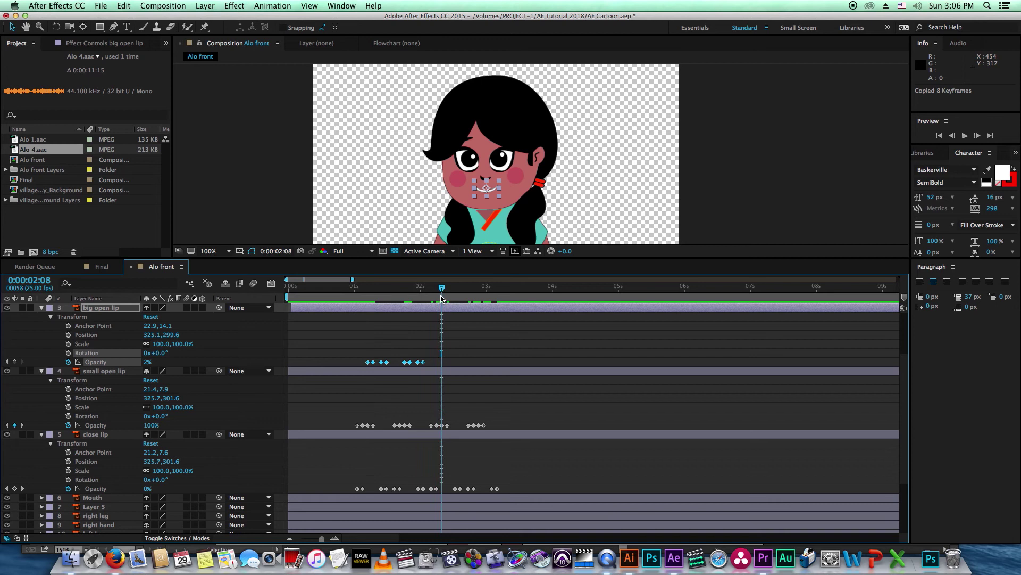
key(super+v)
click(356, 297)
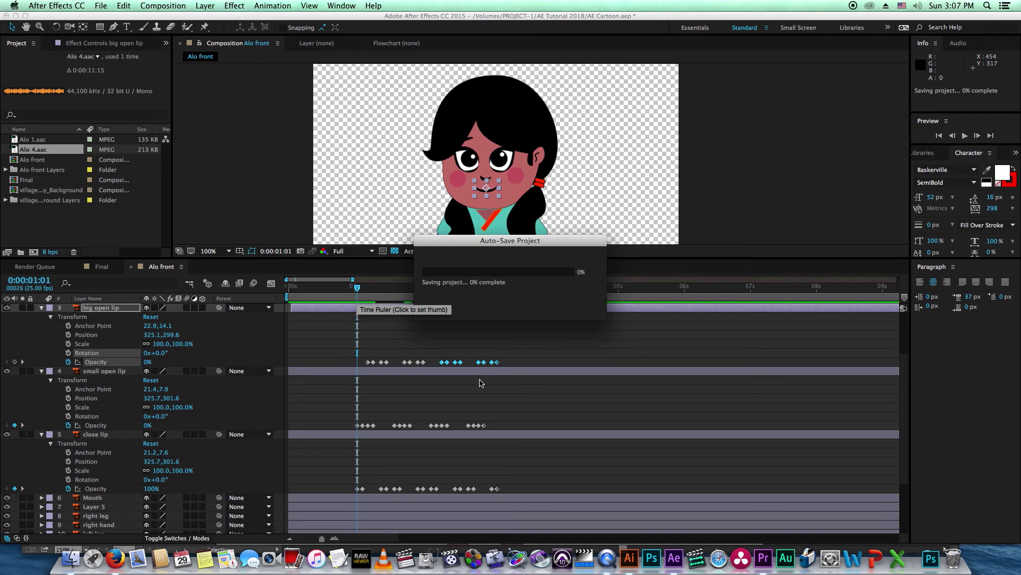
Step: Preview the lip-sync animation twice, the second time from 0:00:01:04
key(space)
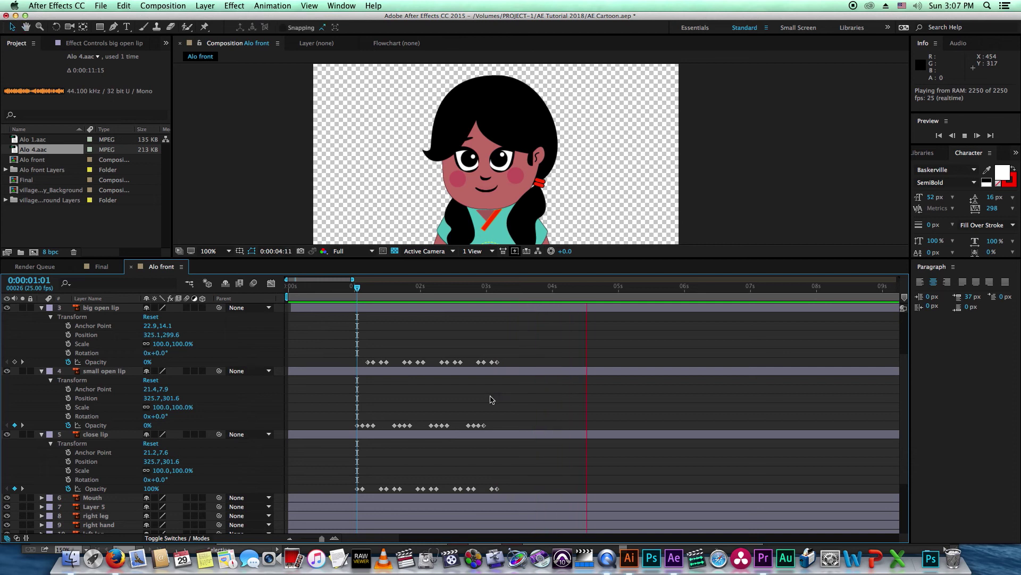
key(space)
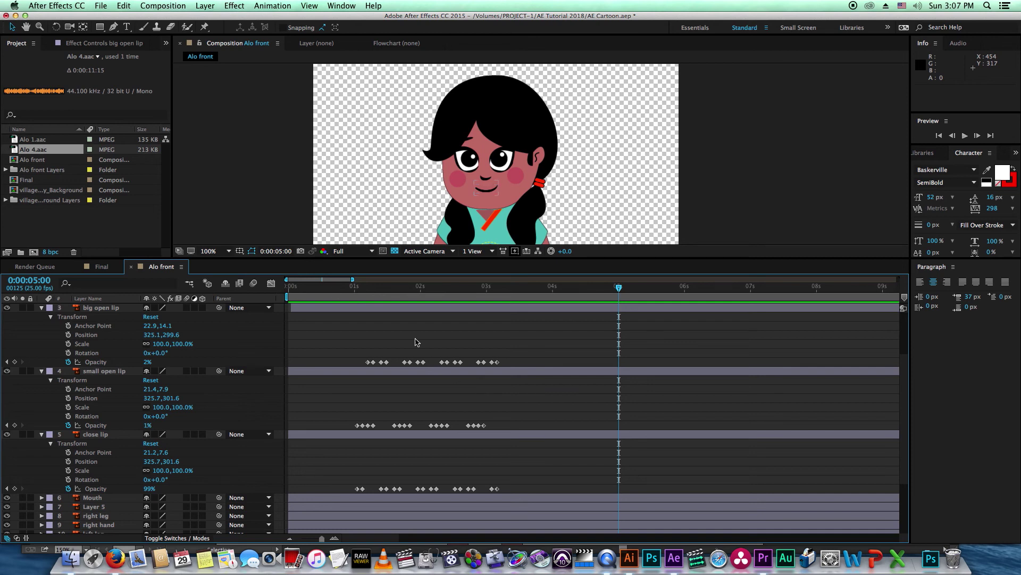
click(365, 291)
key(space)
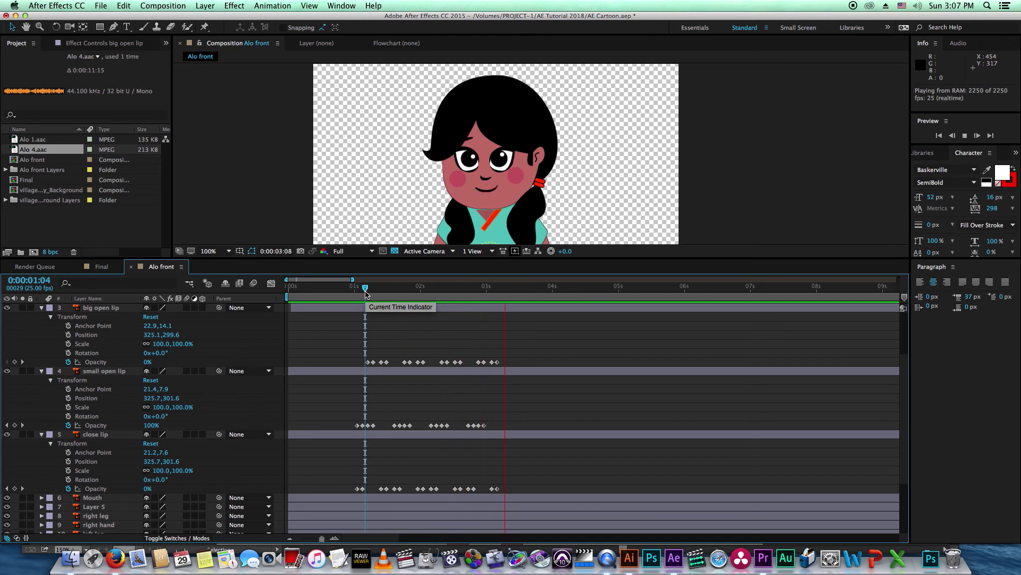
key(space)
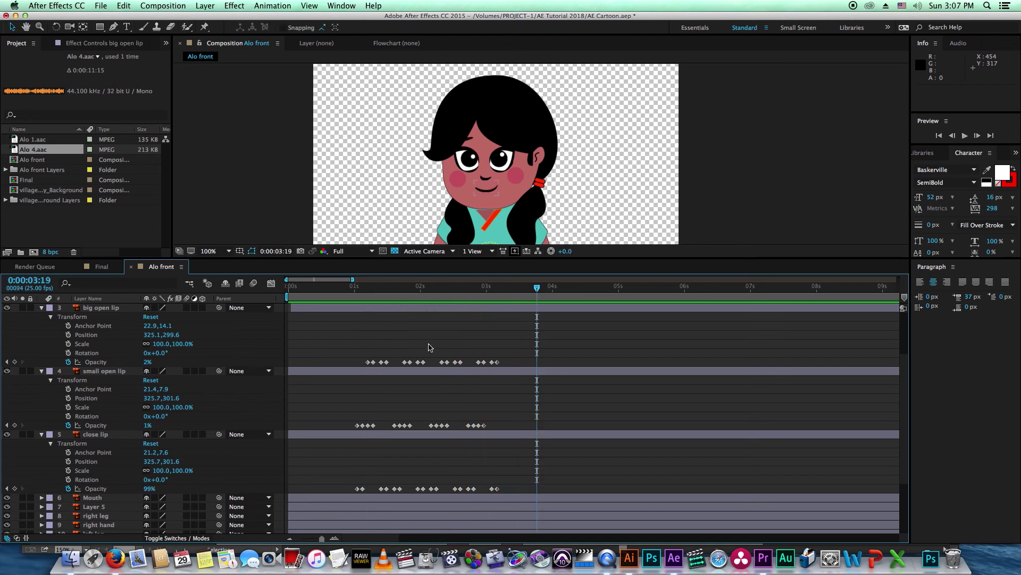
Step: Go to 0:00:01:19 and select the first Open eyeeye Opacity keyframes
scroll(428, 346, up, 3)
click(403, 291)
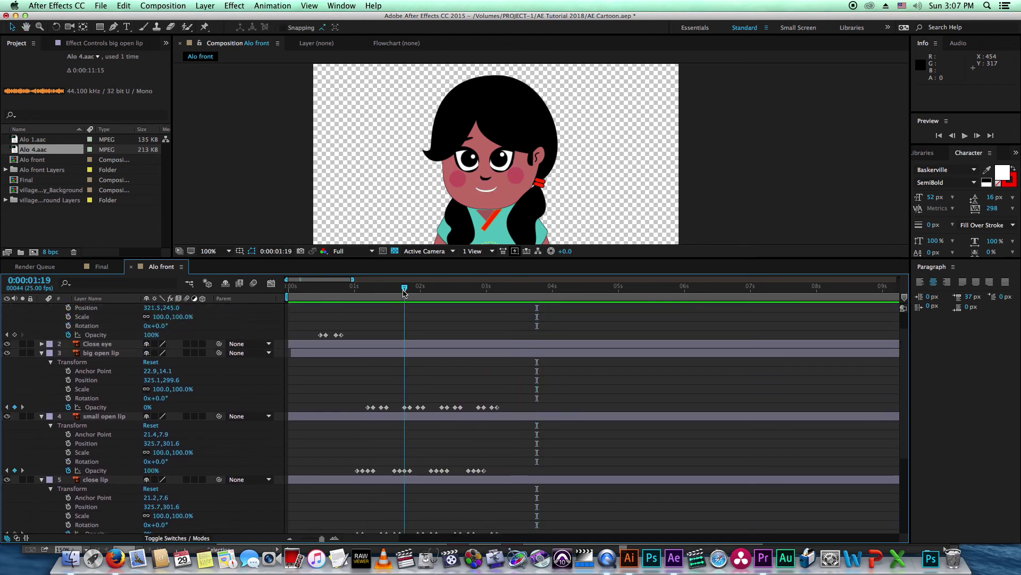
scroll(372, 330, up, 1)
drag(318, 347, 346, 355)
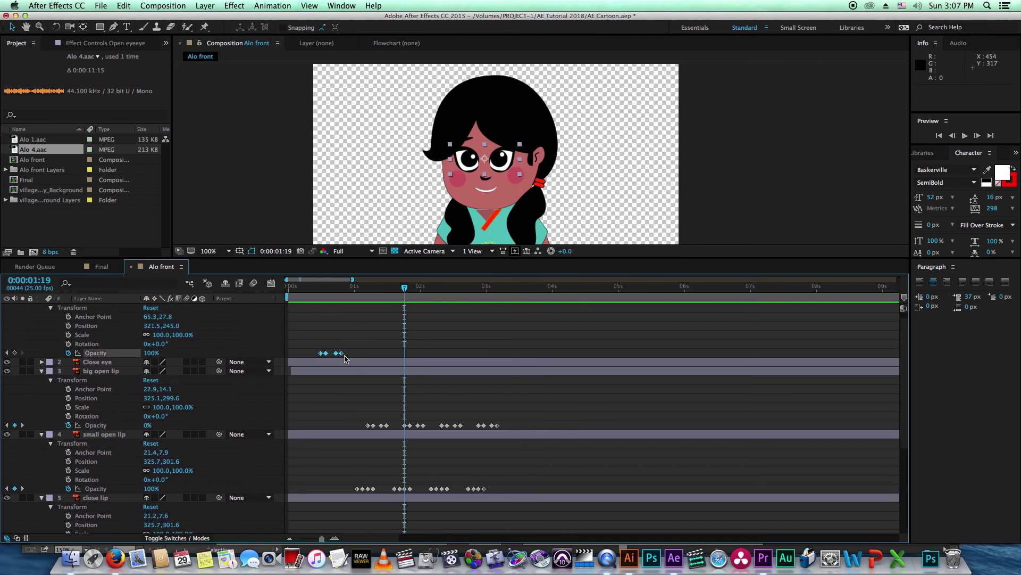
Step: Paste a copy of the four eye-blink Opacity keyframes at about 0:00:03:01
key(ctrl+c)
drag(473, 295, 490, 299)
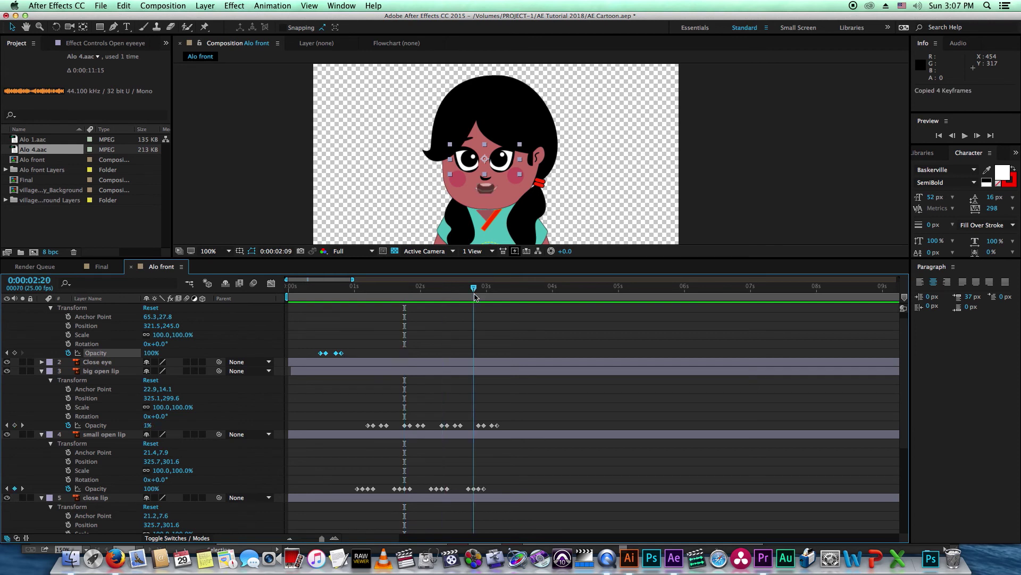
key(ctrl+v)
Step: Preview the animation from near the start to check the second blink
click(315, 287)
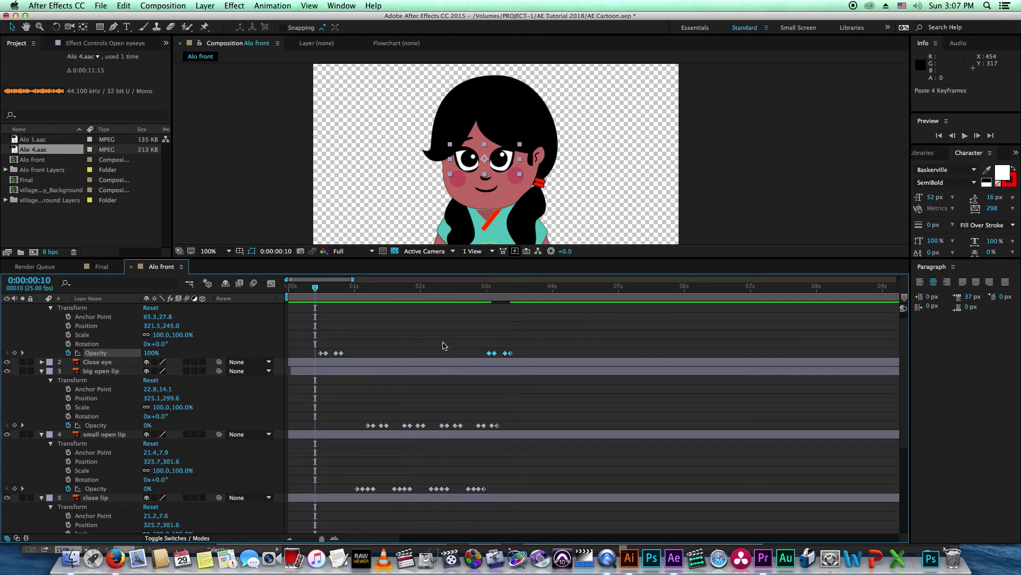
key(space)
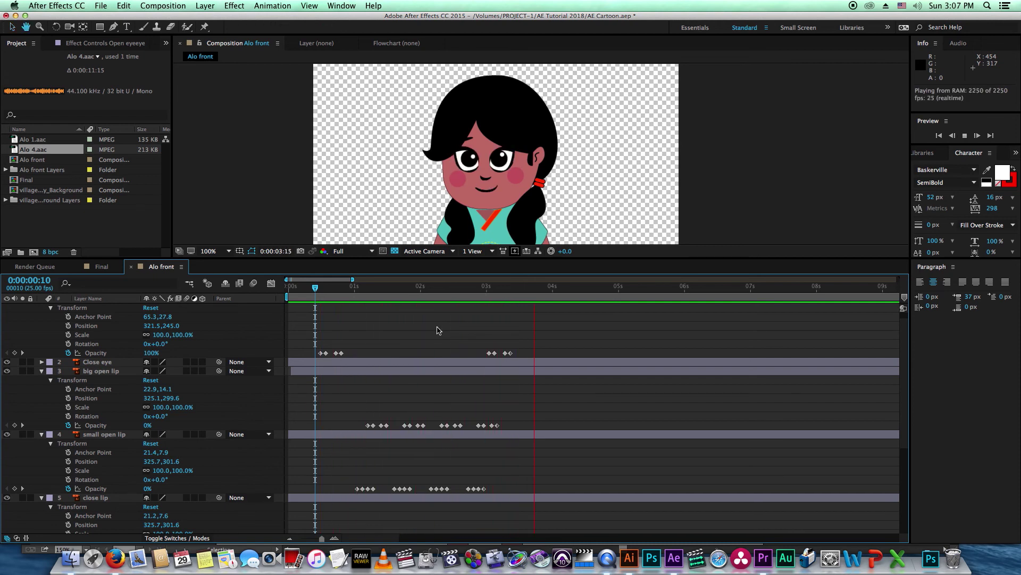
click(477, 292)
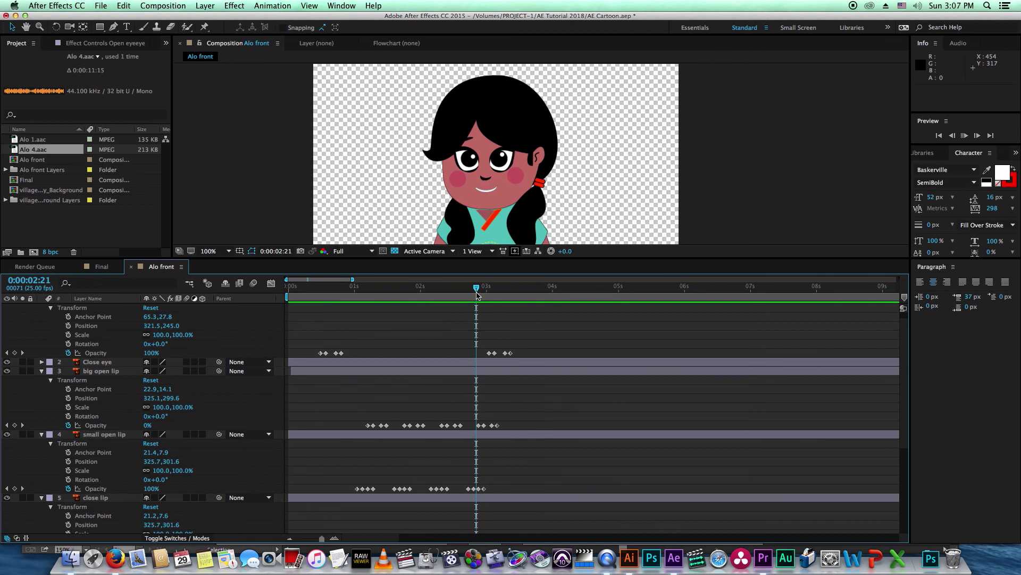
key(space)
key(space)
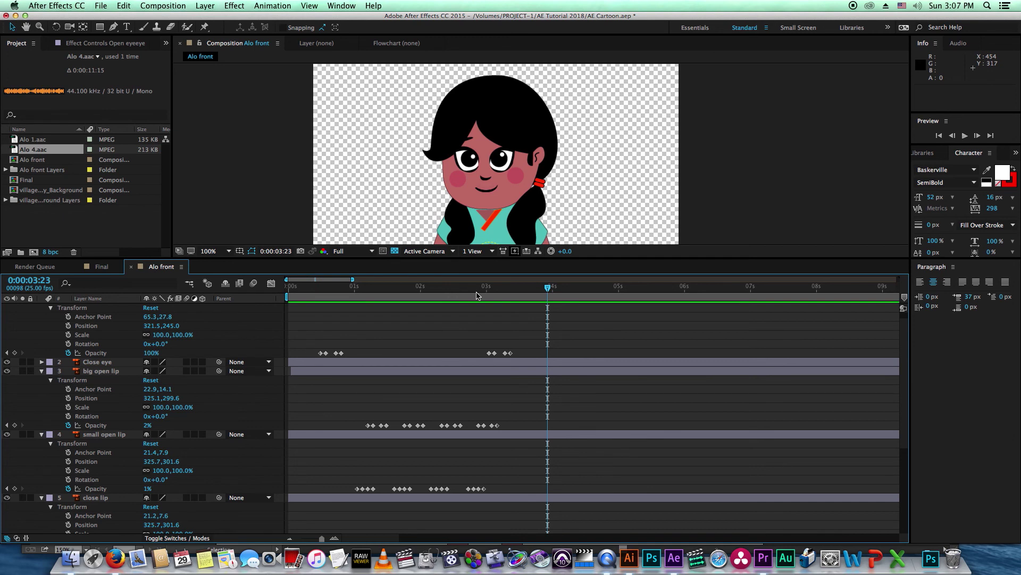
Step: Pan the Composition viewer to centre the whole character and return to the Selection tool
scroll(540, 199, down, 5)
scroll(535, 211, up, 3)
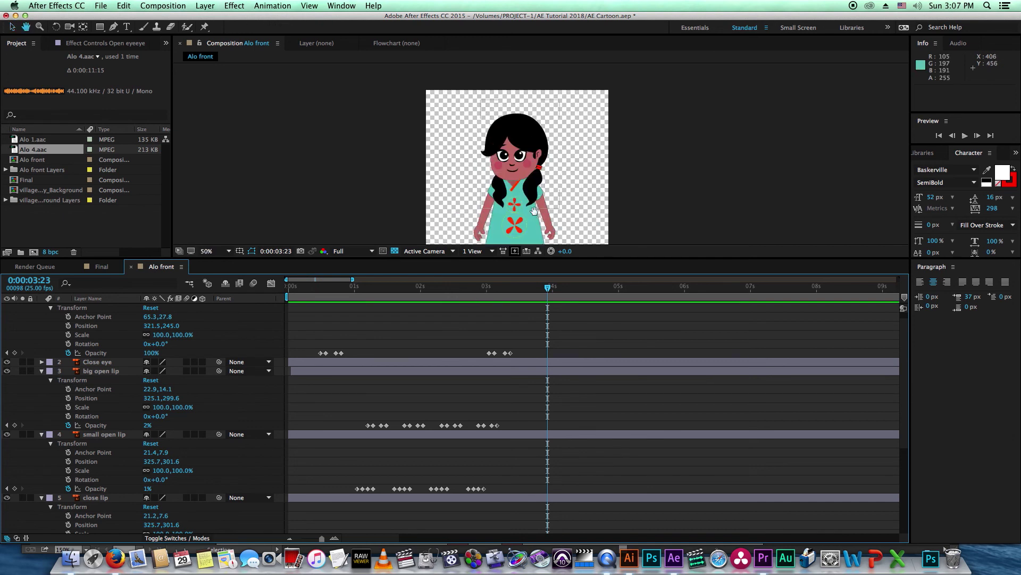
drag(534, 211, 487, 154)
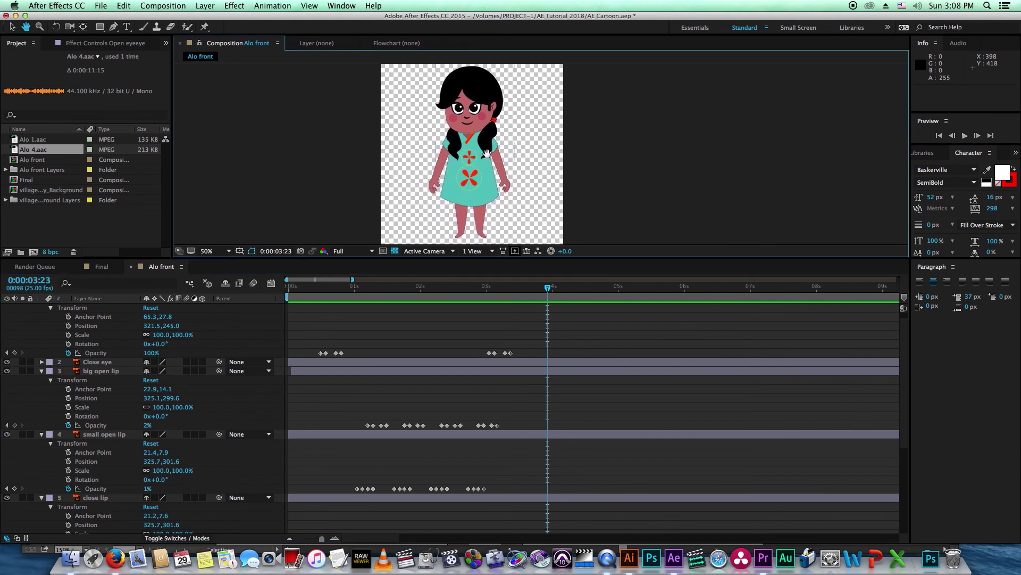
key(v)
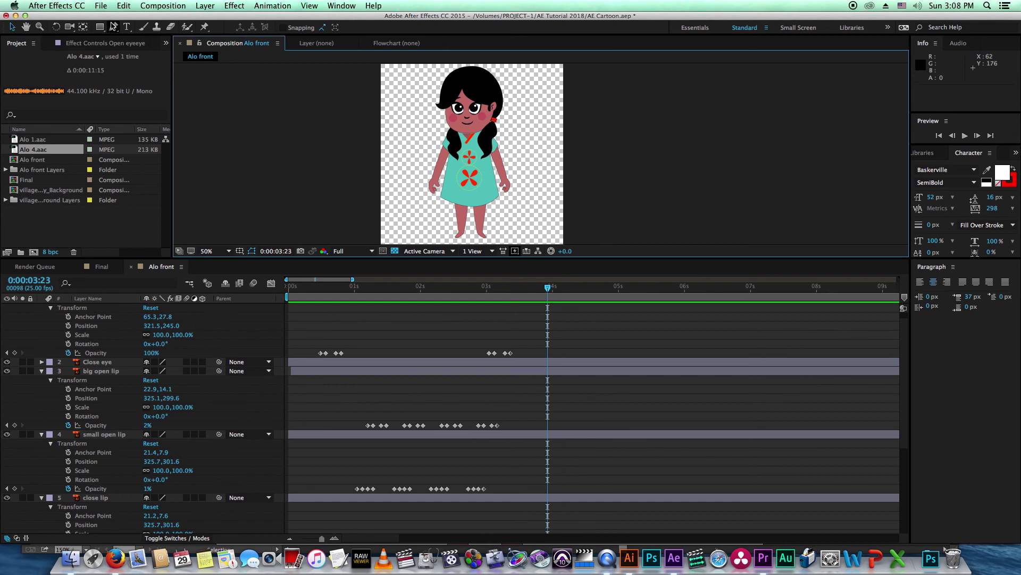
mouse_move(99, 26)
mouse_down()
mouse_move(123, 62)
mouse_move(100, 29)
mouse_up()
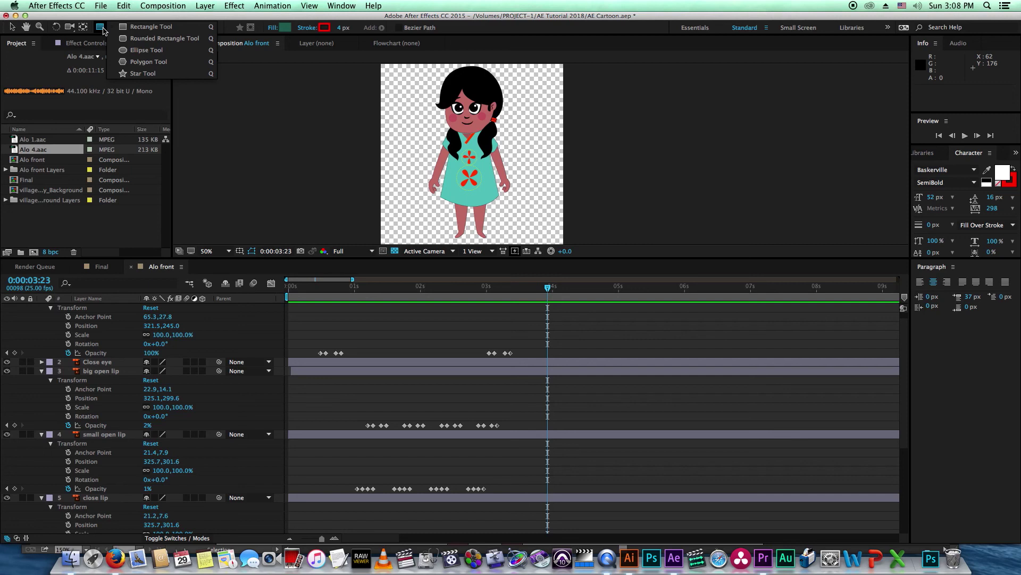
Step: Select the Open eyeeye Opacity keyframes near the 3-second mark
scroll(502, 353, down, 6)
scroll(502, 354, up, 5)
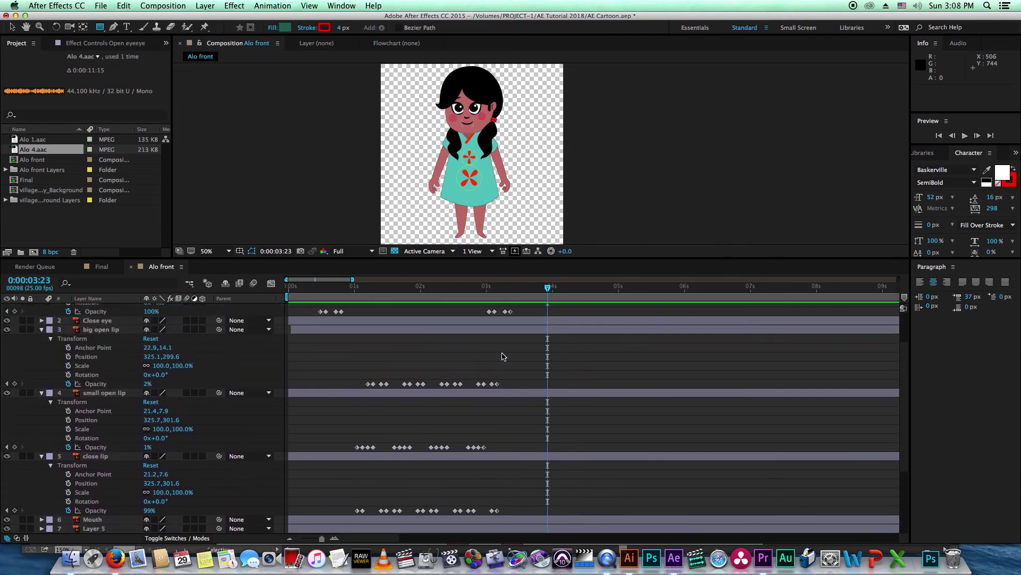
mouse_move(482, 313)
mouse_down()
mouse_move(556, 314)
mouse_move(497, 296)
mouse_up()
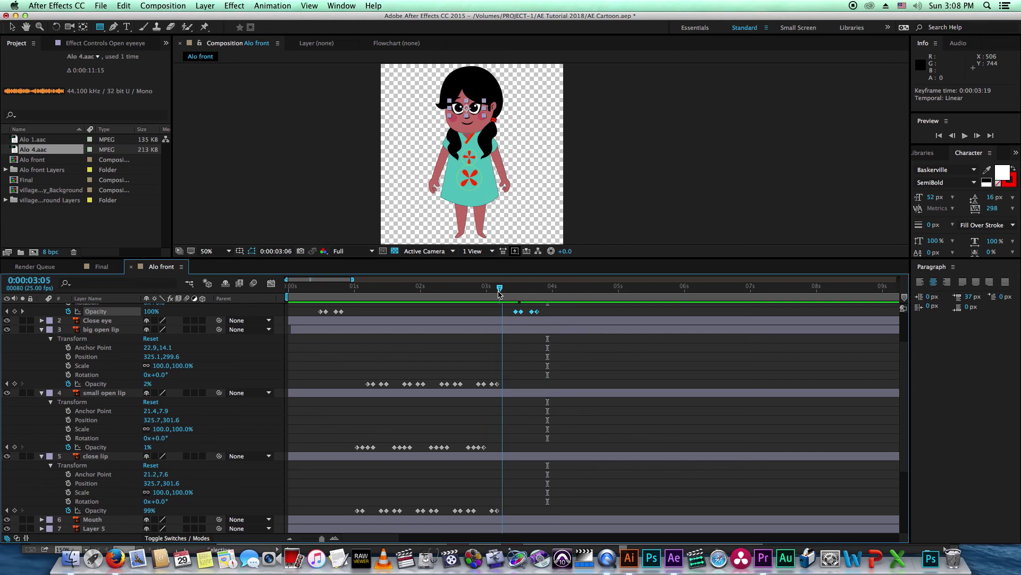
scroll(520, 381, down, 5)
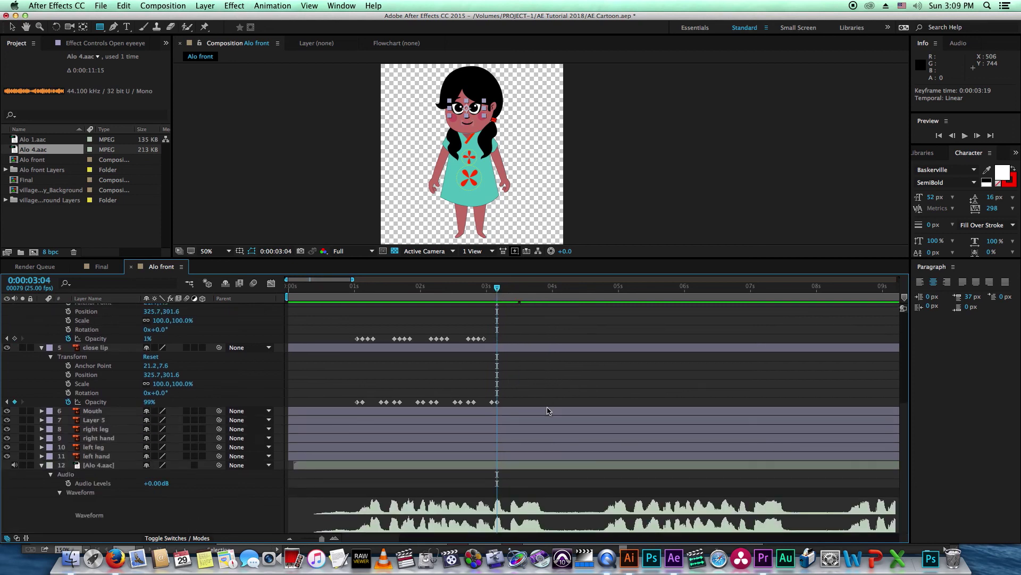
Step: Paste the first four close lip Opacity keyframes at about 0:00:03:08
drag(500, 292, 511, 296)
drag(352, 396, 387, 406)
key(cmd+c)
key(super+v)
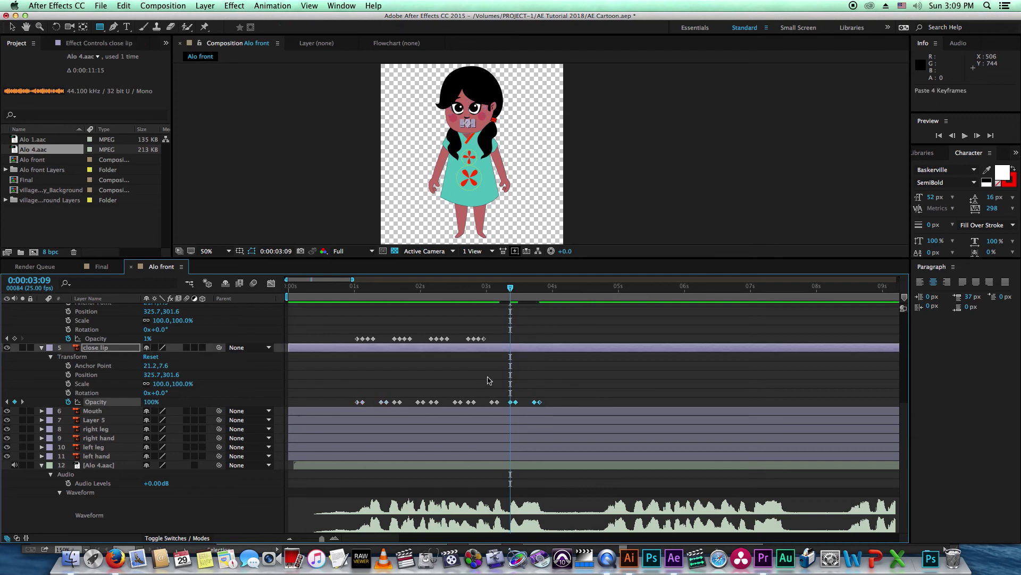
Step: Paste the small open lip Opacity keyframes at the same time
scroll(483, 396, up, 3)
scroll(484, 391, up, 1)
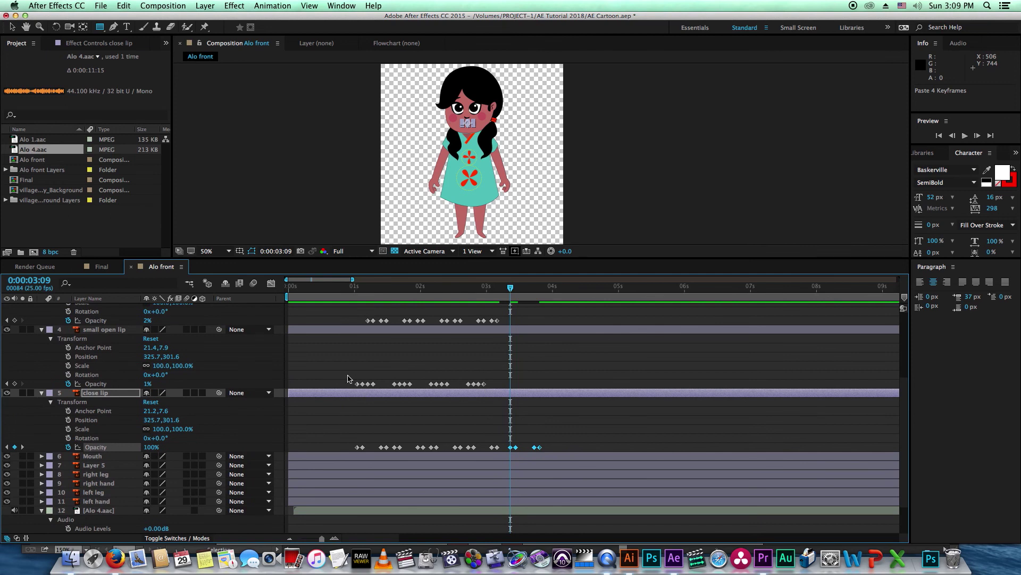
drag(349, 379, 376, 391)
key(super+c)
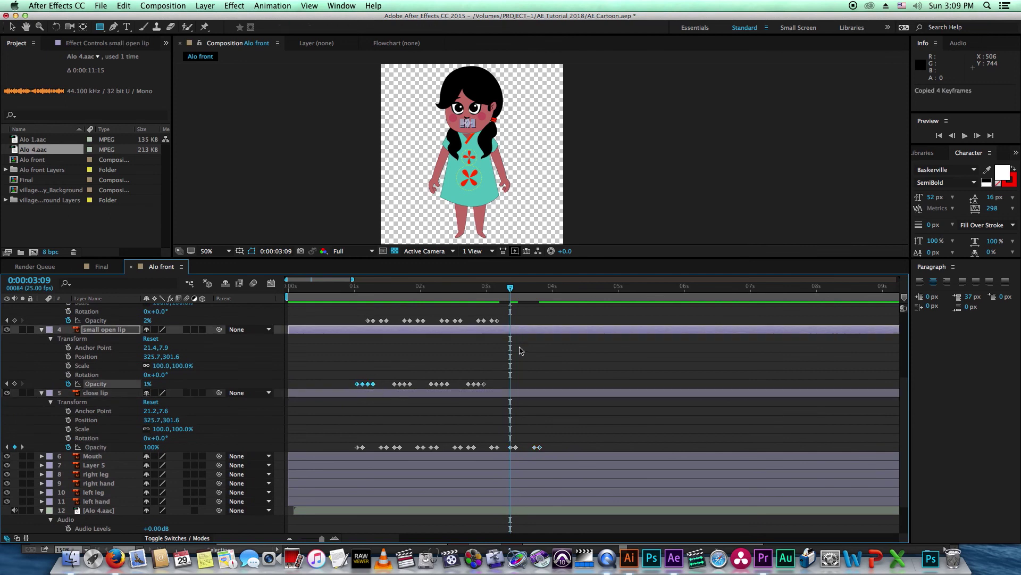
key(super+v)
Step: Paste the first big open lip Opacity keyframes a few frames later, from 0:00:03:13
scroll(476, 355, up, 3)
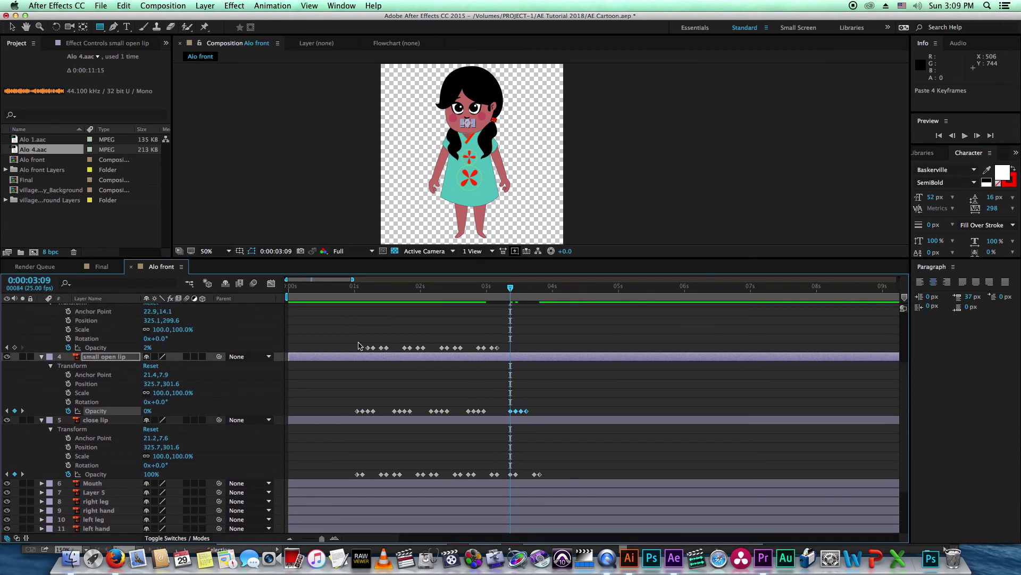
drag(358, 342, 392, 352)
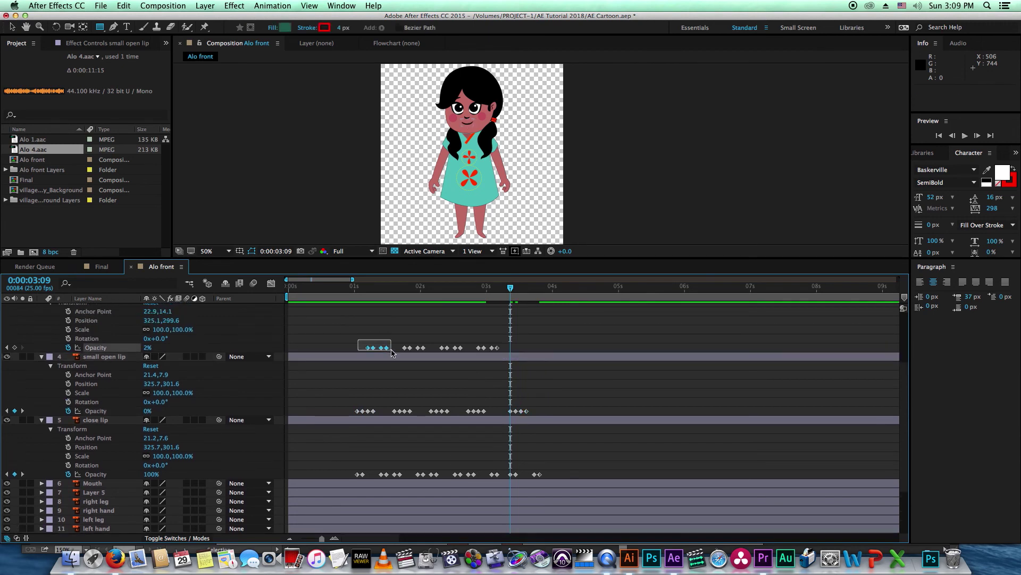
key(super+c)
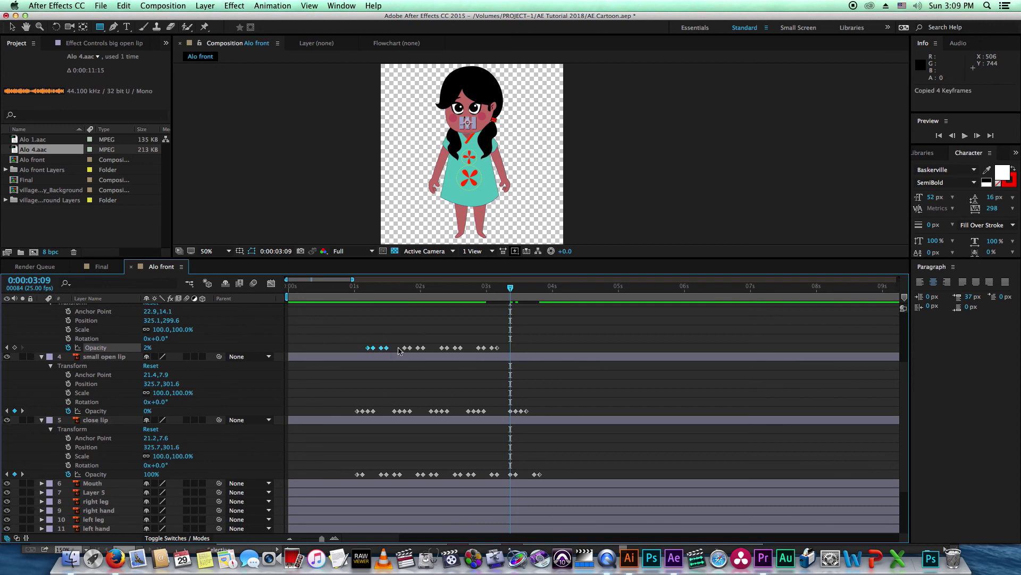
scroll(538, 379, down, 4)
scroll(539, 379, up, 3)
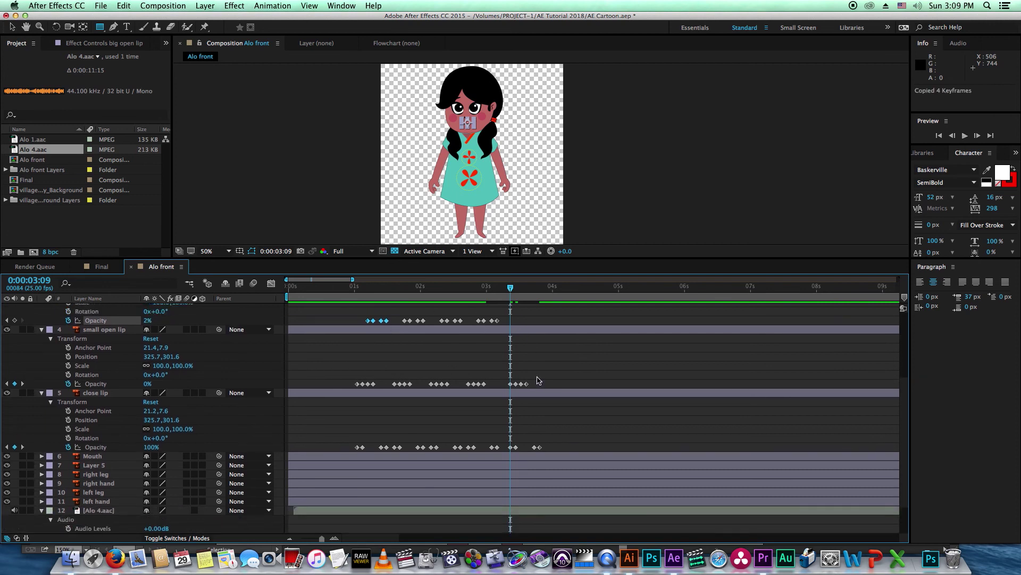
drag(512, 293, 523, 299)
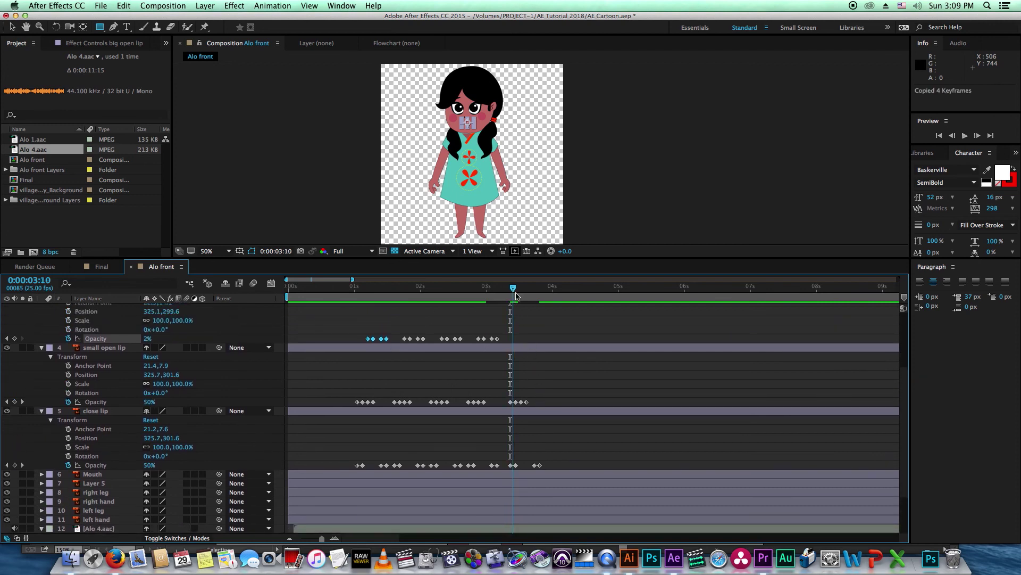
key(super+v)
Step: Go to 0:00:03:20 and select the Open eyeeye blink keyframes
click(539, 293)
scroll(594, 400, down, 5)
scroll(595, 400, up, 7)
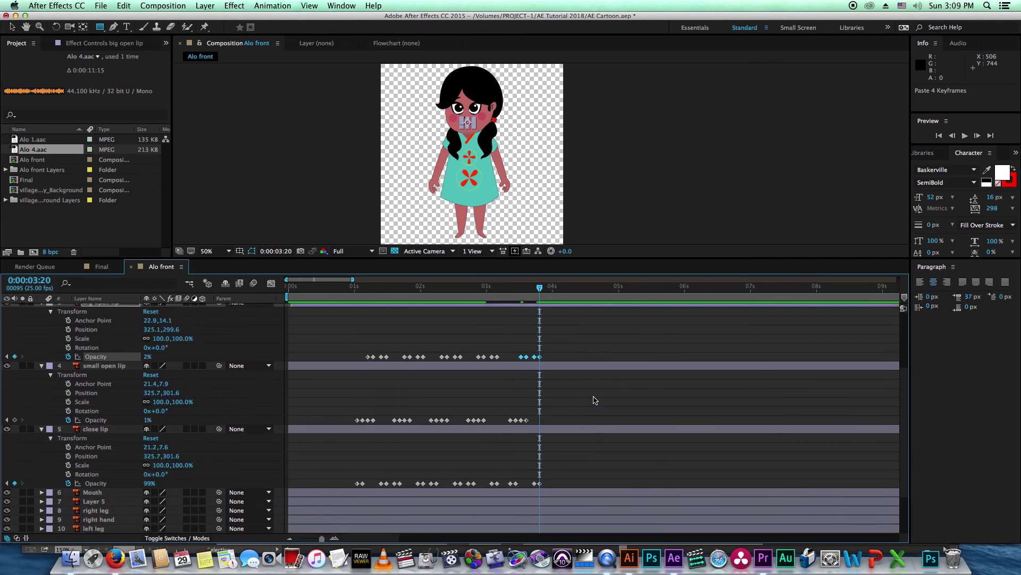
scroll(595, 400, up, 5)
drag(510, 353, 579, 367)
Step: Paste another eye blink at 0:00:02:01
key(super+c)
click(425, 295)
key(super+v)
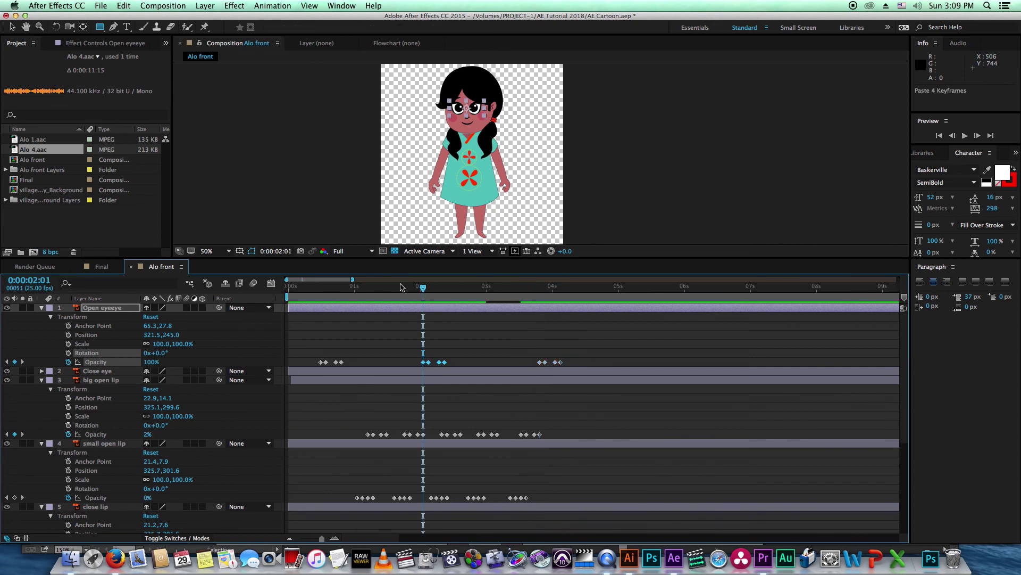
Step: Shift the first blink's Opacity keyframes one frame later
click(316, 289)
drag(307, 355, 346, 368)
drag(353, 366, 355, 366)
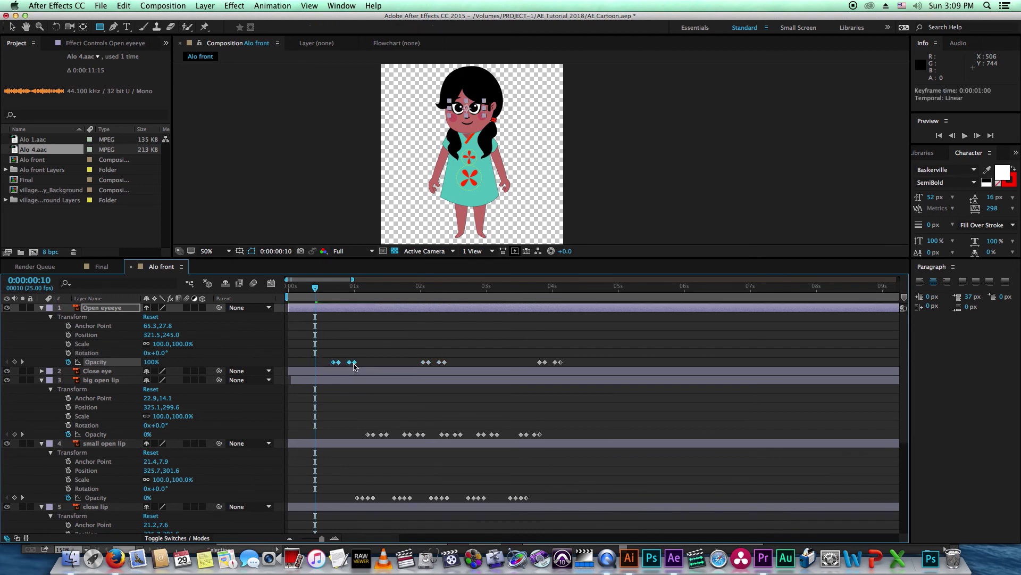
Step: Deselect everything and preview the animation from 0:00:00:17
click(333, 292)
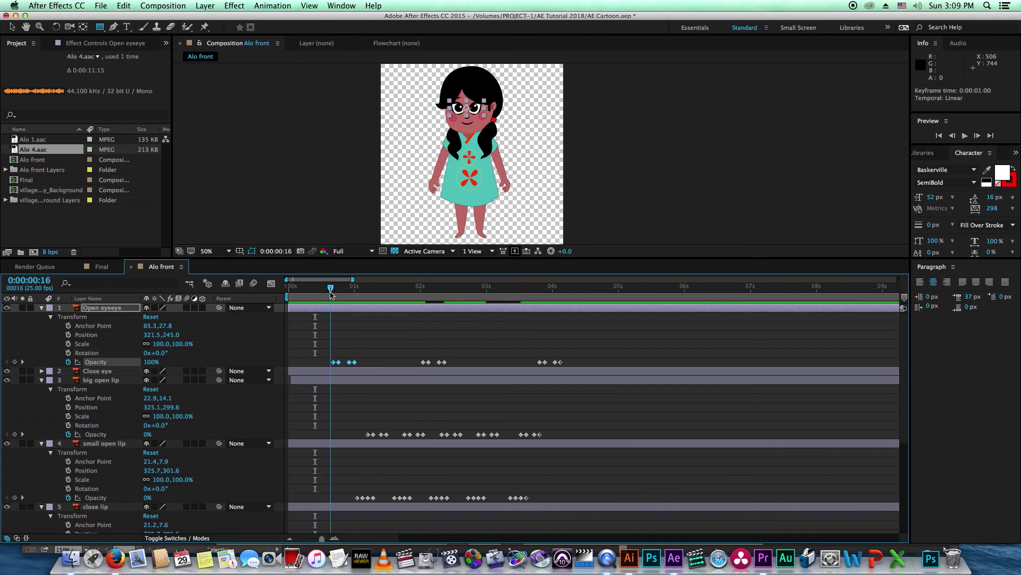
click(478, 331)
key(space)
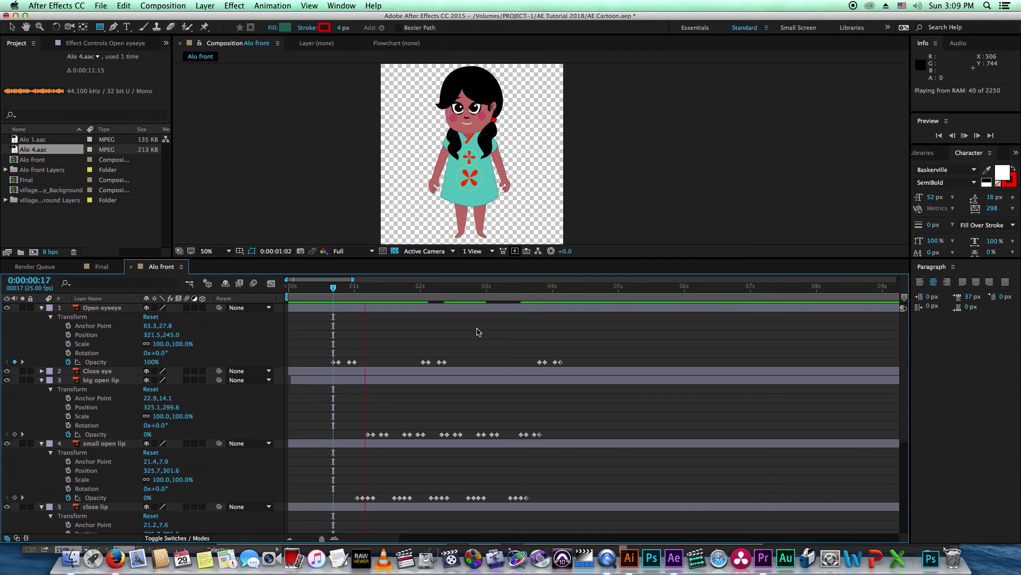